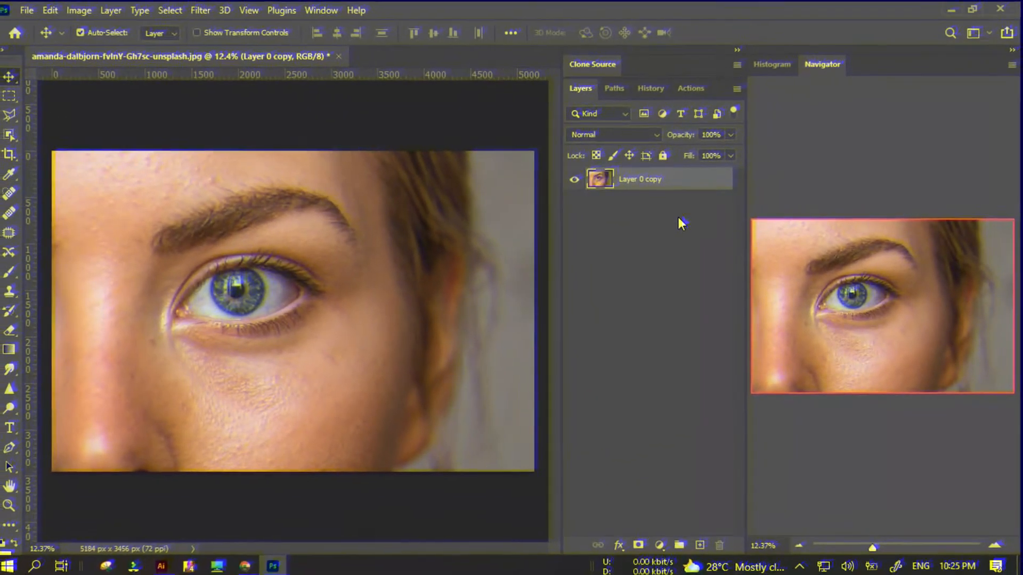
Duplicate the photo layer, move one copy beneath the other, and add a new blank layer on top of the stack.
key("ctrl+j")
left_click_drag(676, 180, 678, 205)
left_click(642, 183)
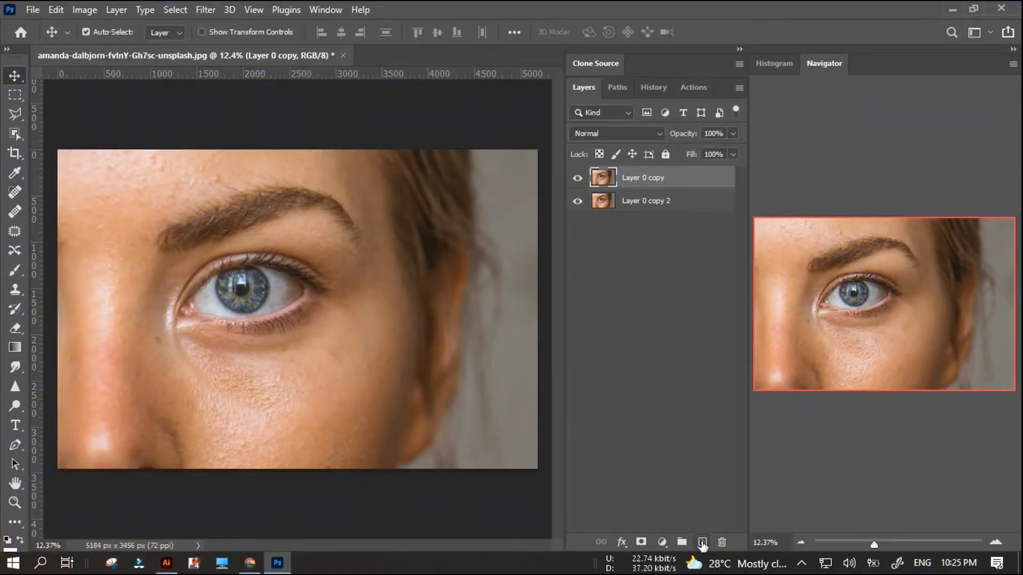
left_click(702, 543)
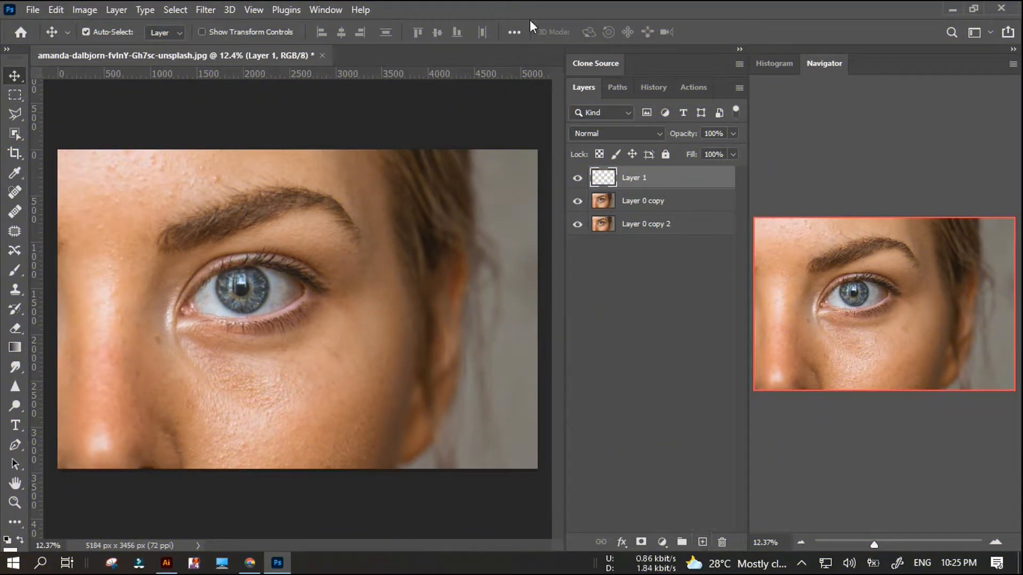
Set the Healing Brush to sample Current & Below and make Layer 0 copy the active layer.
left_click(15, 212)
left_click(586, 33)
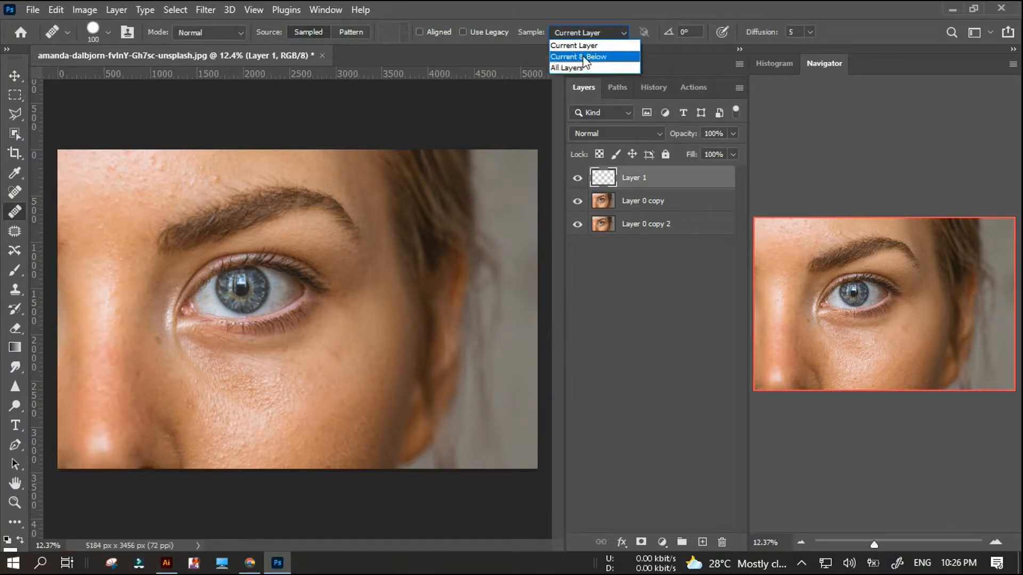
left_click(585, 57)
left_click(115, 243, "ctrl")
Heal the bumps and red blemishes across the upper forehead on Layer 0 copy with the Healing Brush.
scroll(97, 234, "up", 11)
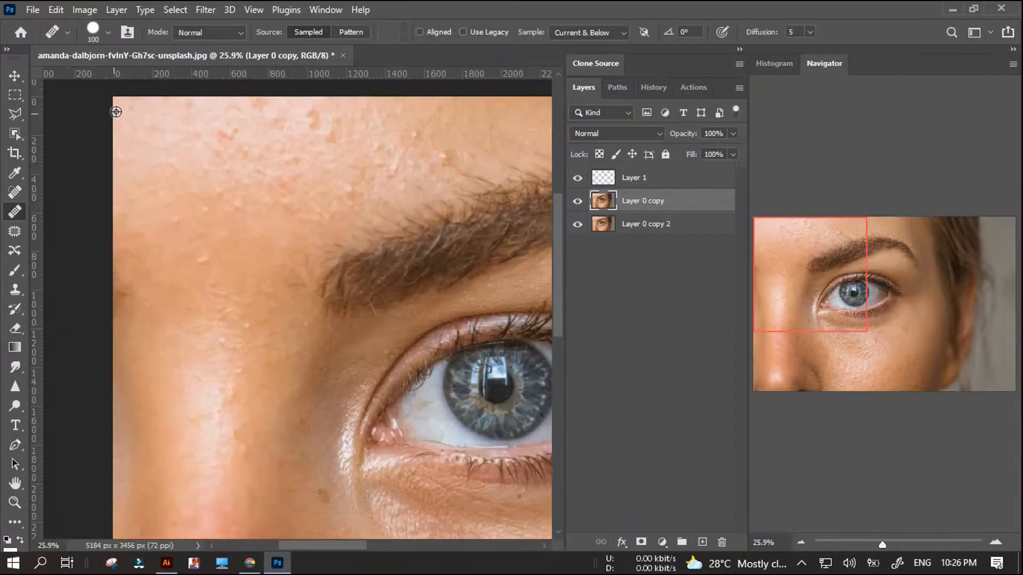
scroll(144, 147, "down", 1)
left_click(188, 171, "alt")
left_click(196, 153)
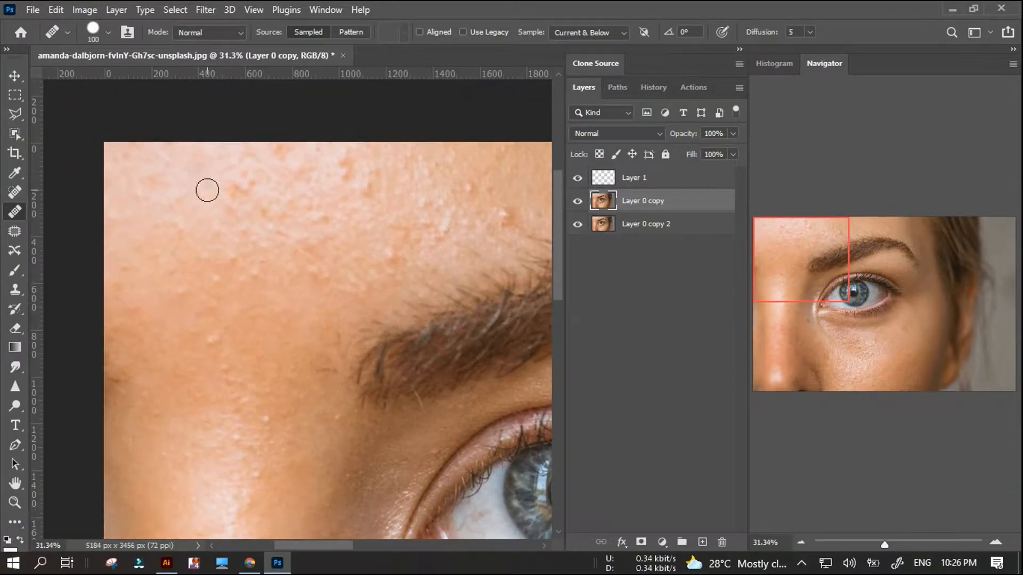
left_click(207, 181, "alt")
left_click(239, 192)
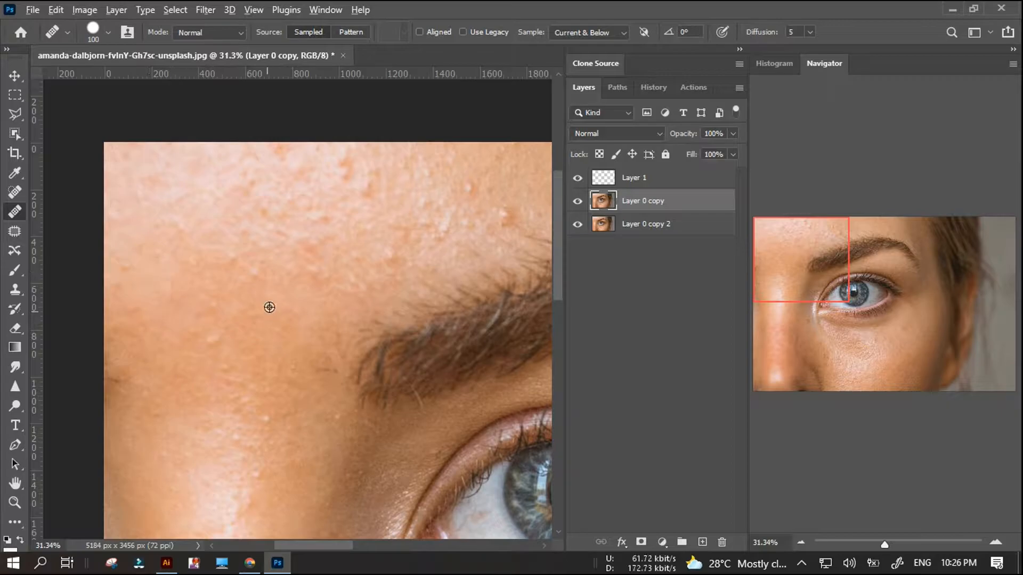
left_click(265, 334)
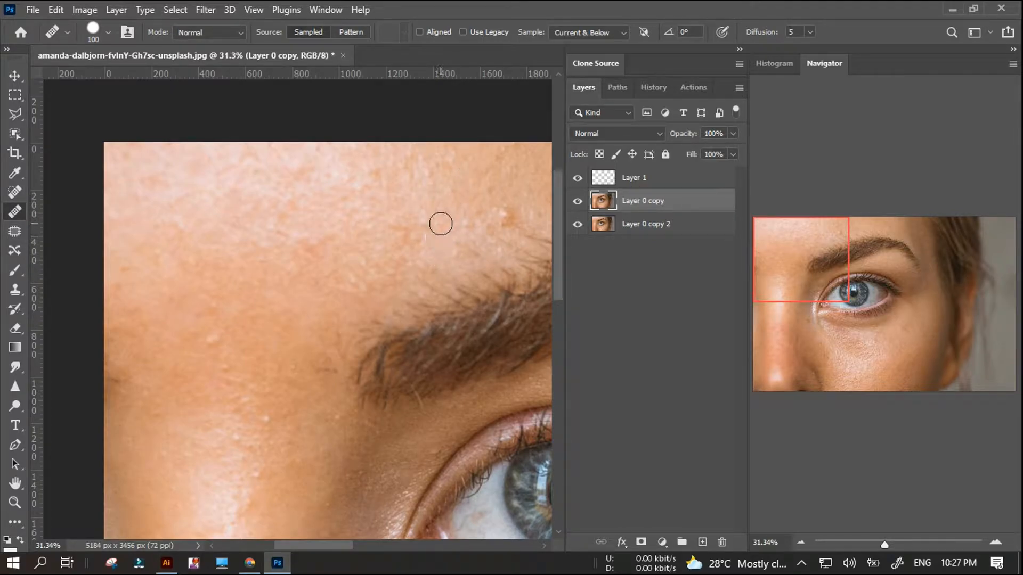
Heal the blemish above the eyebrow from nearby clean skin and smooth the small bumps on the bridge of the nose.
left_click(493, 200, "alt")
left_click(505, 216)
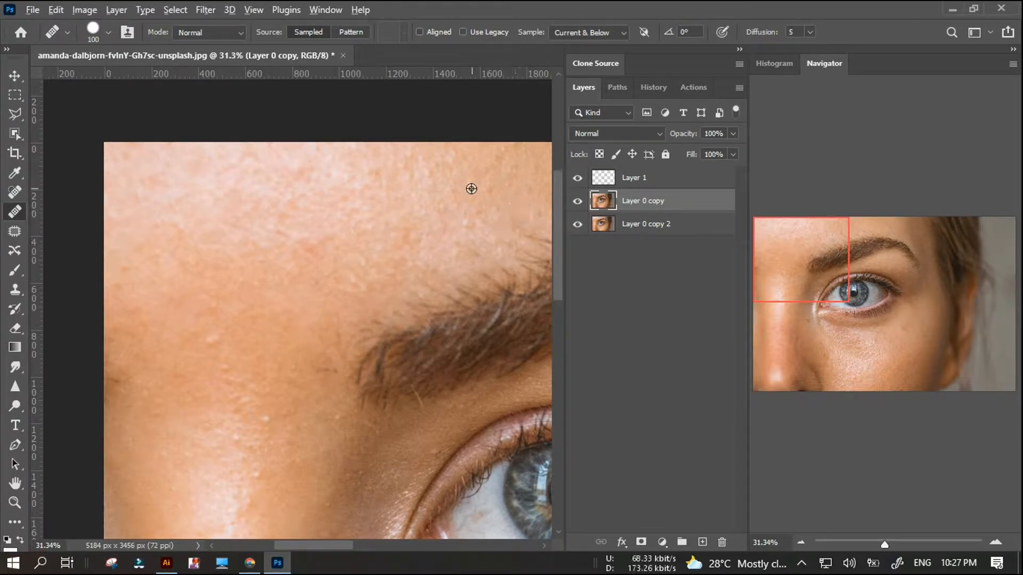
scroll(393, 262, "down", 6)
scroll(338, 274, "up", 5)
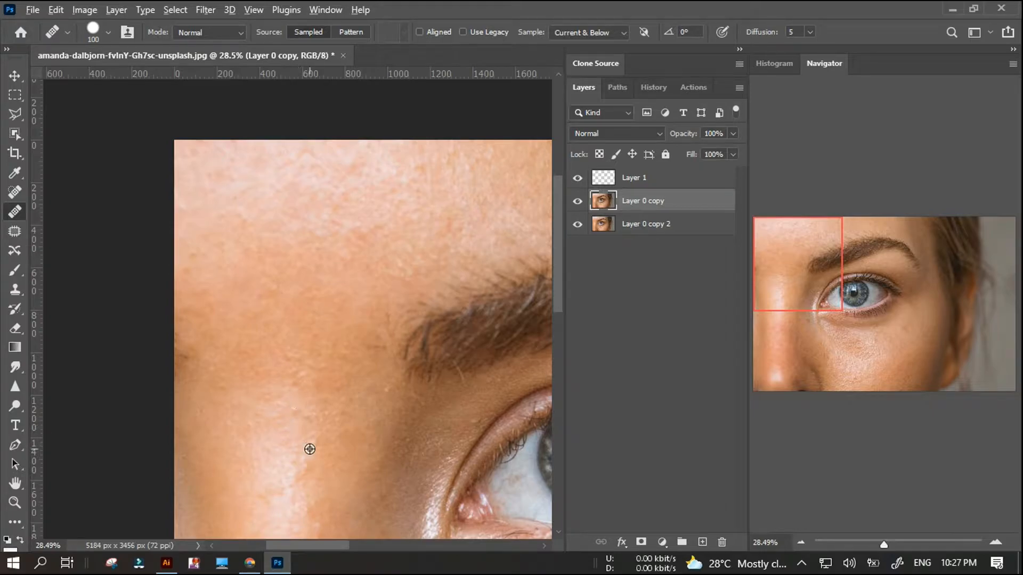
scroll(297, 445, "up", 1)
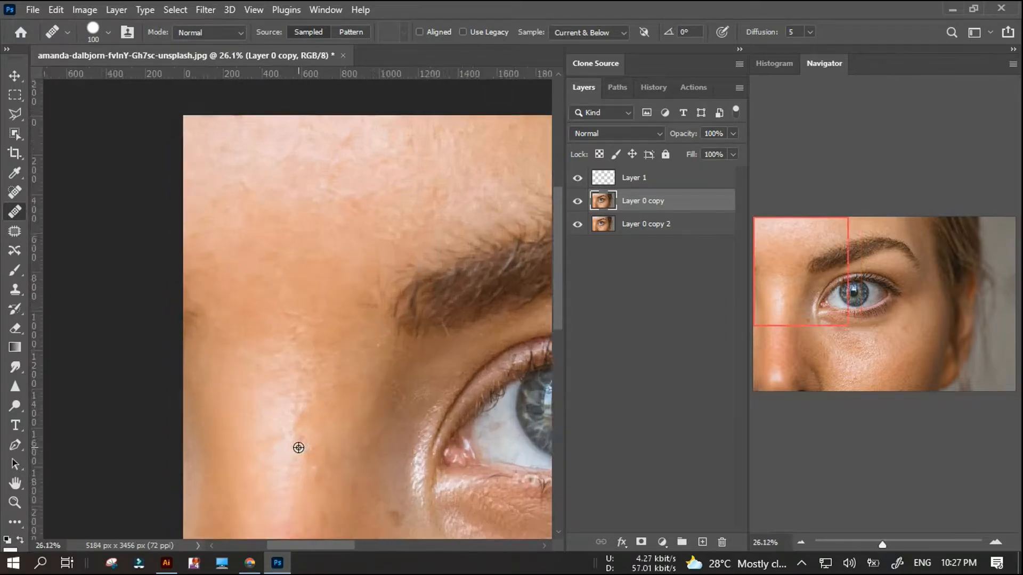
scroll(306, 427, "down", 2)
scroll(311, 458, "up", 2)
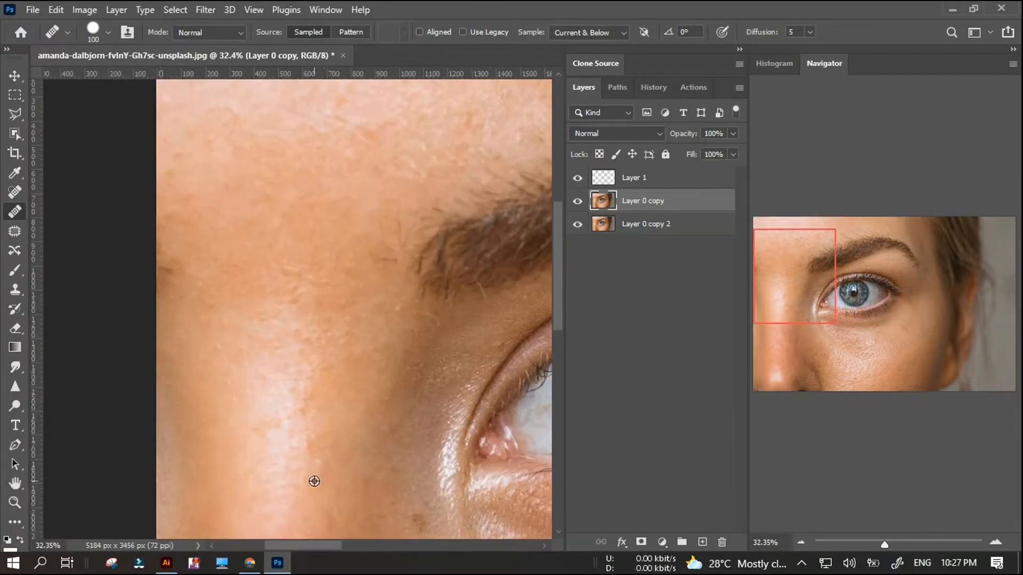
scroll(328, 458, "down", 3)
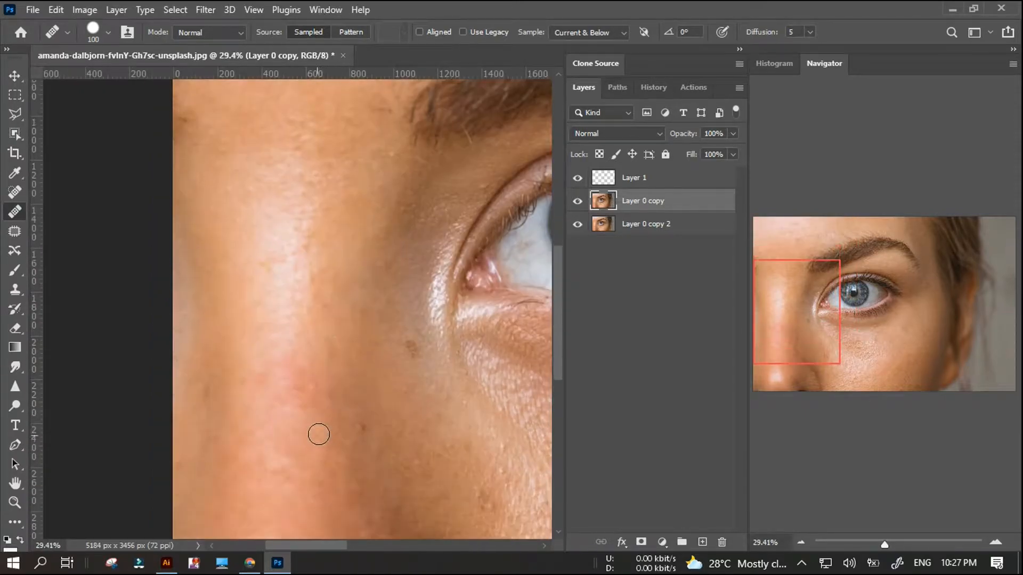
Heal the remaining spot along the upper edge of the forehead.
scroll(190, 338, "down", 2)
scroll(200, 283, "up", 4)
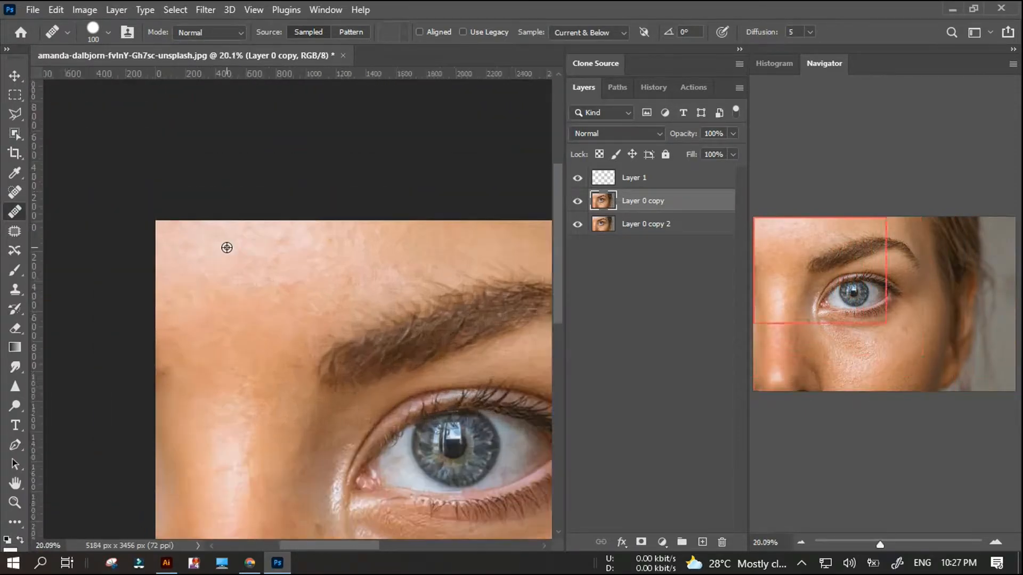
left_click(279, 223, "alt")
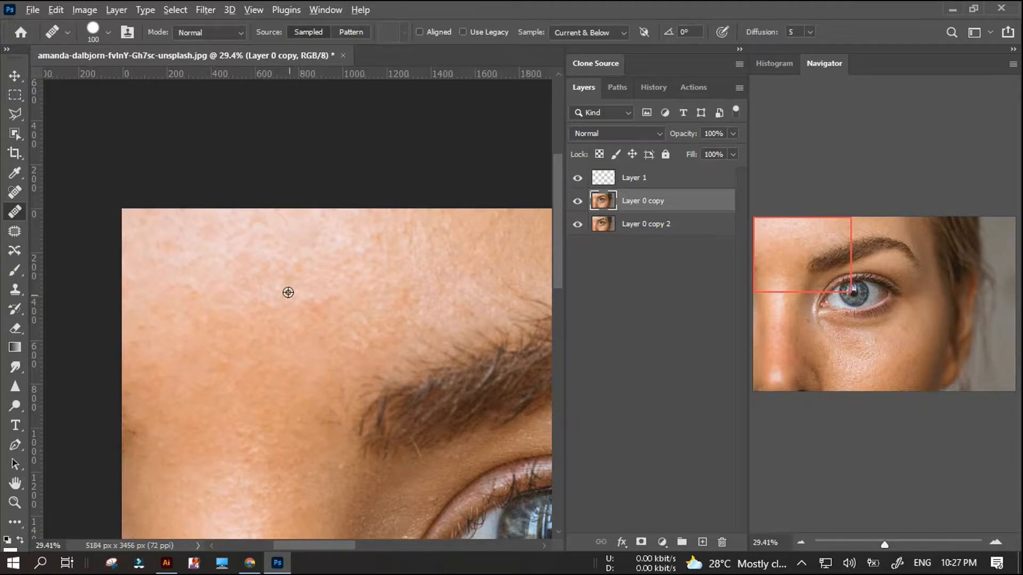
Examine the retouched forehead, brow and nose up close and as a whole for remaining blemishes.
scroll(328, 314, "down", 4)
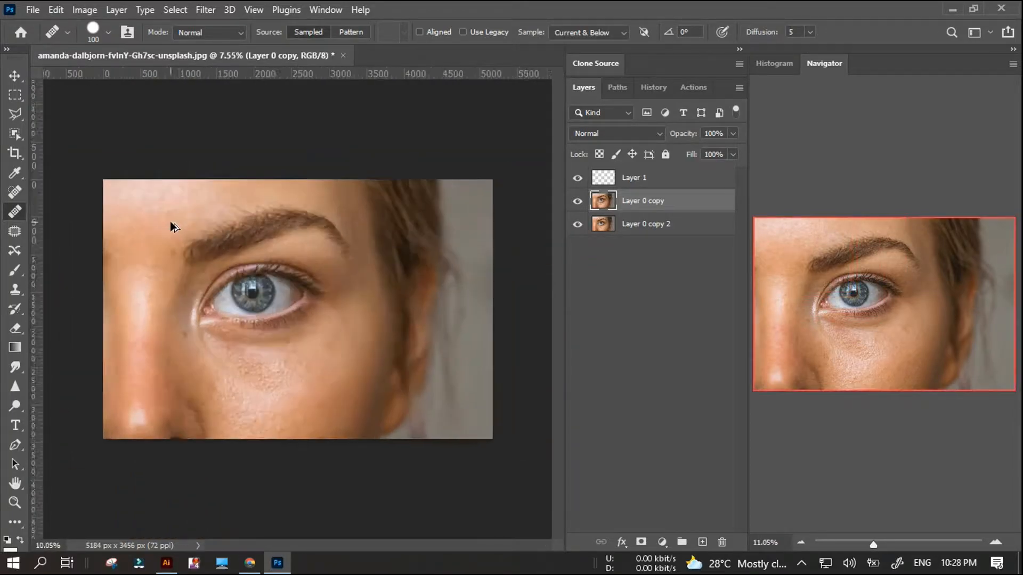
scroll(165, 200, "up", 1)
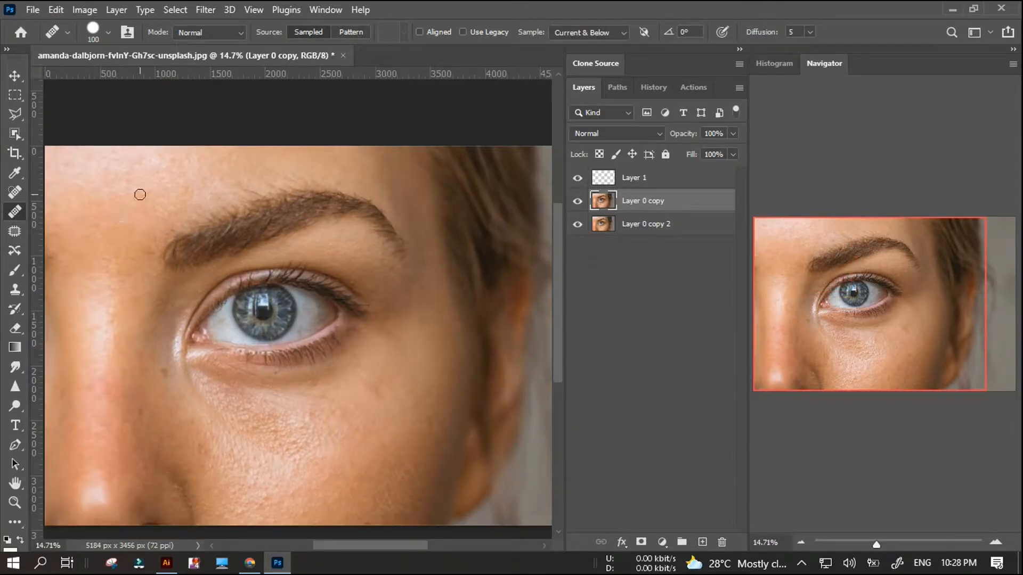
scroll(136, 191, "up", 2)
scroll(119, 187, "up", 1)
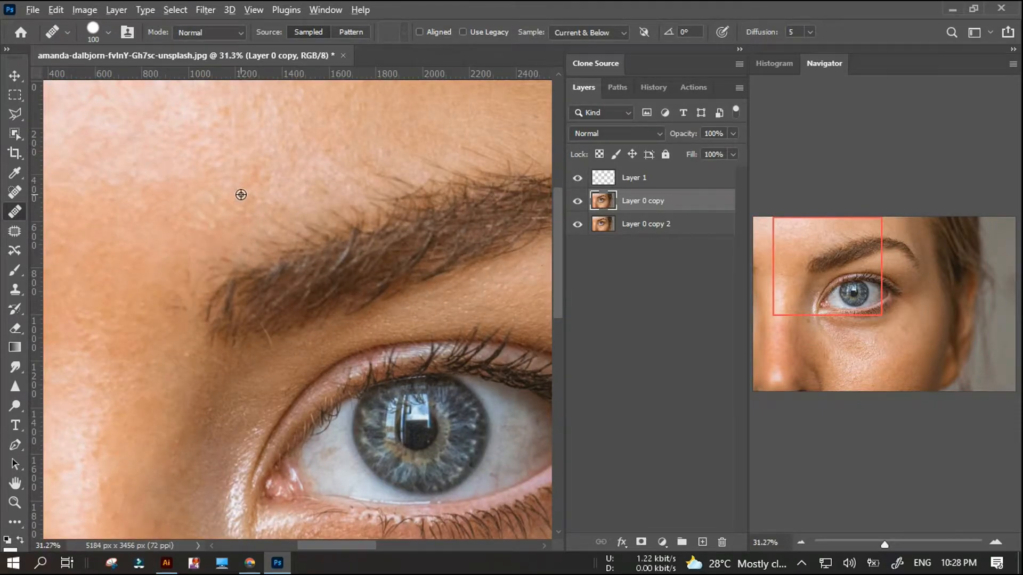
scroll(241, 195, "down", 2)
scroll(158, 194, "up", 2)
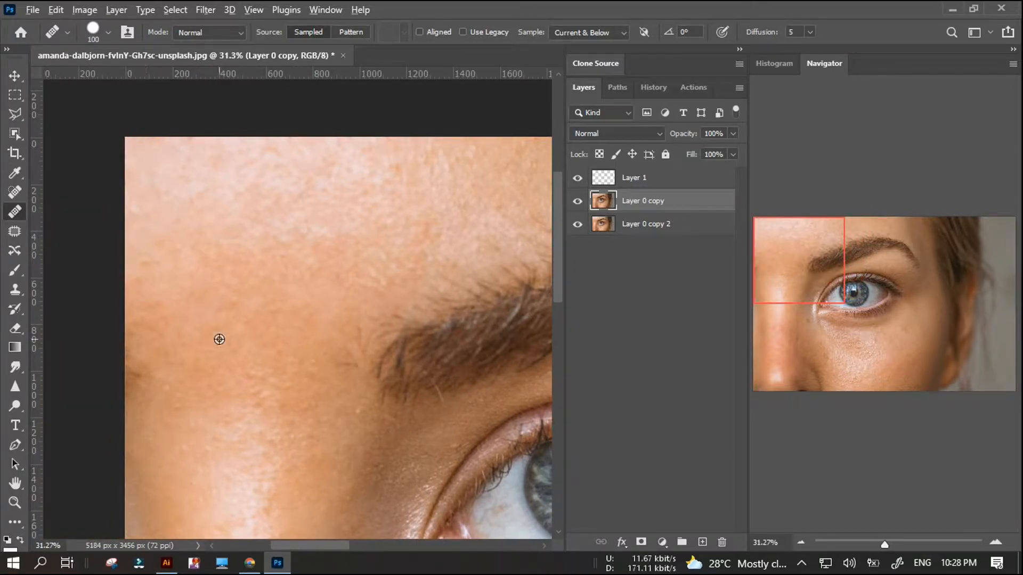
scroll(216, 334, "down", 4)
scroll(208, 293, "down", 1)
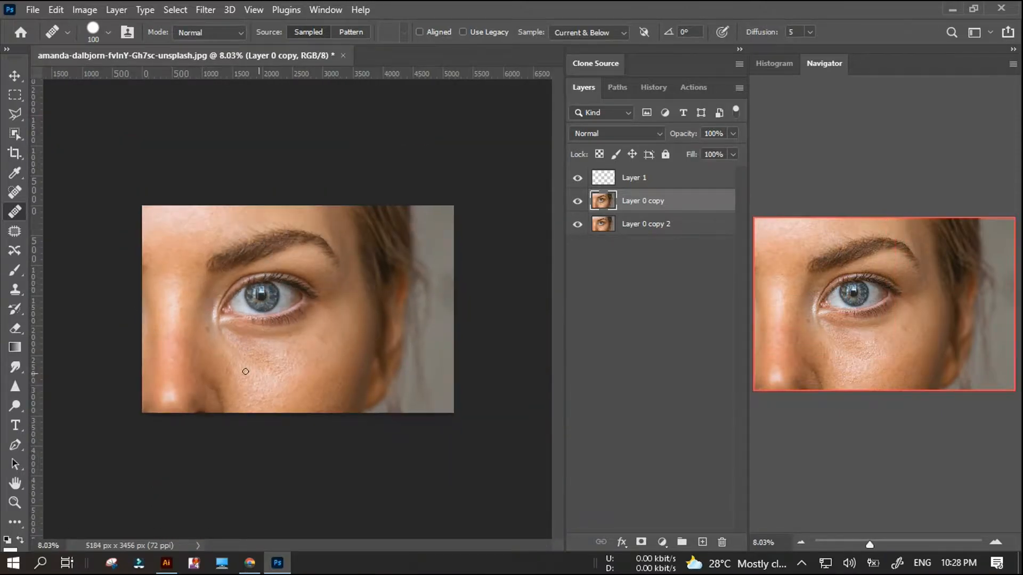
scroll(245, 372, "up", 1)
Make Layer 1 active and switch its visibility off and back on to compare the image.
left_click(624, 184)
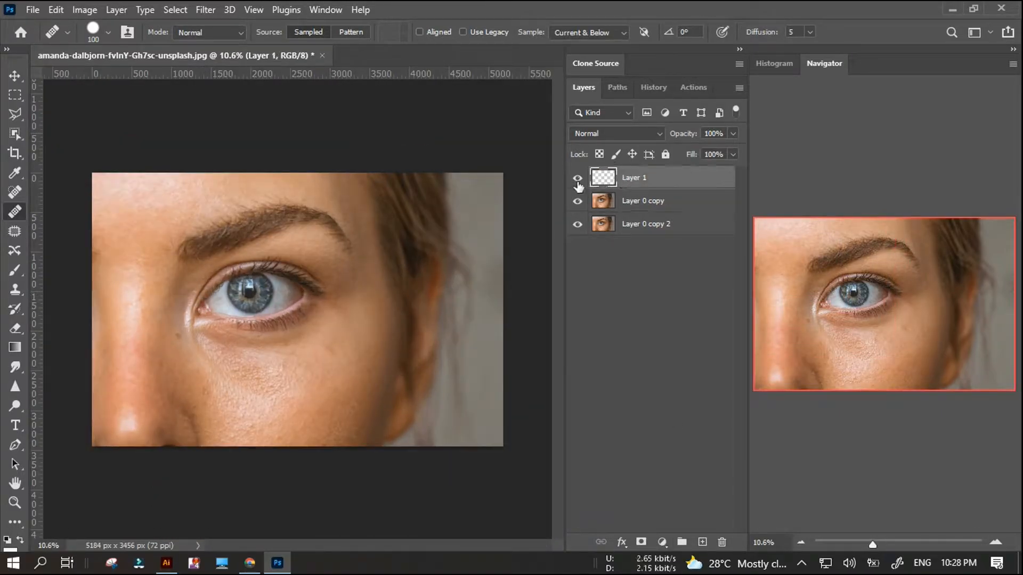
left_click(577, 178)
left_click(578, 179)
scroll(541, 182, "up", 1)
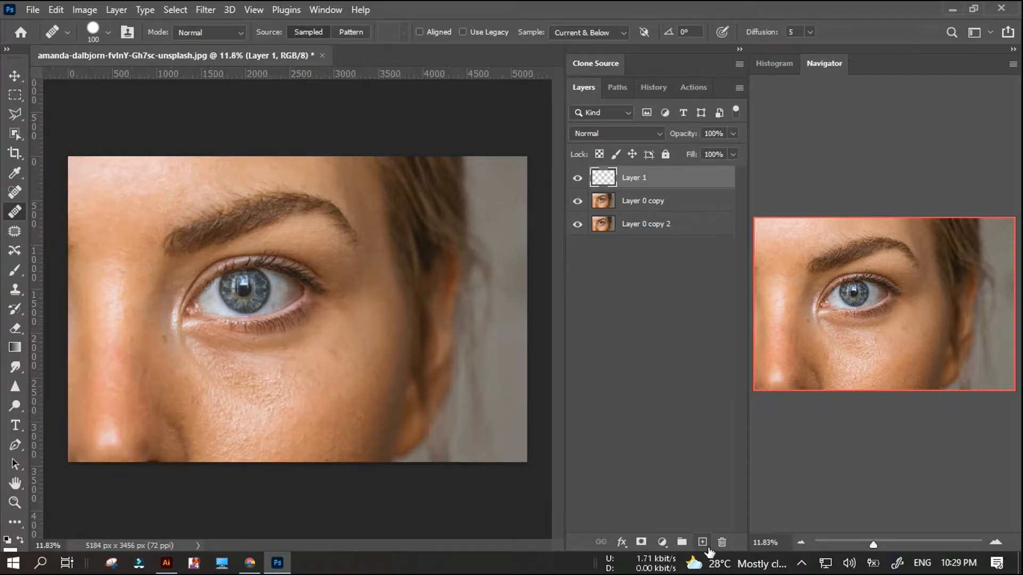
left_click(662, 542)
left_click(697, 330)
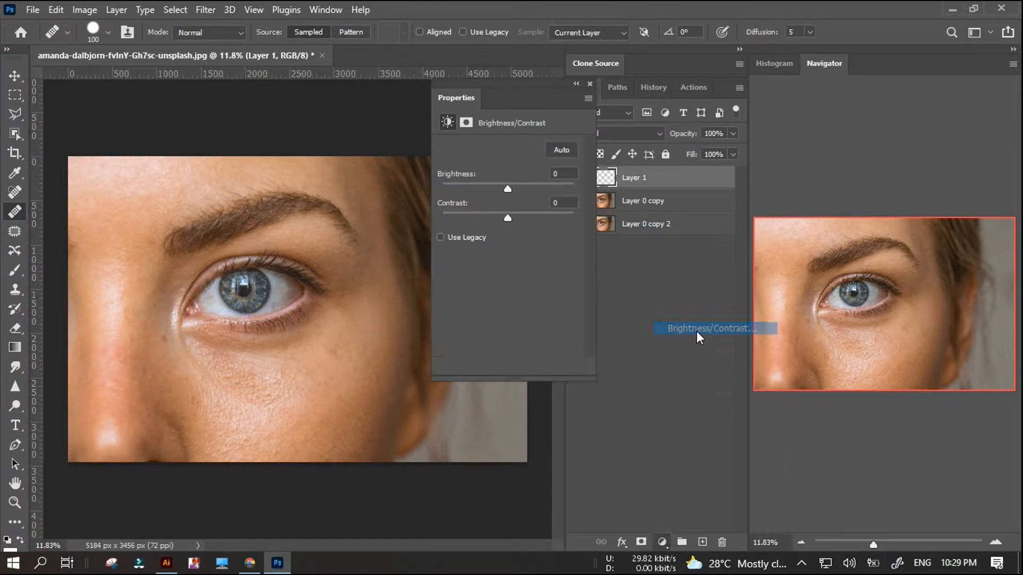
left_click(593, 94)
key("ctrl+z")
Add a Black & White adjustment layer above Layer 1 and lower its reds to darken the skin and expose blemishes.
left_click(662, 542)
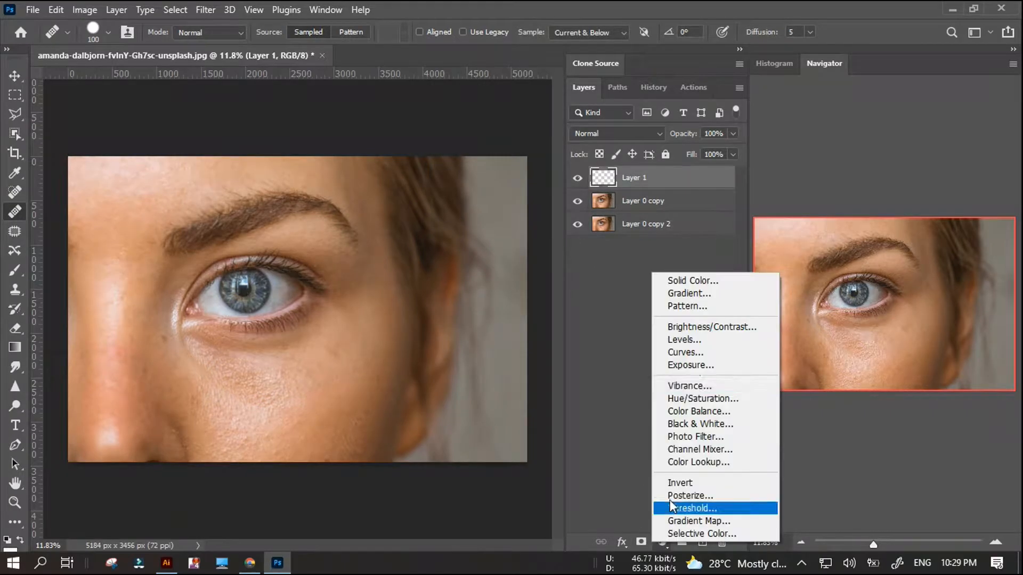
left_click(700, 424)
left_click_drag(506, 204, 472, 203)
left_click(576, 84)
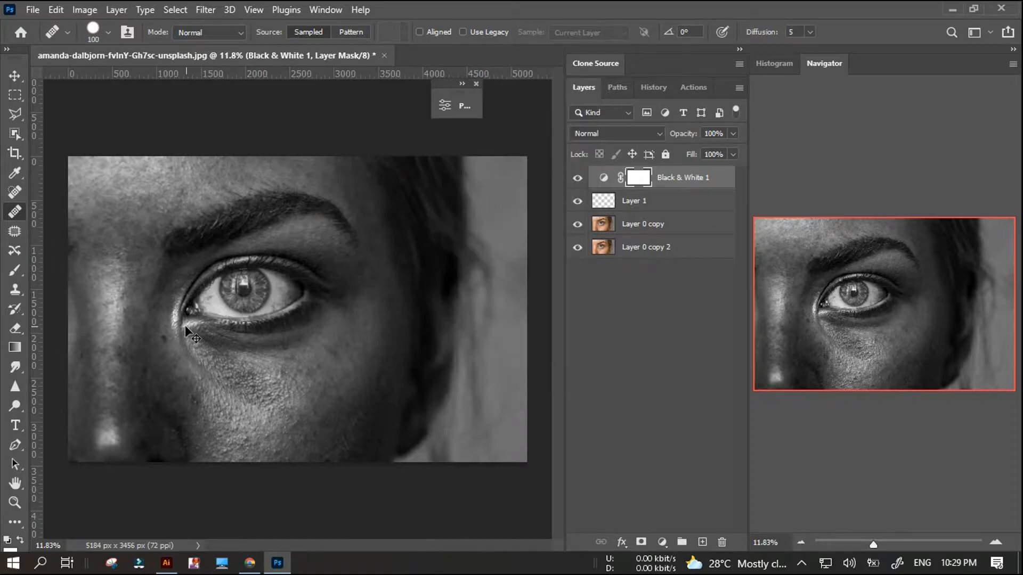
Make Layer 1 active and heal the dark spot on the skin beside the inner corner of the eye.
left_click(641, 202)
scroll(162, 351, "up", 4)
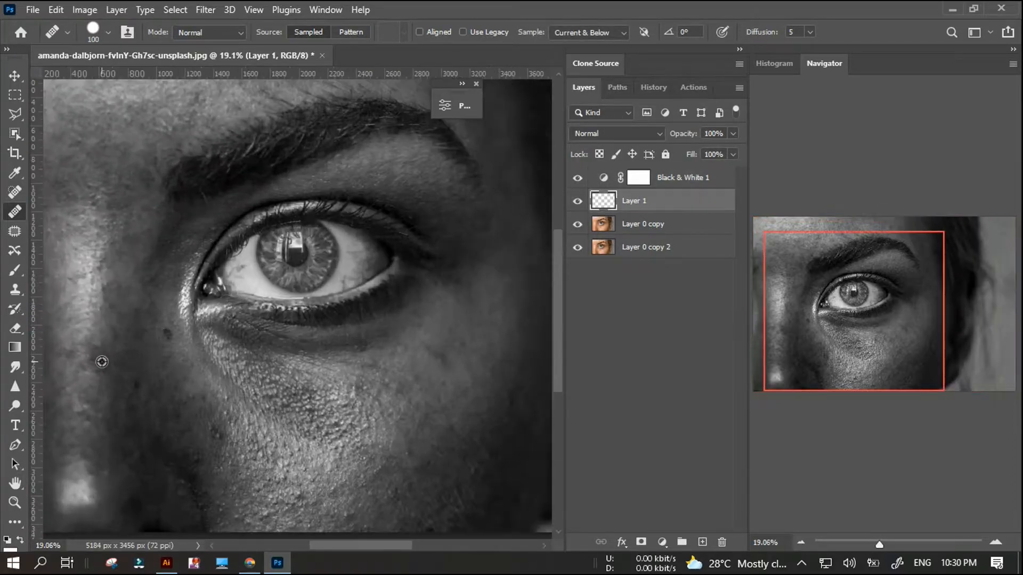
left_click(169, 322)
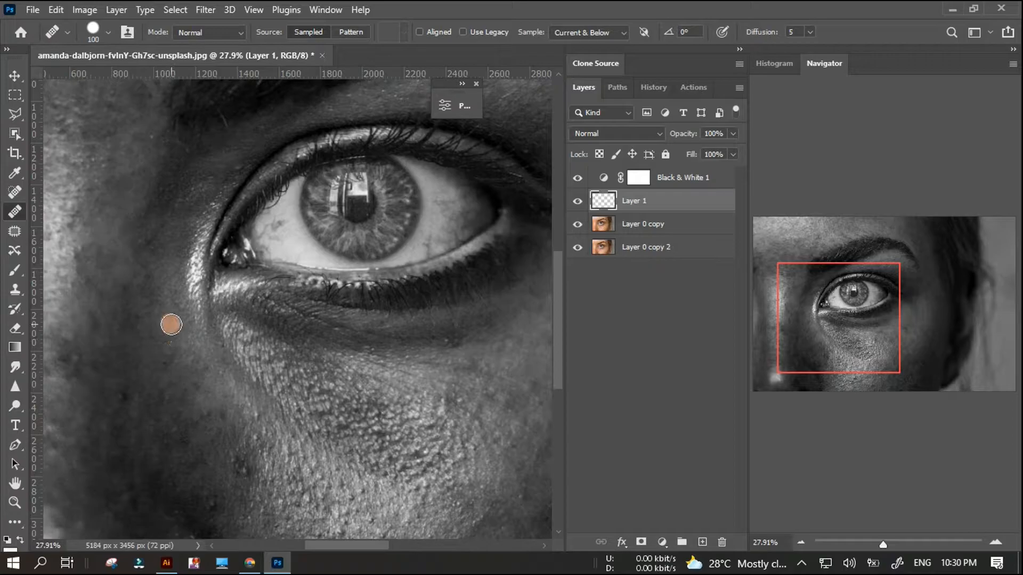
Heal the dark spot on the side of the nose below the inner corner of the eye.
scroll(173, 382, "down", 2)
scroll(91, 388, "down", 1)
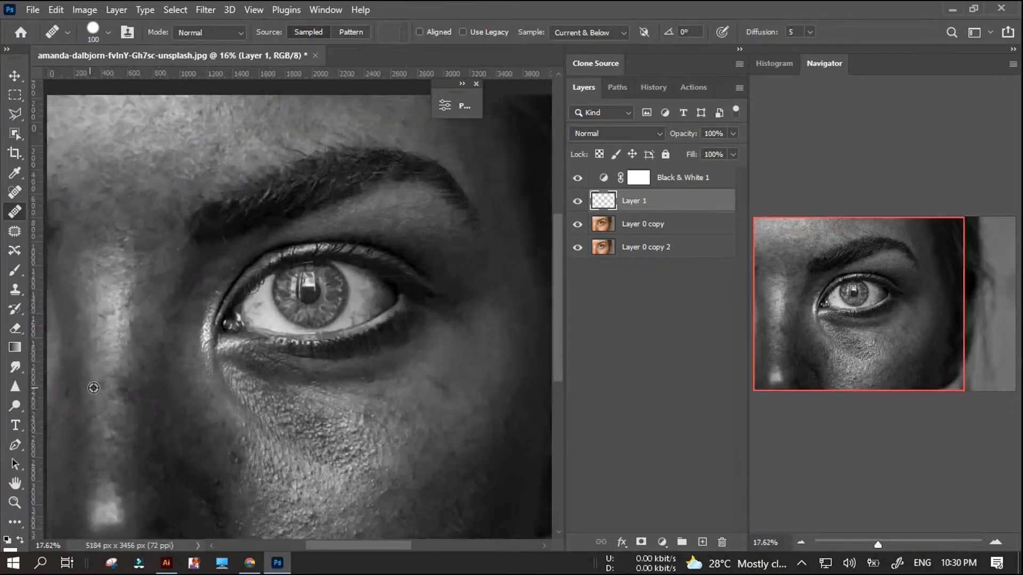
scroll(98, 366, "up", 2)
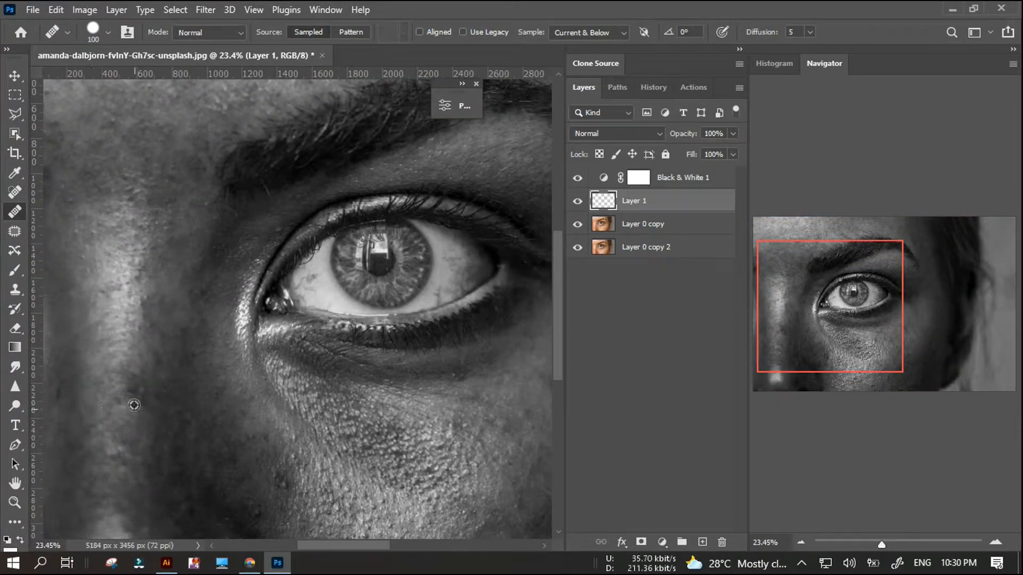
left_click(139, 427)
scroll(137, 400, "down", 2)
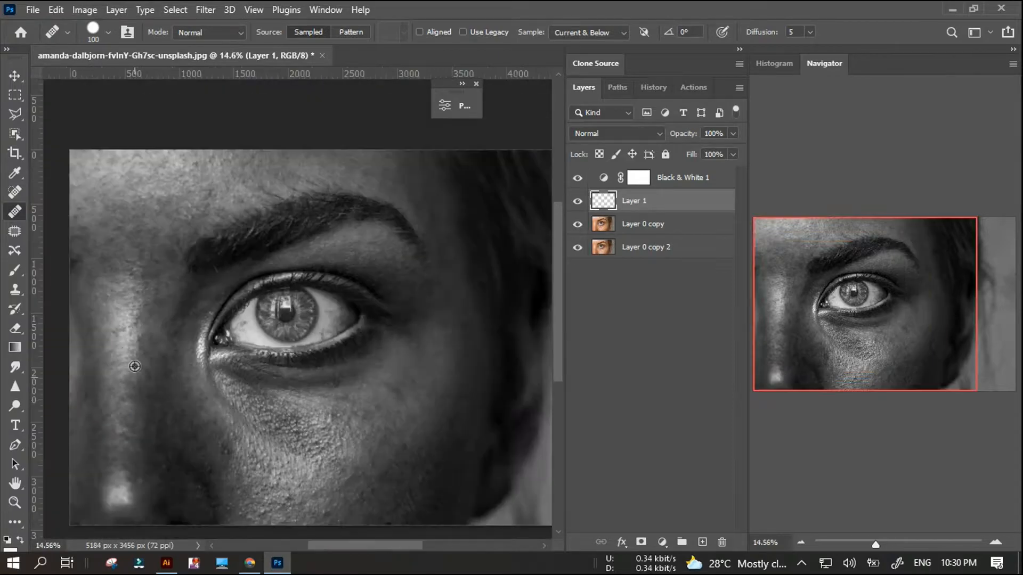
Heal the uneven patches on the forehead near the photo's outer edge with repeated Healing Brush dabs on Layer 1.
scroll(103, 255, "up", 5)
left_click(172, 254, "alt")
left_click(175, 282)
left_click(196, 261, "alt")
left_click(181, 244)
left_click(193, 299)
left_click(187, 263, "alt")
left_click(177, 290)
scroll(293, 276, "down", 1)
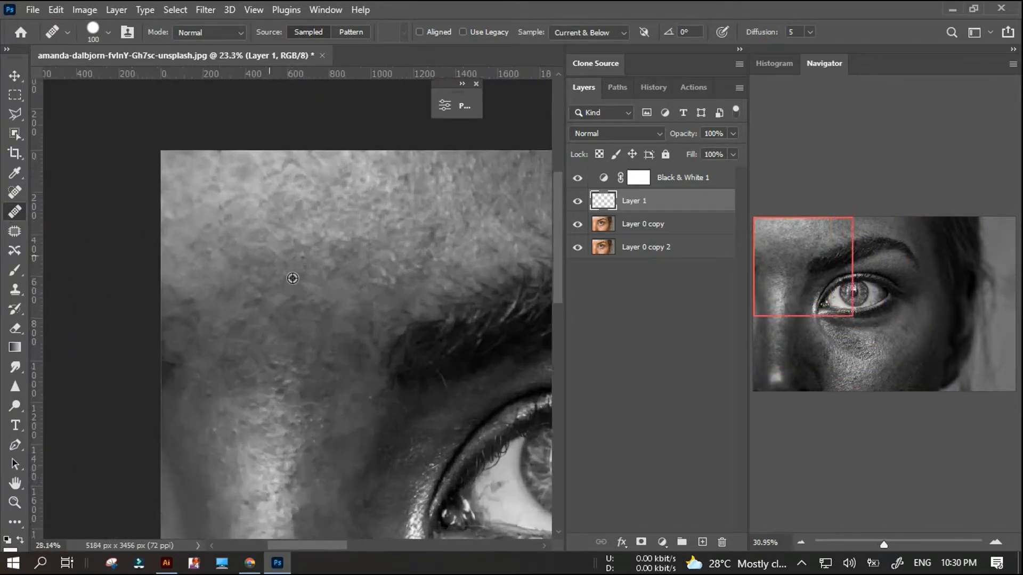
Heal the blotches on the lower forehead between the brows and above the inner end of the eyebrow.
left_click(225, 312)
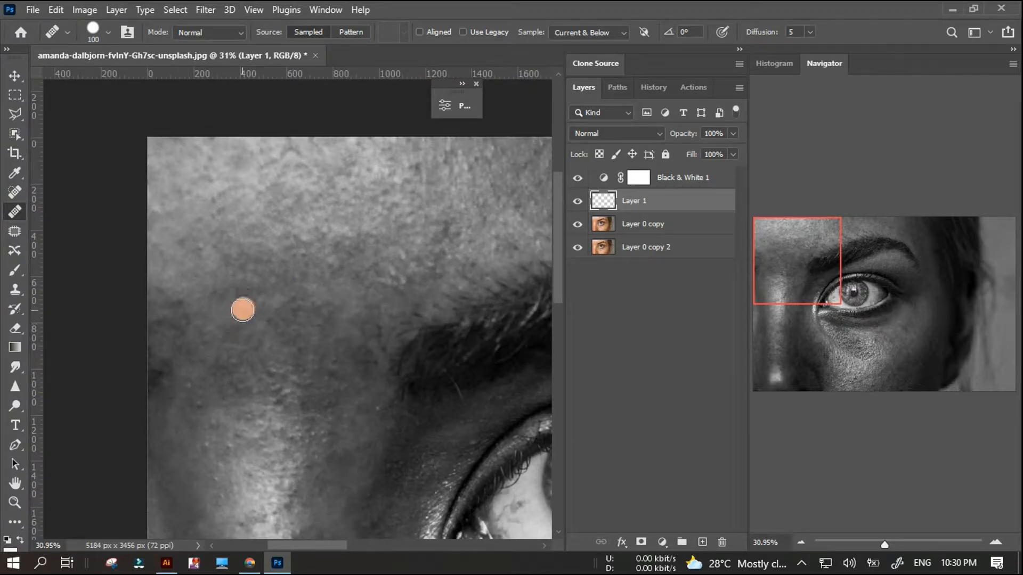
scroll(299, 293, "down", 1)
left_click(347, 312)
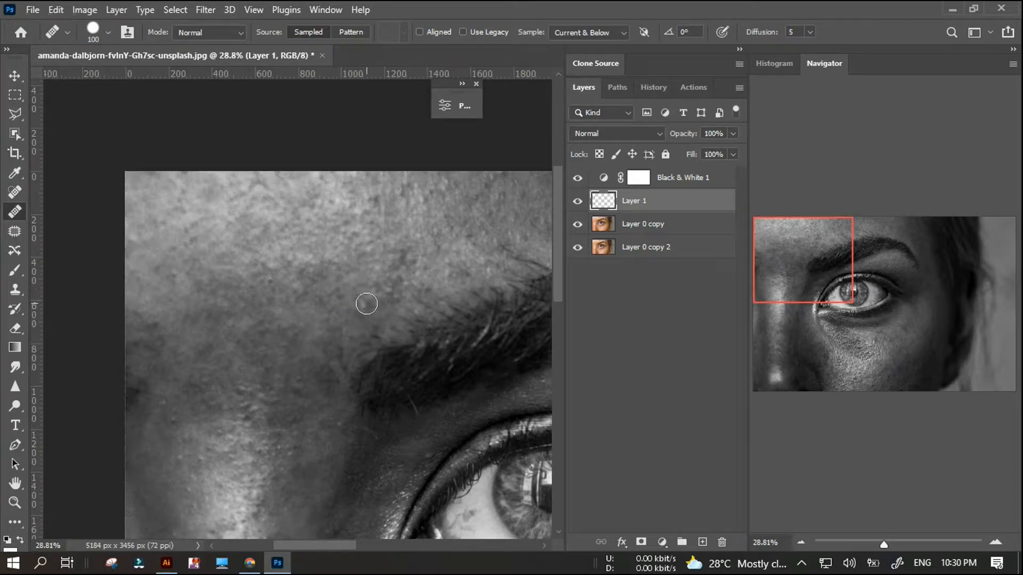
scroll(367, 304, "down", 4)
left_click(331, 247)
scroll(300, 296, "down", 3)
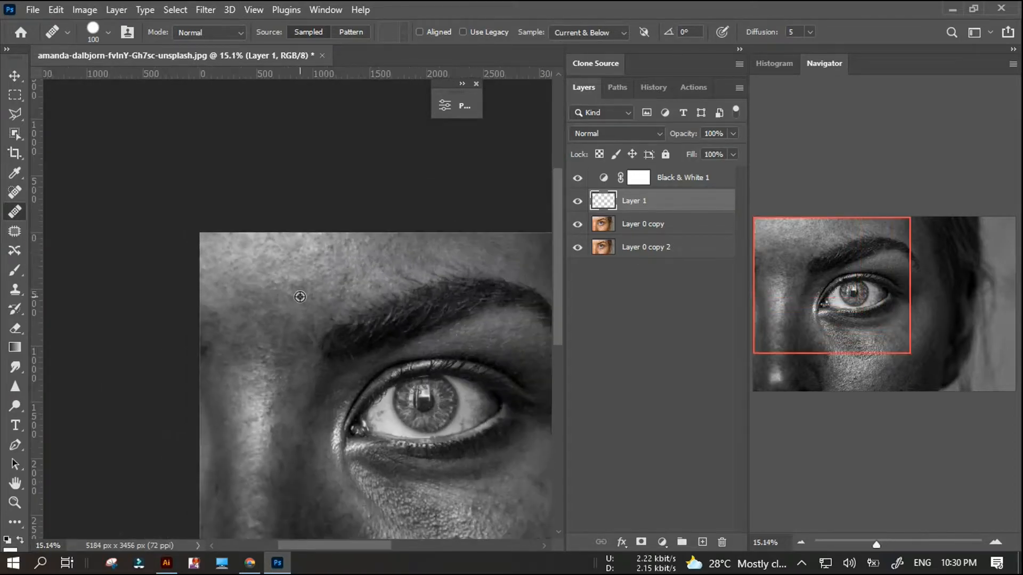
Heal the bumpy spot on the lower cheek near the photo's lower edge and reduce the Healing Brush size to 60.
scroll(226, 377, "up", 9)
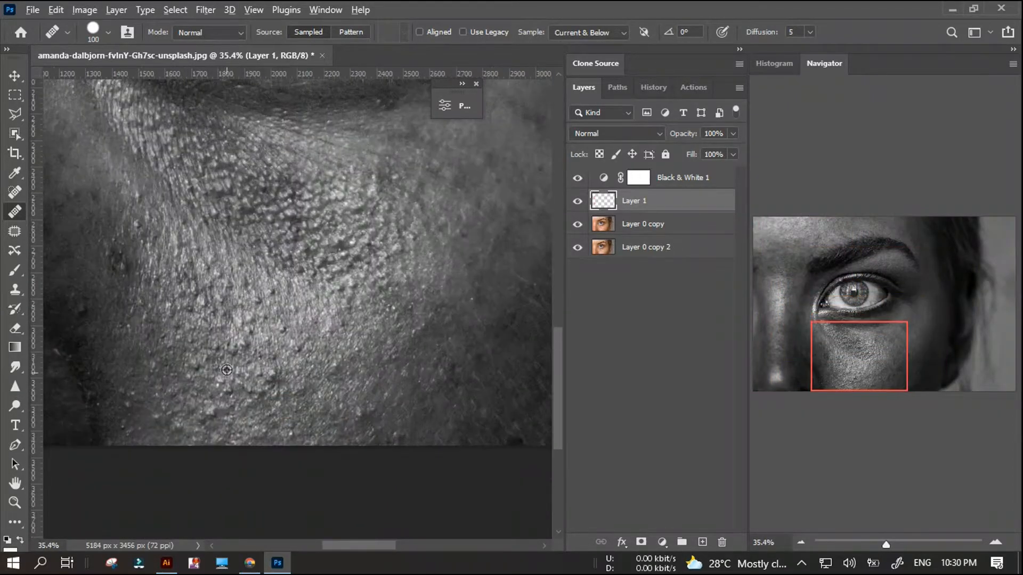
scroll(227, 377, "down", 4)
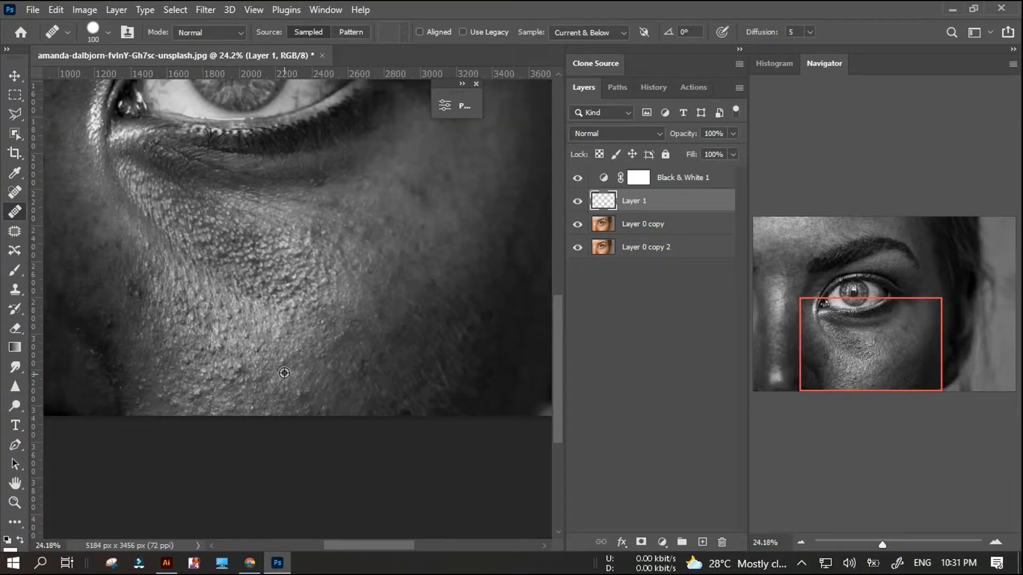
left_click(241, 373)
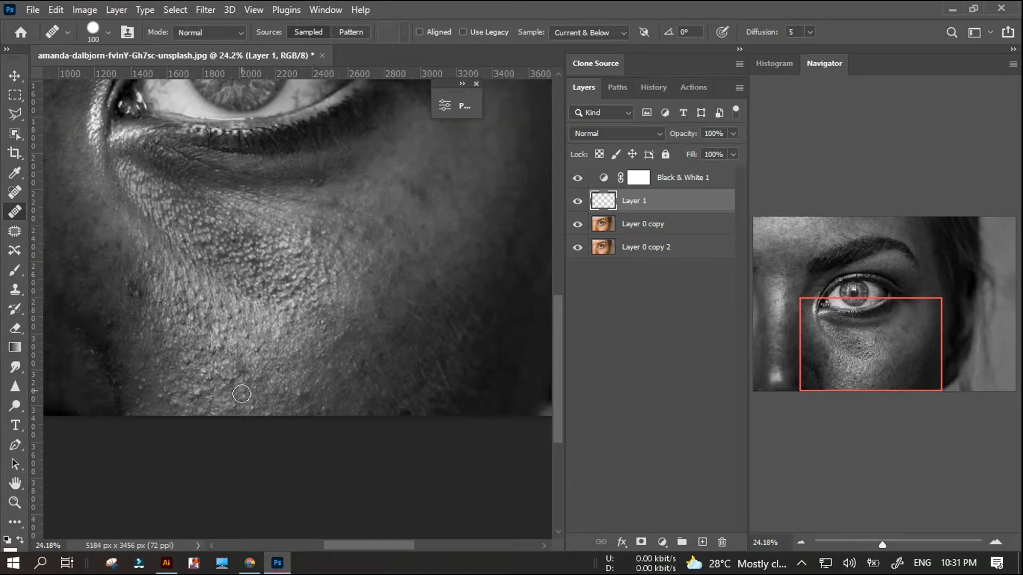
scroll(242, 390, "up", 5)
key("bracketleft")
Heal the specks on the lower inner cheek beside the nose crease with repeated size 60 Healing Brush dabs.
scroll(130, 347, "up", 1)
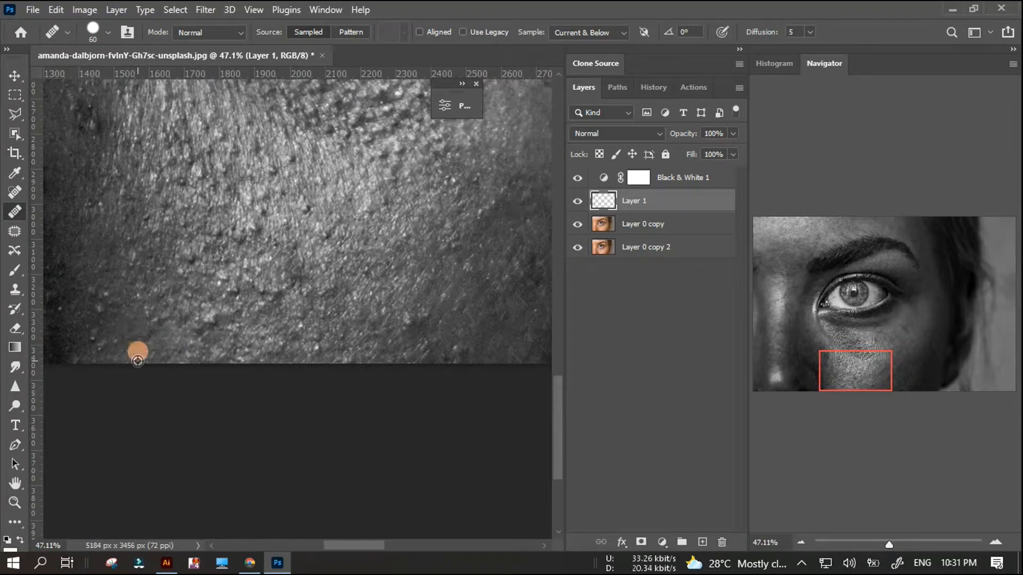
left_click(108, 331, "alt")
left_click(94, 338)
left_click(99, 333, "alt")
left_click(100, 314)
left_click(108, 308, "alt")
left_click(106, 297)
left_click(100, 308, "alt")
left_click(94, 293)
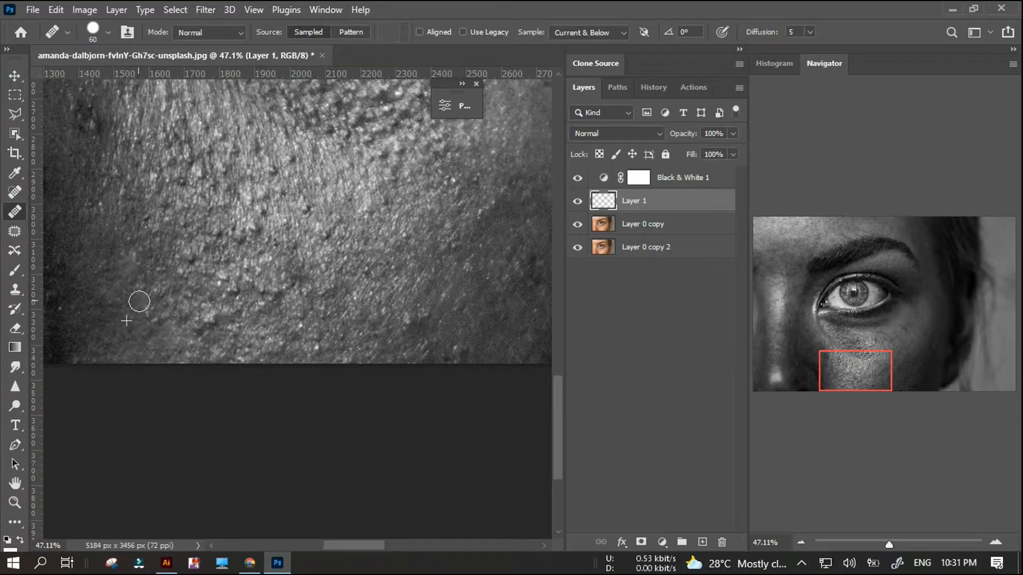
Heal the bumps where the shadowed inner cheek meets the brighter skin, down to the photo's lower edge.
left_click(165, 338, "alt")
left_click(170, 315)
left_click(179, 353, "alt")
left_click(181, 341)
left_click(183, 360, "alt")
left_click(168, 346)
left_click(189, 356)
Heal the dark pores on the inner half of the mid-cheek below the textured under-eye skin.
scroll(157, 290, "up", 1)
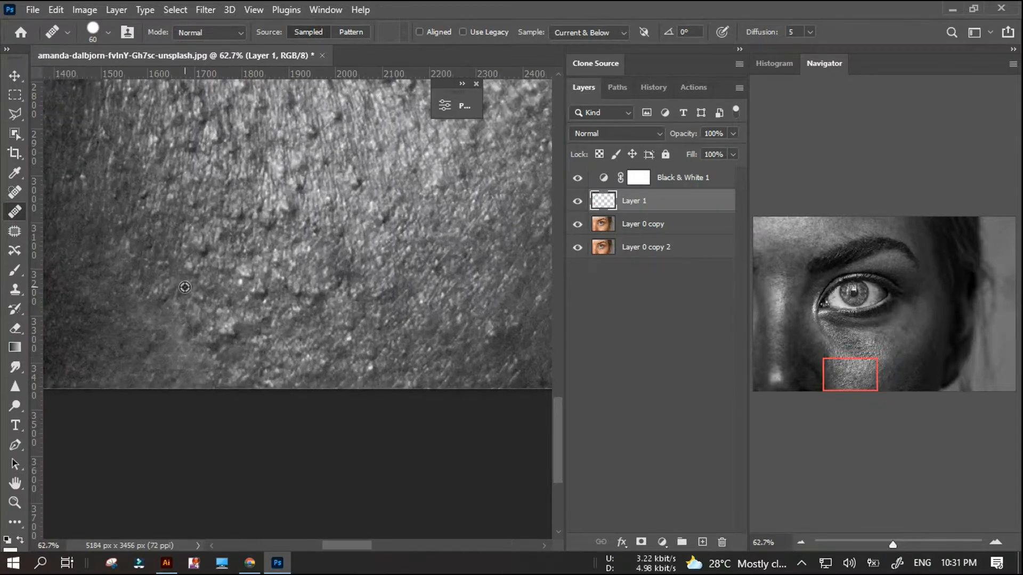
scroll(233, 279, "down", 1)
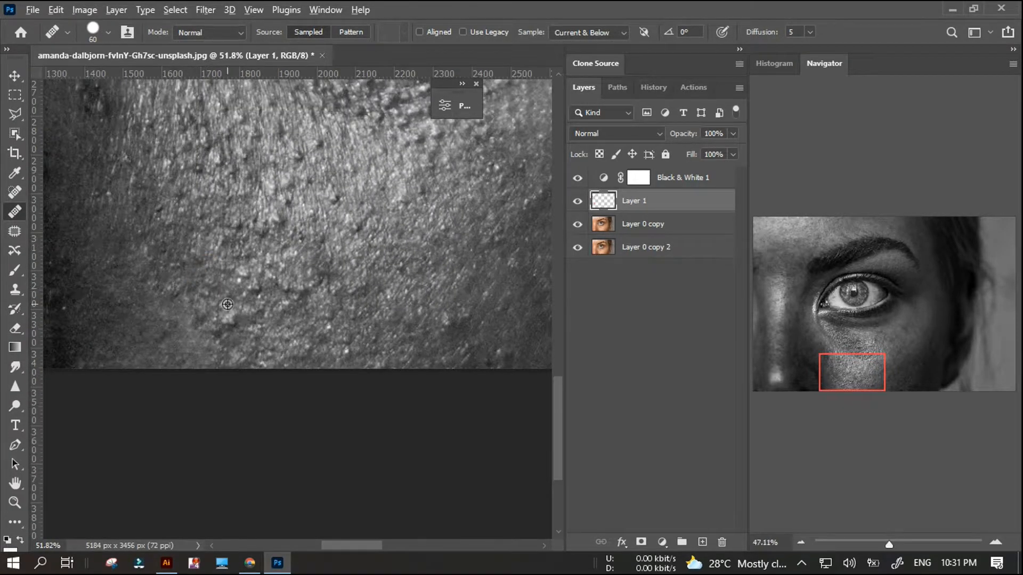
scroll(229, 283, "down", 1)
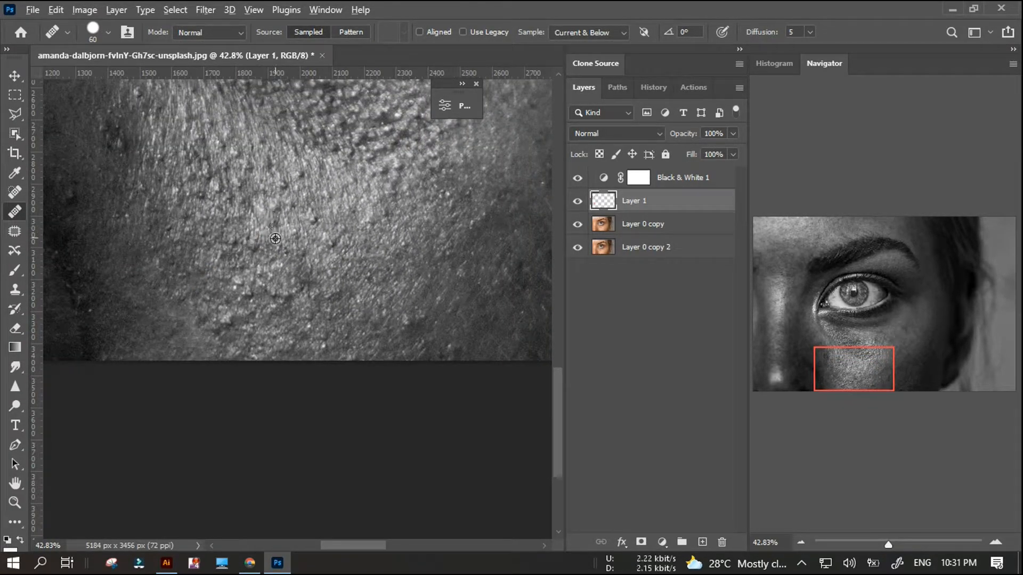
scroll(266, 211, "up", 1)
scroll(229, 216, "down", 1)
left_click(197, 203, "alt")
left_click(200, 189)
left_click(200, 236, "alt")
left_click(285, 217)
left_click(287, 197, "alt")
left_click(294, 196)
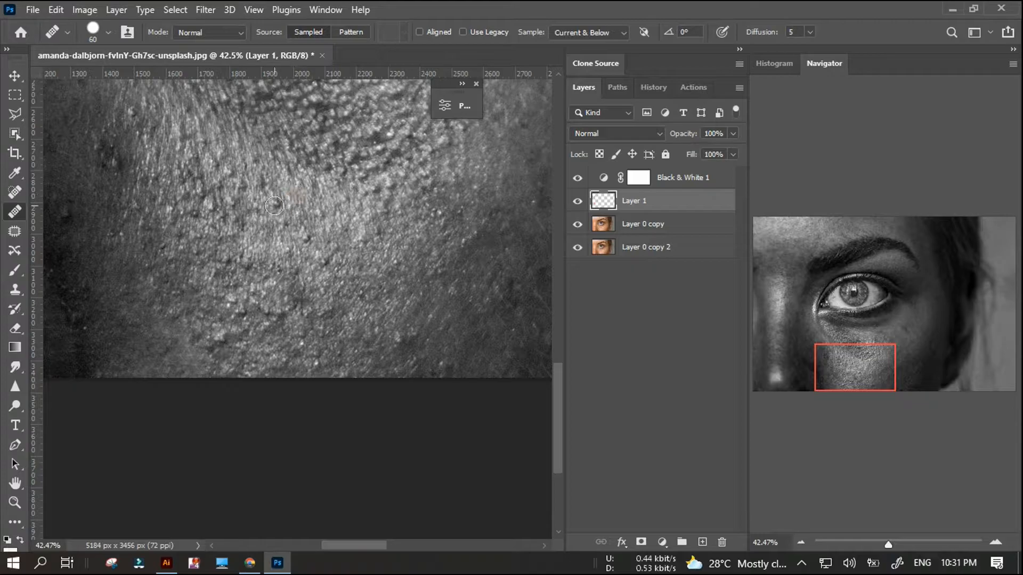
Heal the uneven pores across the bright central cheek, working outward just below the textured under-eye patch.
left_click(303, 241)
left_click(320, 230, "alt")
left_click(318, 208)
left_click(344, 241, "alt")
left_click(347, 228)
left_click(371, 218, "alt")
left_click(373, 195)
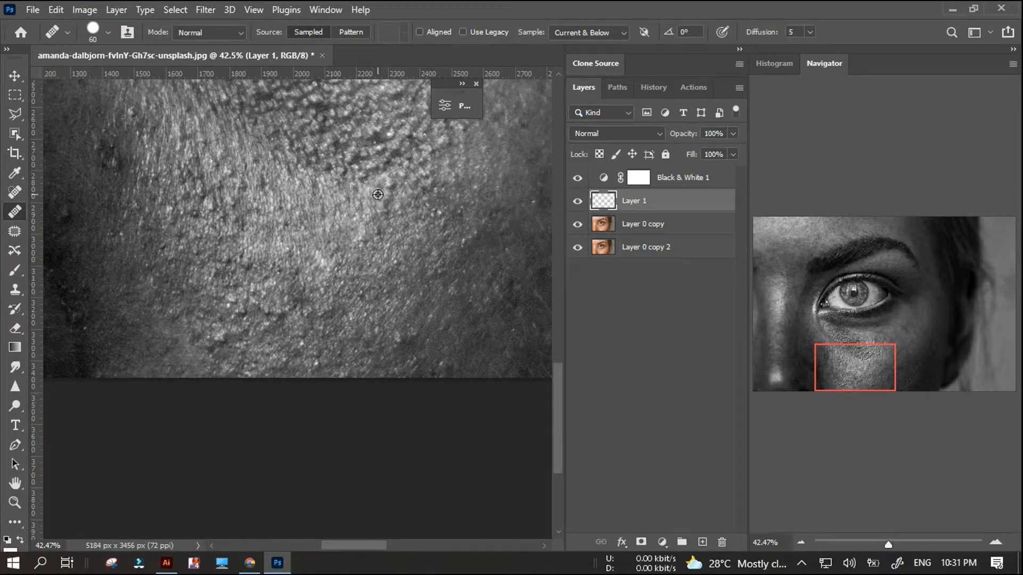
left_click(387, 227, "alt")
left_click(388, 195)
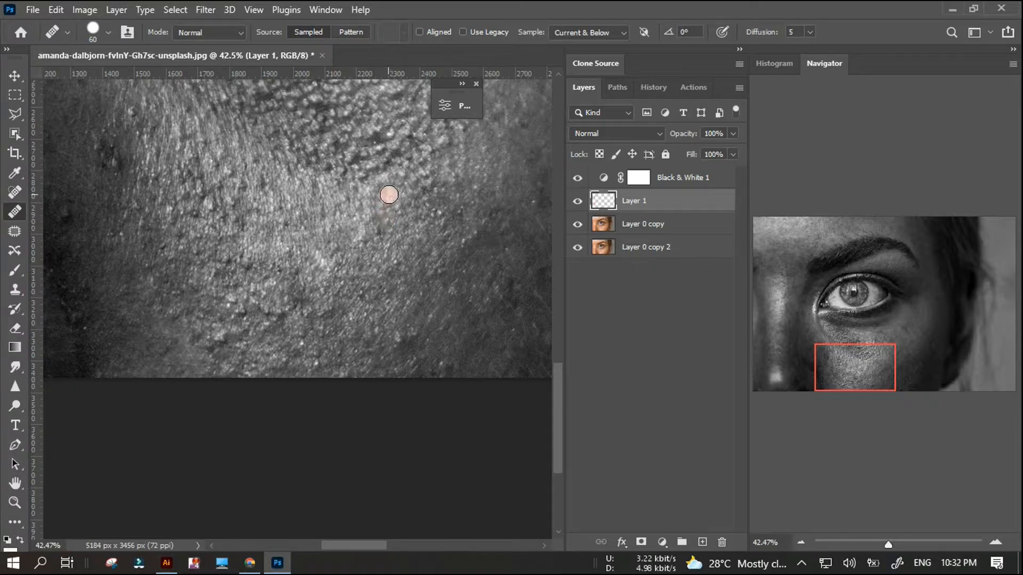
Heal the blemishes along the photo's lower edge on the outer and central lower cheek.
left_click(448, 371, "alt")
left_click(441, 368)
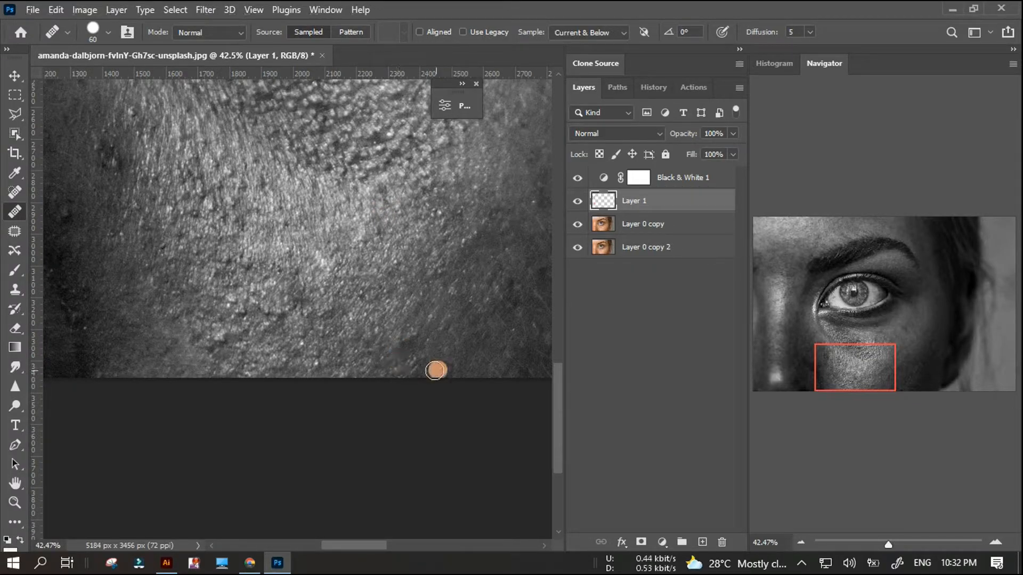
scroll(408, 309, "down", 2)
scroll(280, 261, "up", 3)
scroll(301, 340, "up", 2)
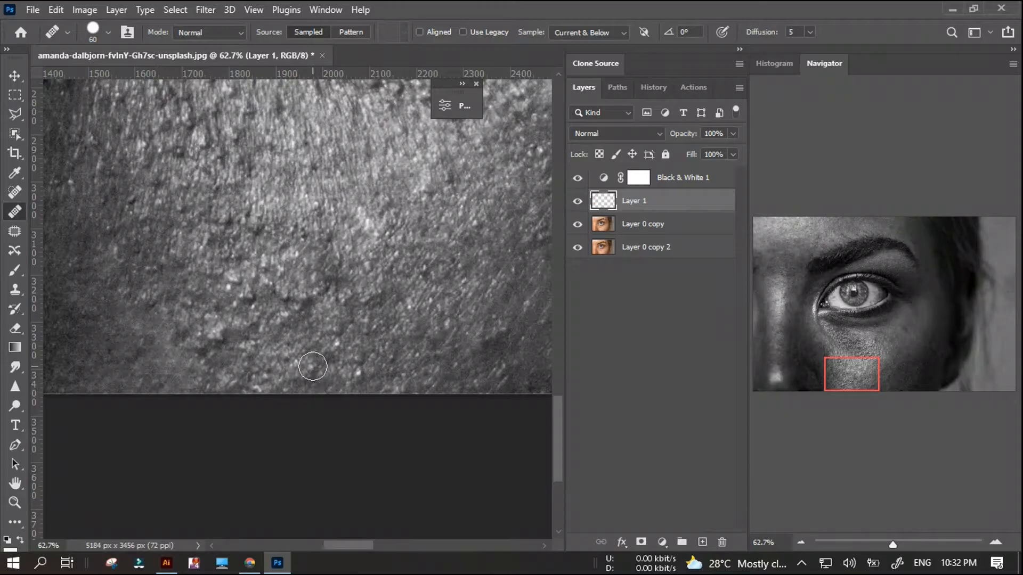
left_click(334, 372)
Reduce the Healing Brush size to 25 and heal the small dark bumps on the lower inner cheek near the photo's edge.
key("bracketleft")
key("bracketleft")
key("bracketleft")
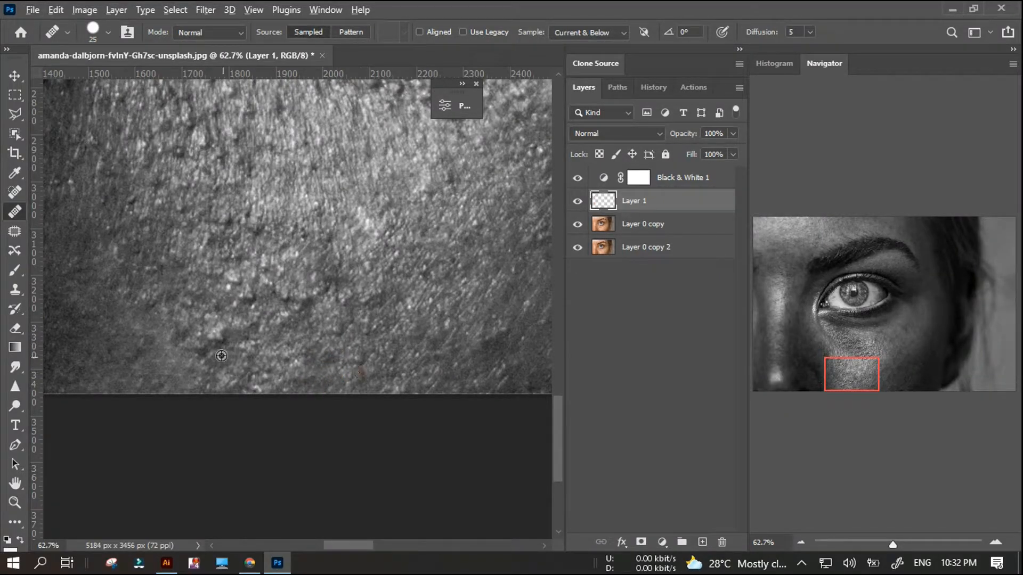
left_click_drag(172, 356, 202, 359)
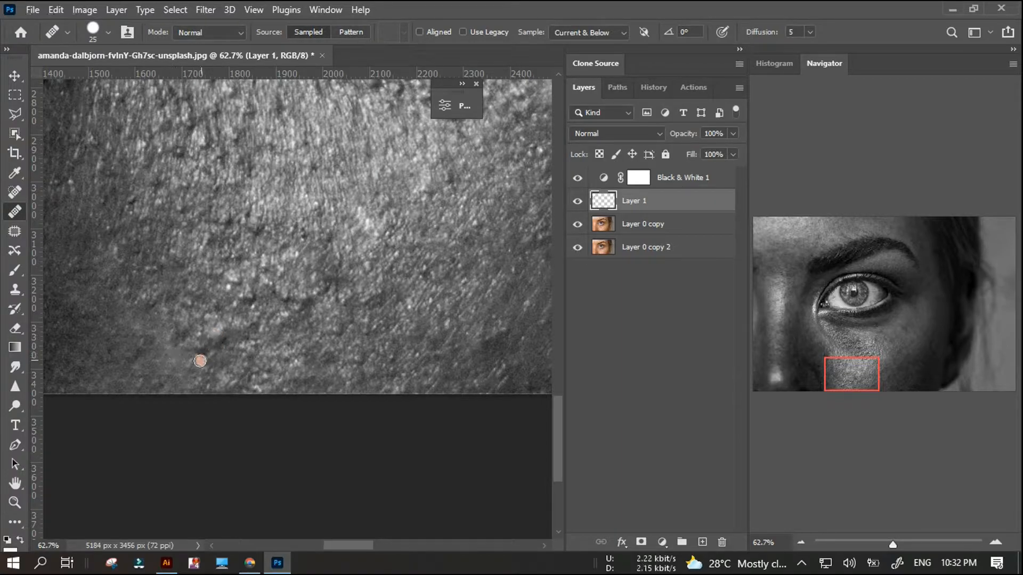
left_click(239, 343, "alt")
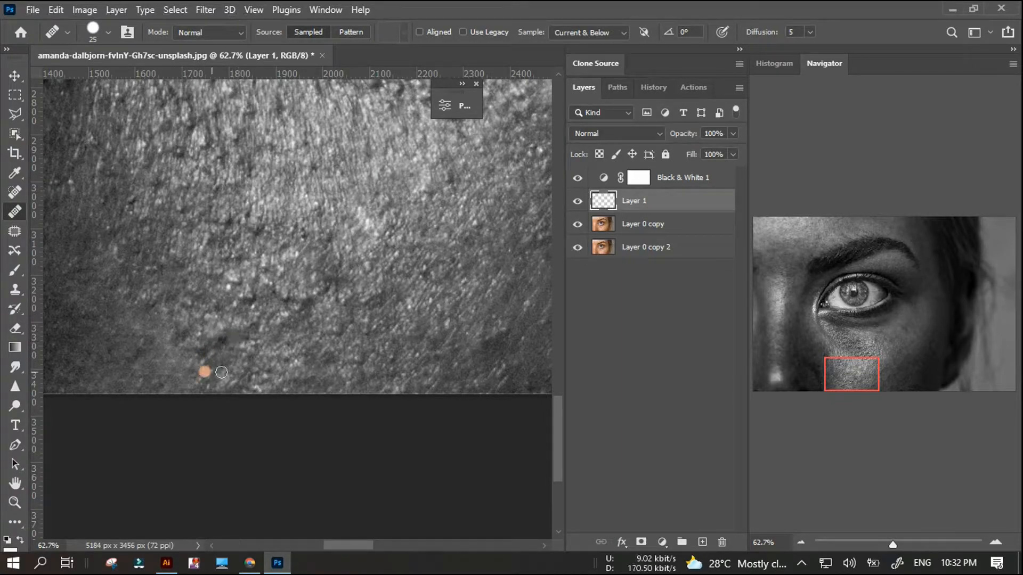
scroll(215, 319, "up", 1)
left_click(221, 324)
Toggle the visibility of the Black & White 1 layer to check the healed cheek in colour, leaving the layer visible.
scroll(322, 250, "down", 5)
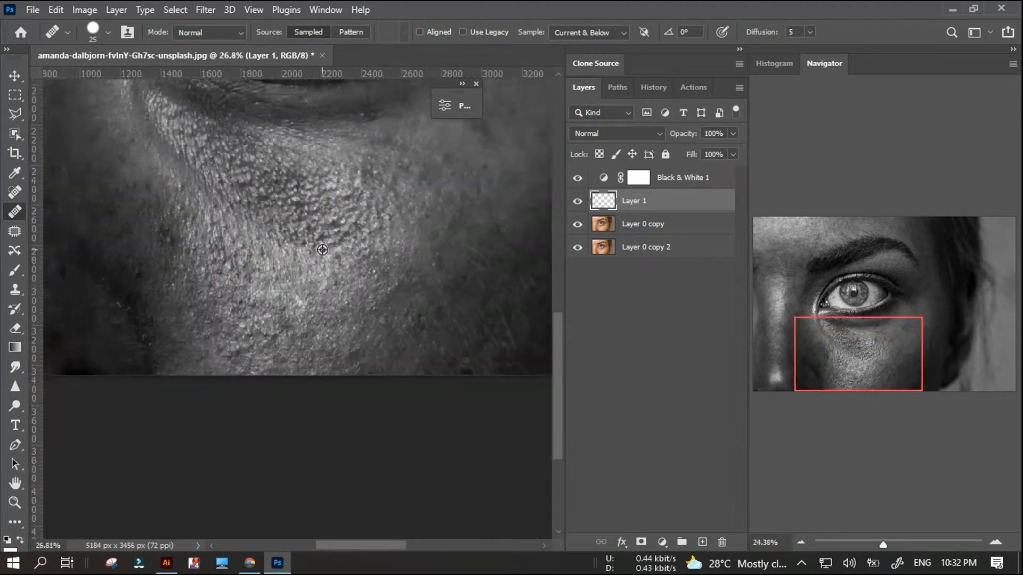
scroll(322, 250, "down", 2)
left_click(578, 179)
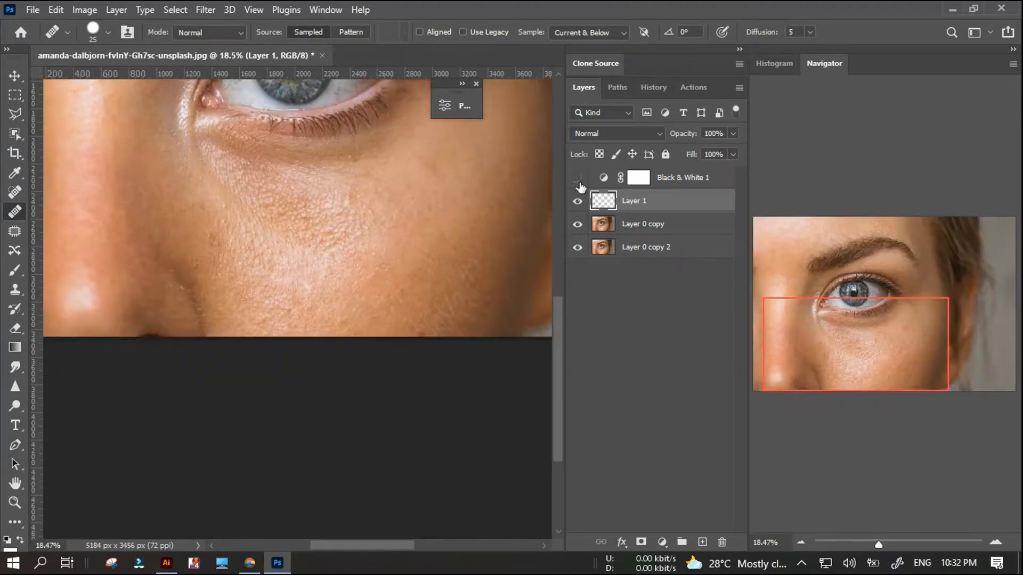
left_click(577, 178)
left_click(578, 178)
left_click(577, 178)
Heal small spots in the dark patch where the inner cheek meets the side of the nose.
scroll(217, 245, "up", 5)
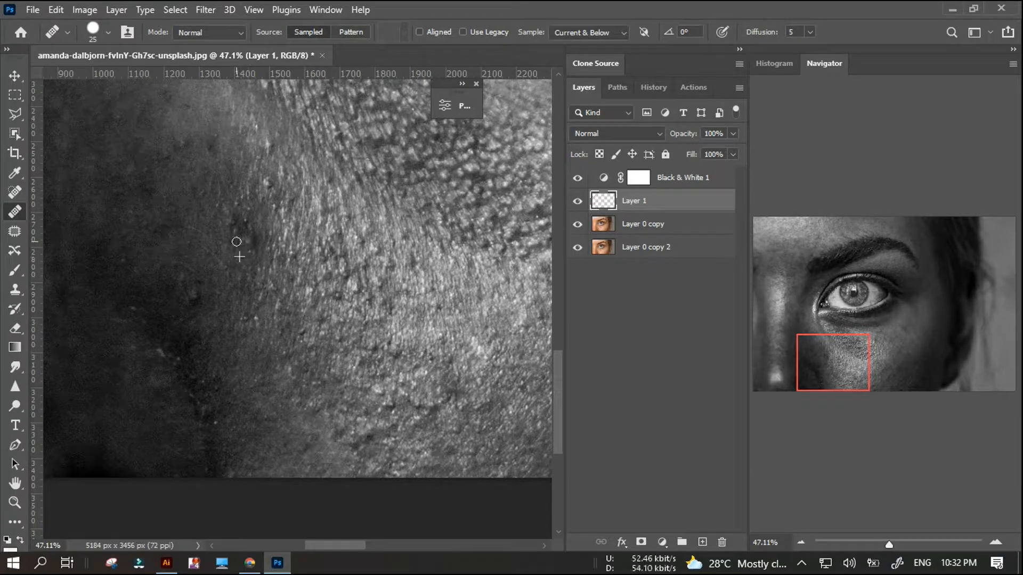
scroll(254, 224, "up", 2)
left_click(249, 247, "alt")
scroll(237, 205, "up", 1)
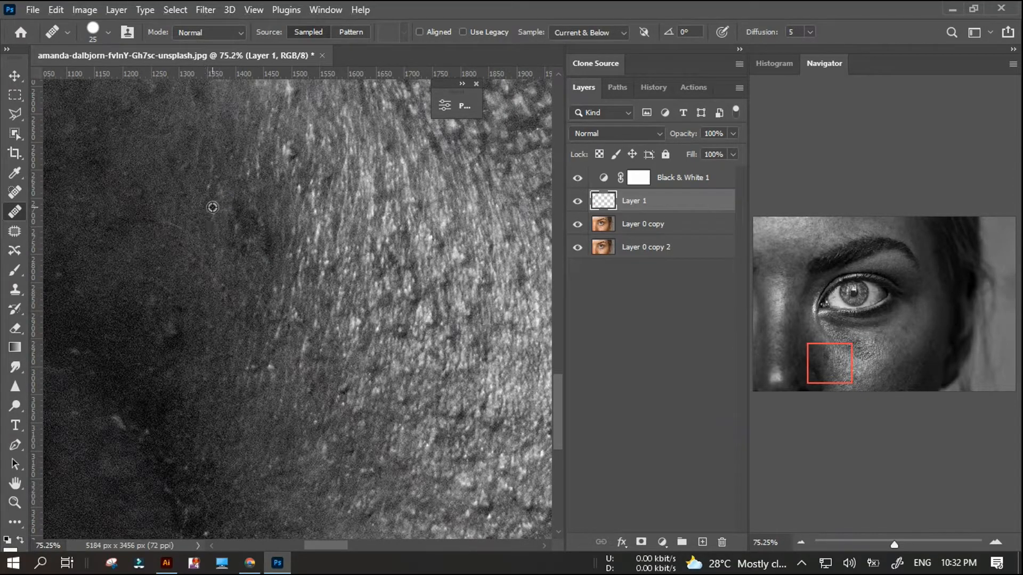
scroll(228, 281, "down", 2)
left_click(265, 200, "alt")
Increase the Healing Brush size to 40 and heal along the edge of the dark patch beside the nose.
key("bracketright")
key("bracketright")
key("bracketright")
left_click(266, 194, "alt")
left_click_drag(262, 217, 259, 228)
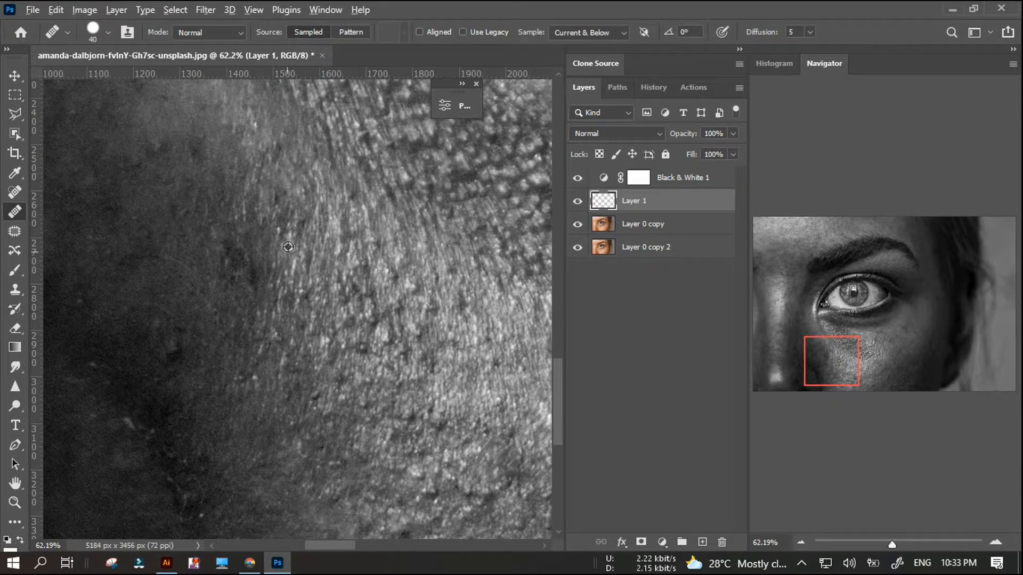
left_click_drag(272, 243, 273, 262)
Heal the uneven pores on the inner cheek and the lower cheek with the size 40 Healing Brush.
scroll(239, 395, "down", 3, "alt")
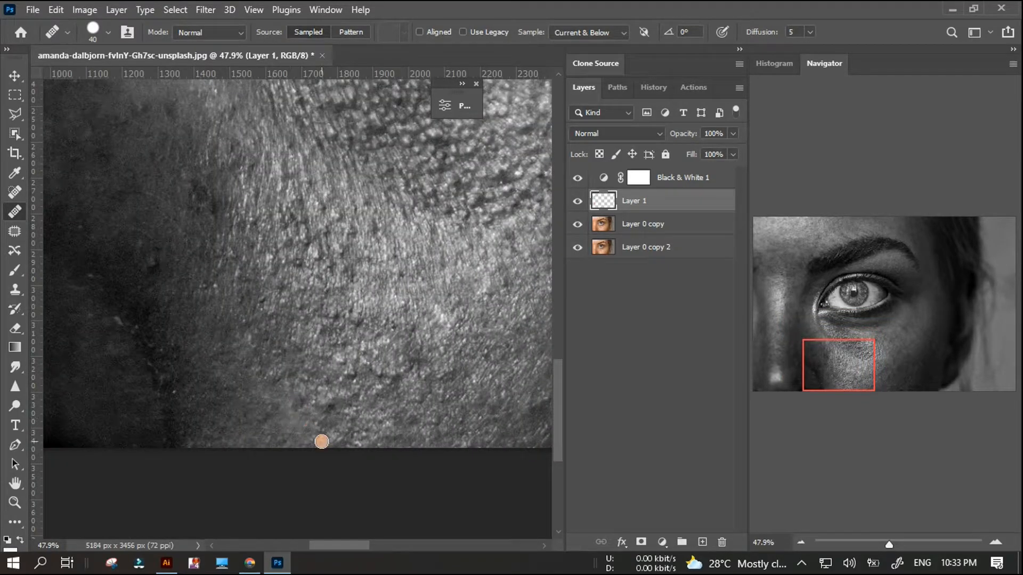
scroll(439, 384, "down", 2, "alt")
scroll(374, 328, "up", 3, "alt")
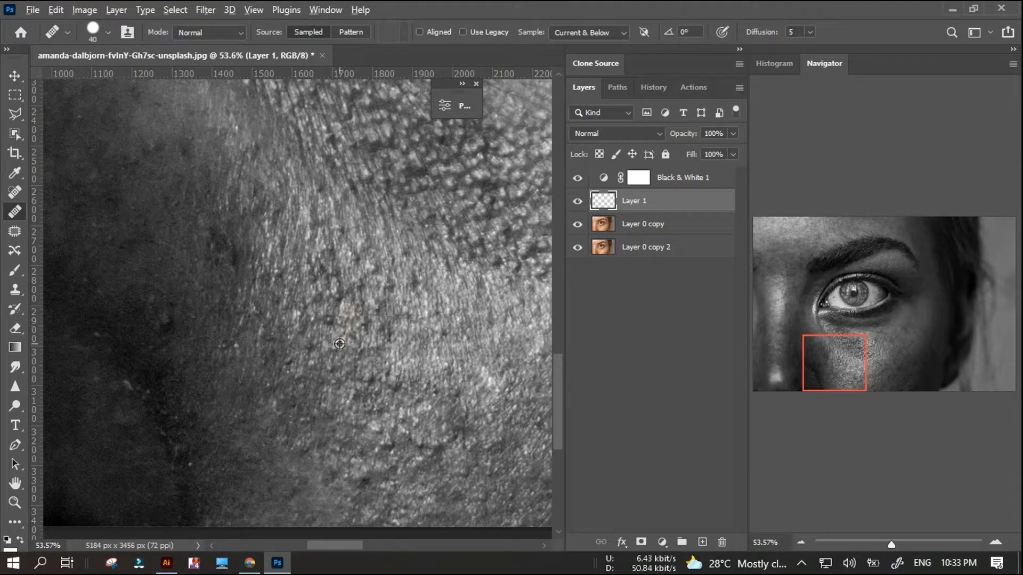
scroll(333, 341, "down", 2, "alt")
scroll(316, 360, "up", 3, "alt")
scroll(388, 332, "up", 2)
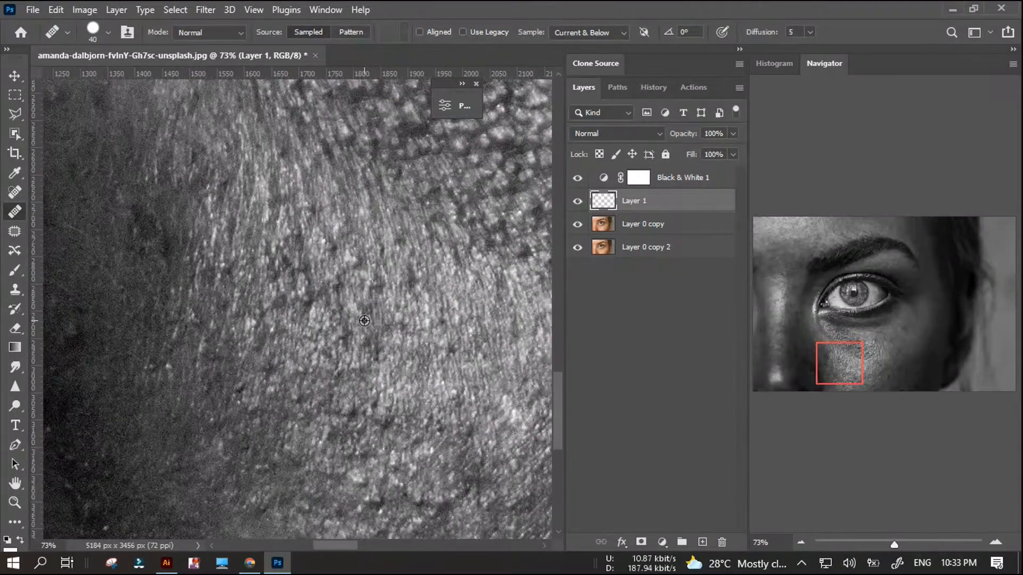
Heal the remaining dark bumps in the middle of the lower cheek above the photo's lower edge.
scroll(342, 336, "down", 4)
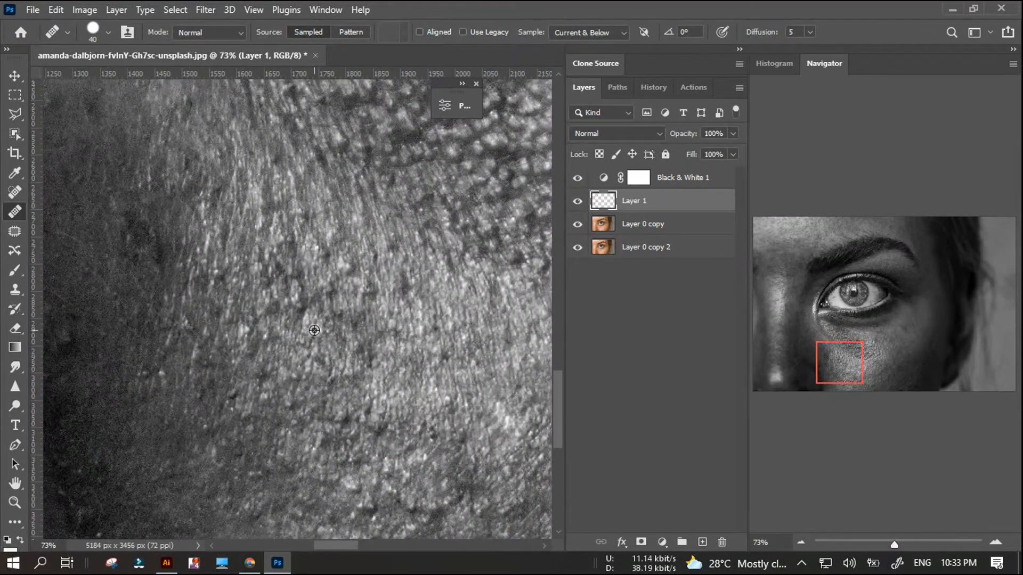
scroll(347, 446, "up", 3)
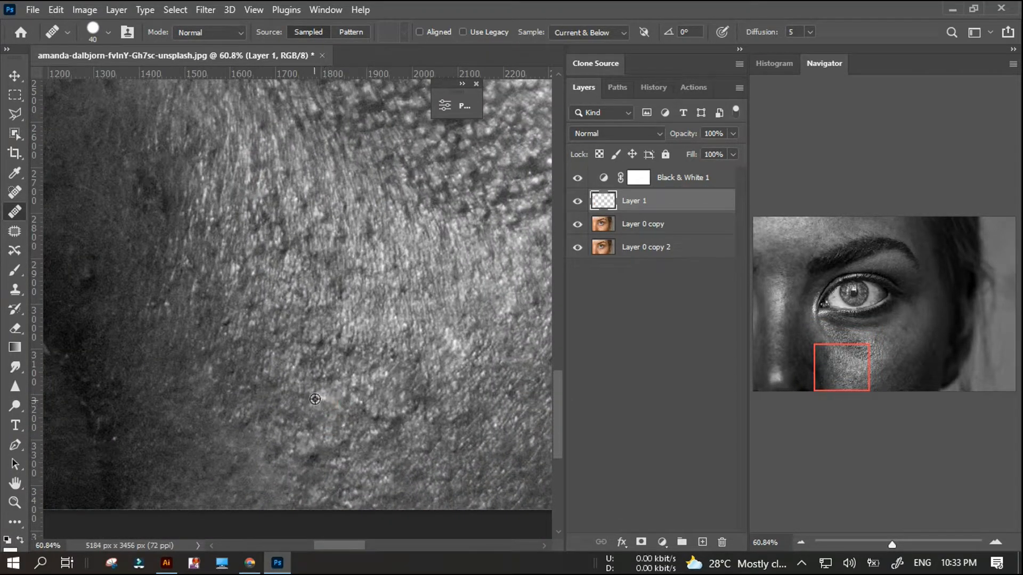
scroll(323, 412, "down", 2)
scroll(359, 406, "up", 3)
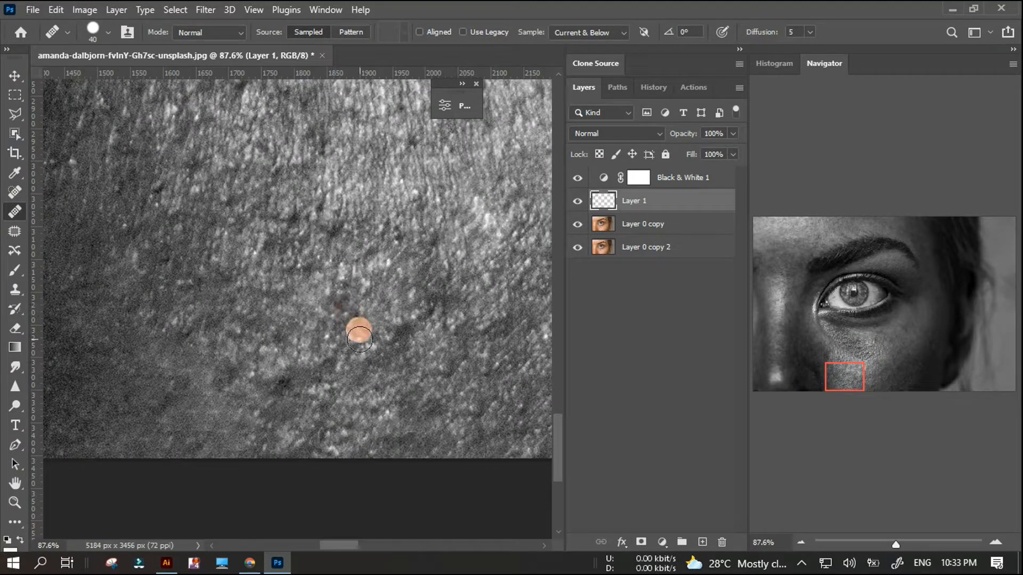
Hide the Black & White 1 layer to compare the cheek in colour, then show the layer again.
scroll(346, 314, "down", 2)
left_click(577, 177)
left_click(577, 178)
Heal the dark pore on the upper inner cheek between the nose-side patch and the textured under-eye skin.
scroll(278, 327, "up", 1)
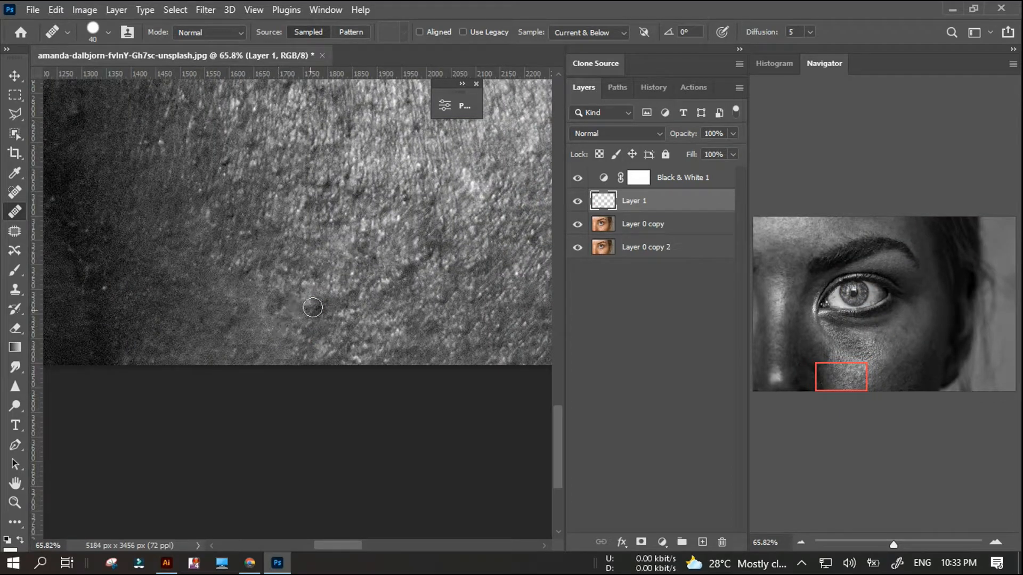
scroll(320, 331, "down", 6)
scroll(171, 288, "up", 4)
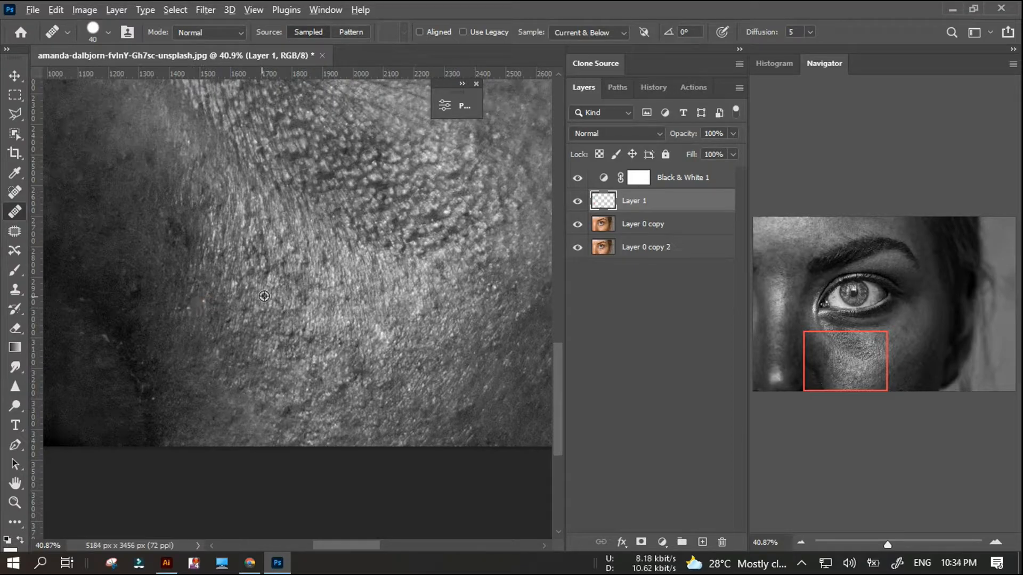
scroll(292, 256, "up", 1)
left_click(271, 231)
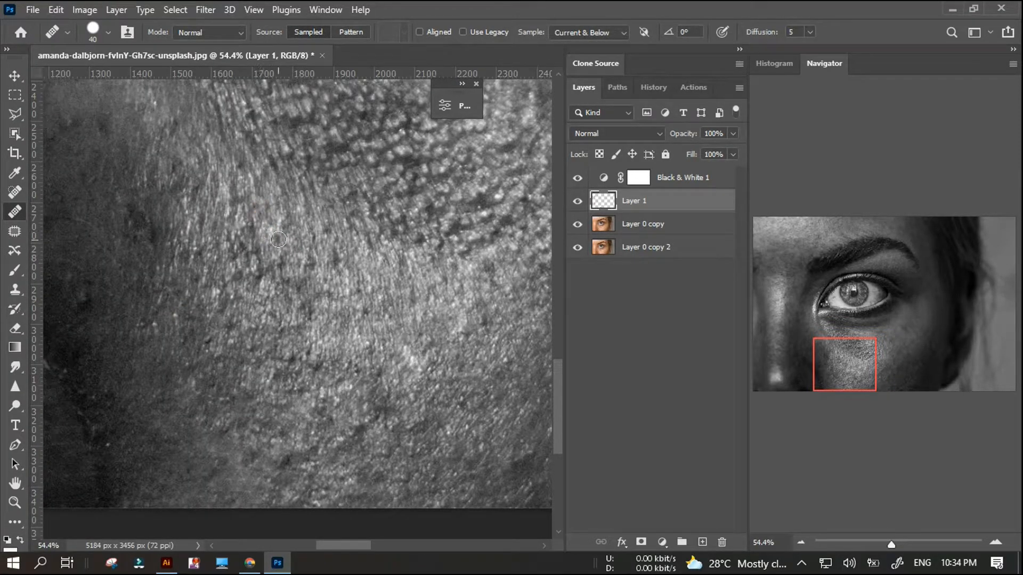
Heal the dark pores on the bright cheek just below the under-eye texture, working from the inner side outward.
scroll(233, 225, "up", 1)
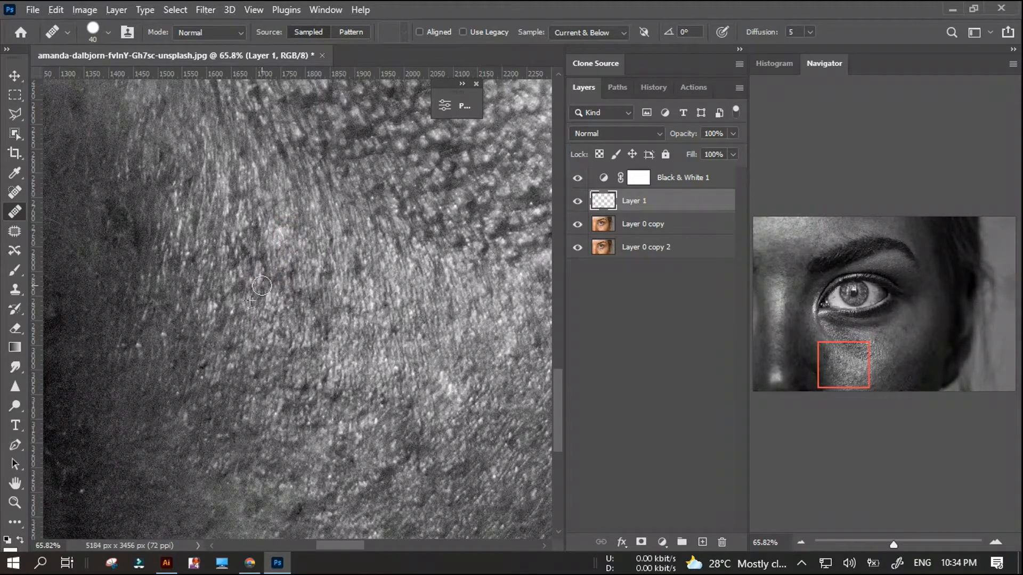
scroll(250, 319, "down", 2)
scroll(291, 303, "up", 1)
left_click(292, 277)
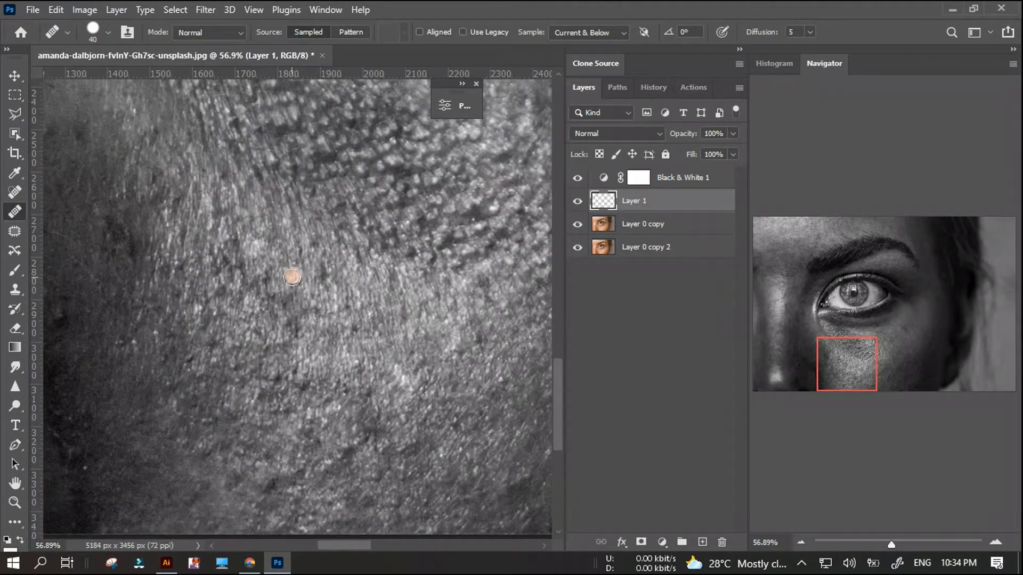
left_click(320, 279)
left_click(381, 302)
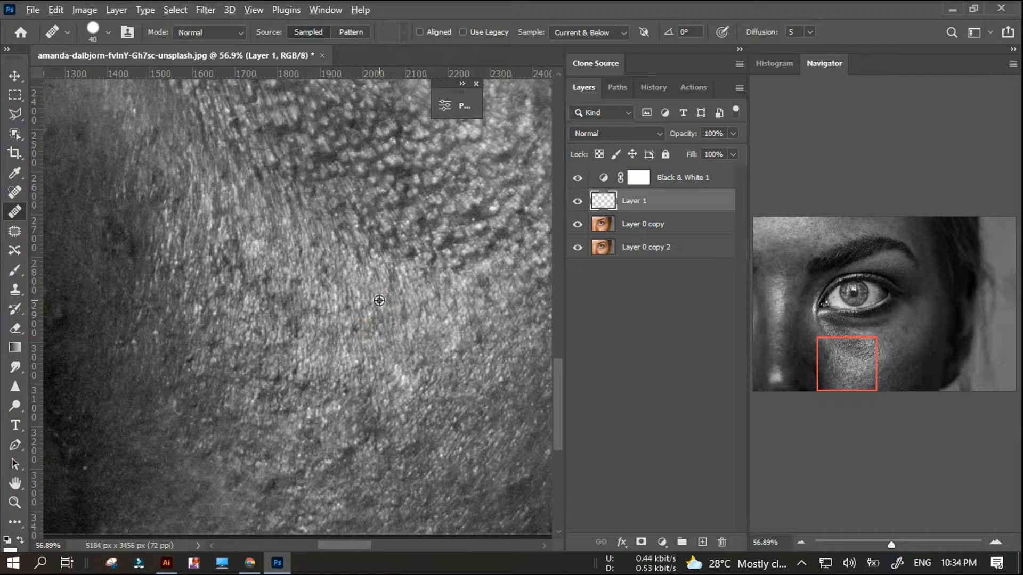
scroll(336, 349, "down", 4)
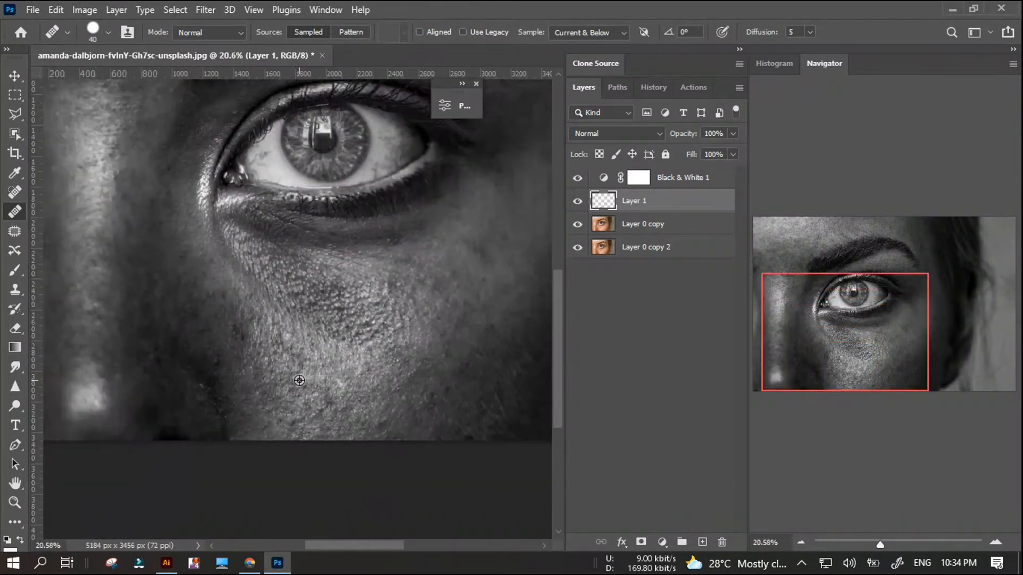
scroll(299, 380, "down", 2)
scroll(306, 405, "up", 6)
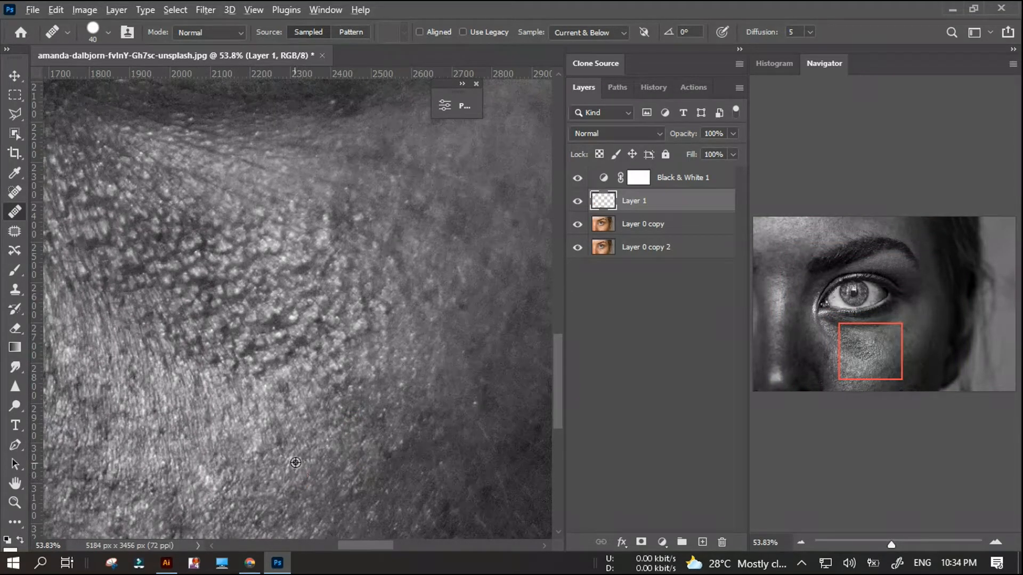
Heal the dark pores along the outer edge of the textured under-eye skin, working up from its lower corner.
scroll(406, 468, "down", 2)
scroll(377, 441, "up", 2)
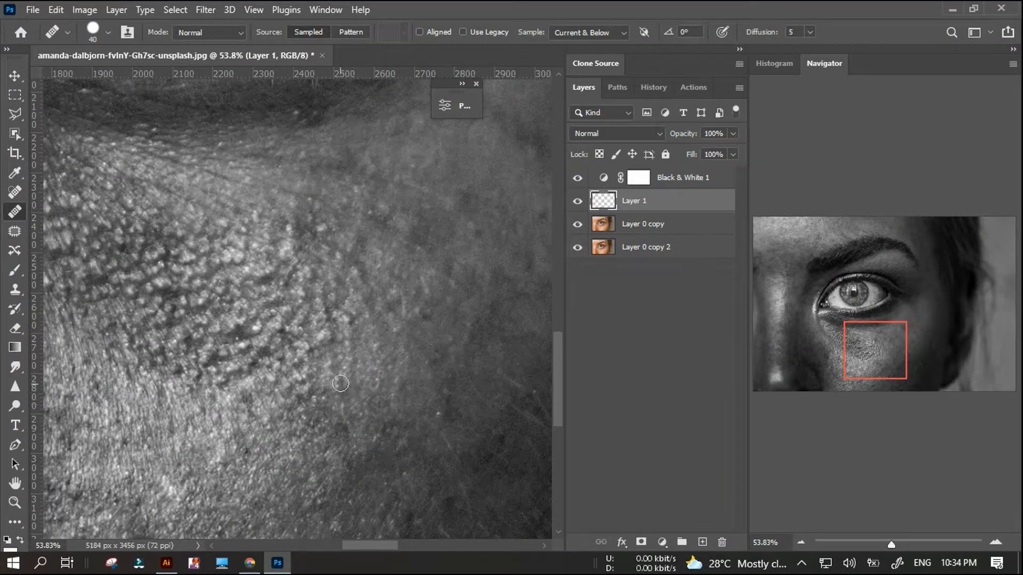
left_click_drag(316, 393, 322, 404)
left_click(353, 349, "alt")
left_click(350, 320)
left_click(367, 345, "alt")
left_click(360, 275)
left_click(357, 318)
left_click(357, 342, "alt")
left_click(326, 335)
left_click(331, 365, "alt")
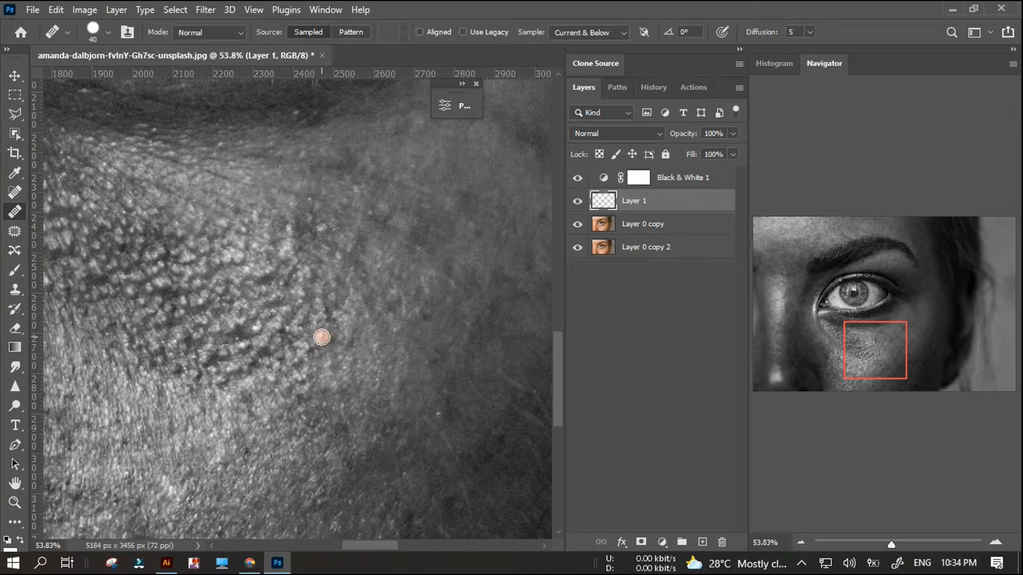
Hide the Black & White 1 layer to compare the whole face in colour, then show the layer again.
scroll(297, 425, "down", 3)
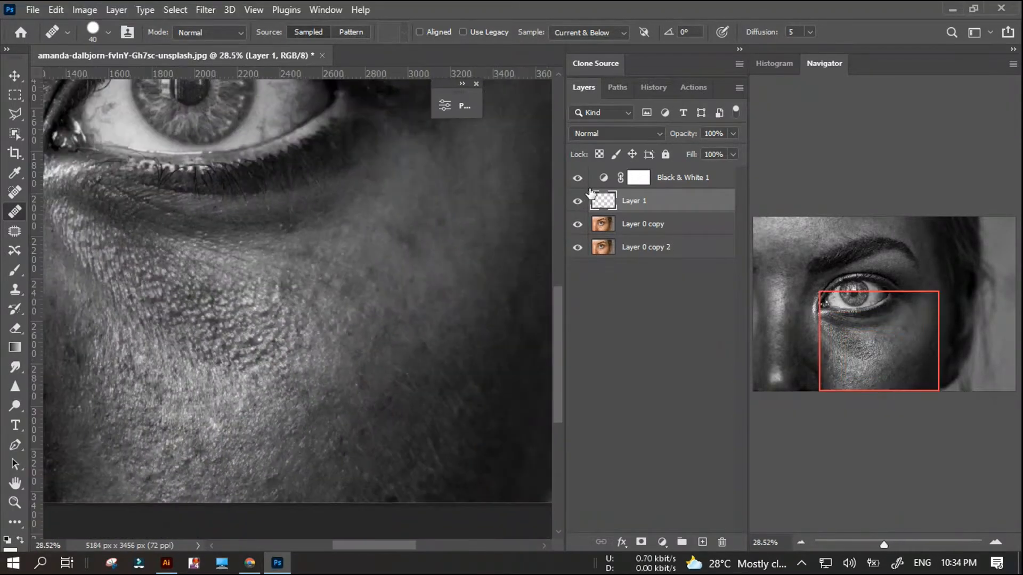
left_click(577, 177)
scroll(377, 320, "down", 3)
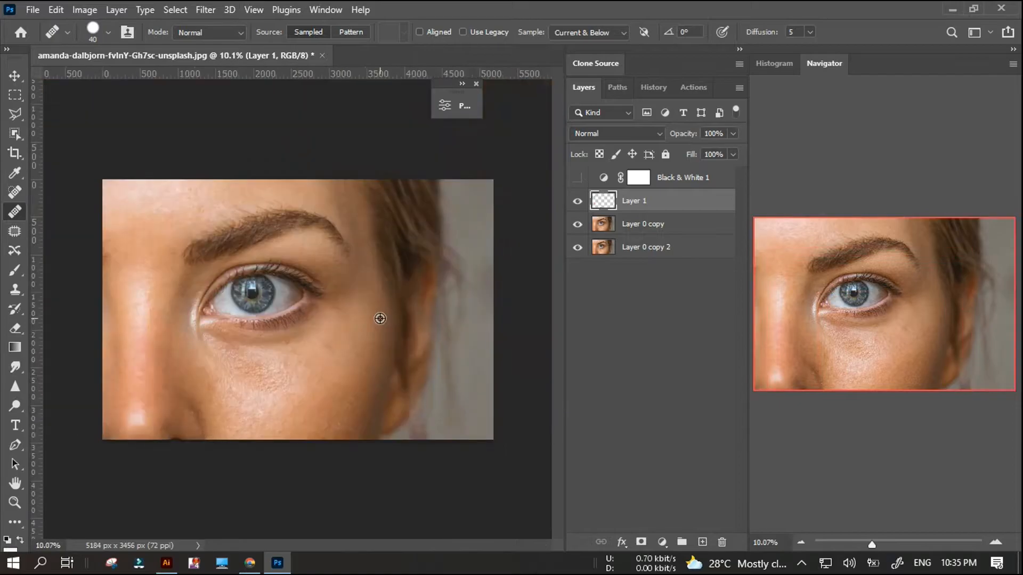
scroll(320, 270, "up", 1)
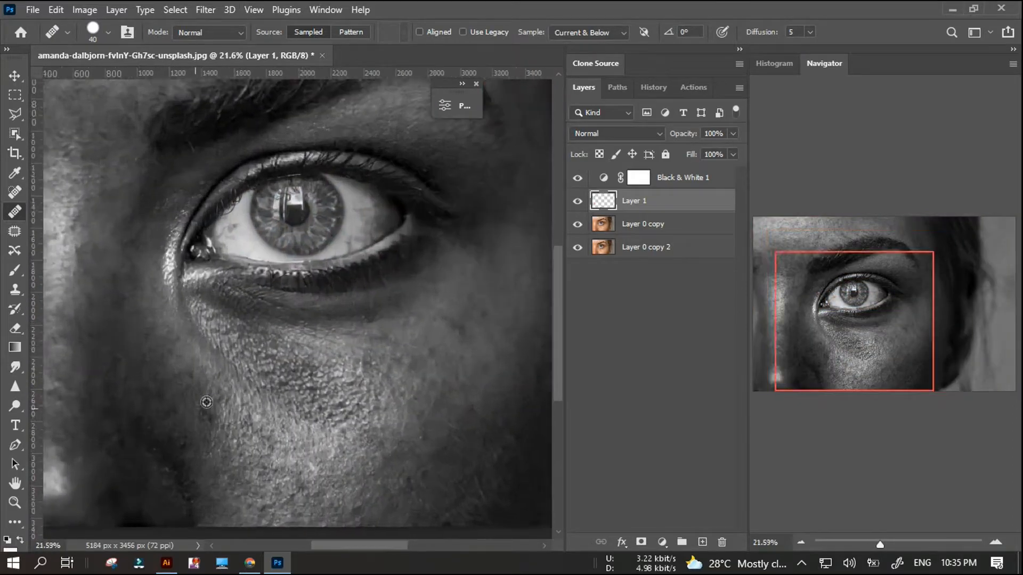
scroll(210, 373, "up", 5)
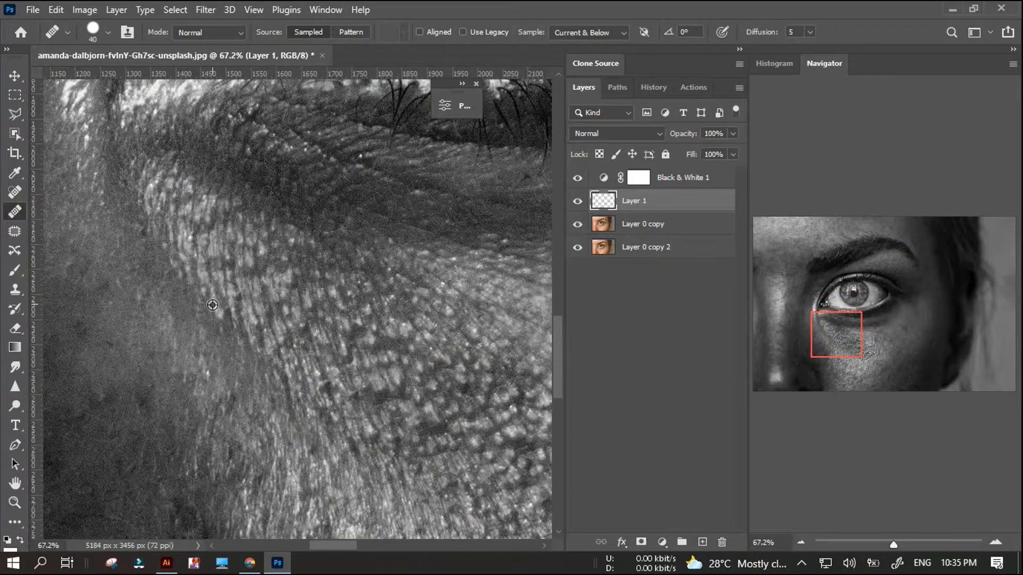
Heal the dark pores along the inner edge of the textured skin below the eye's inner corner.
left_click(213, 306, "alt")
left_click(249, 386)
left_click(260, 301, "alt")
left_click_drag(351, 426, 364, 431)
left_click(330, 400, "alt")
left_click_drag(324, 389, 322, 418)
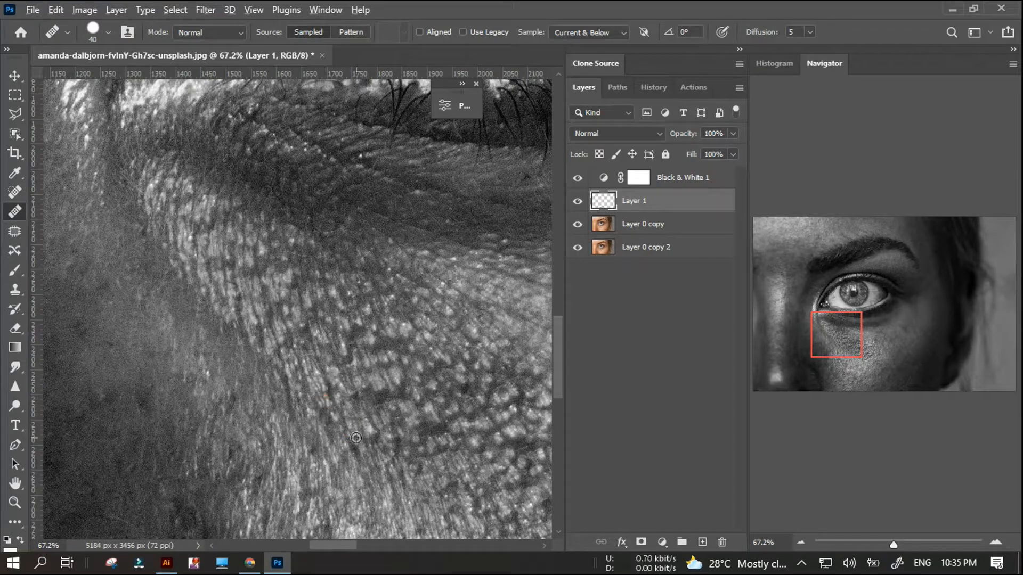
Examine the lower and inner cheek for remaining blemishes, switching the Black & White 1 layer off and on.
scroll(328, 403, "down", 4)
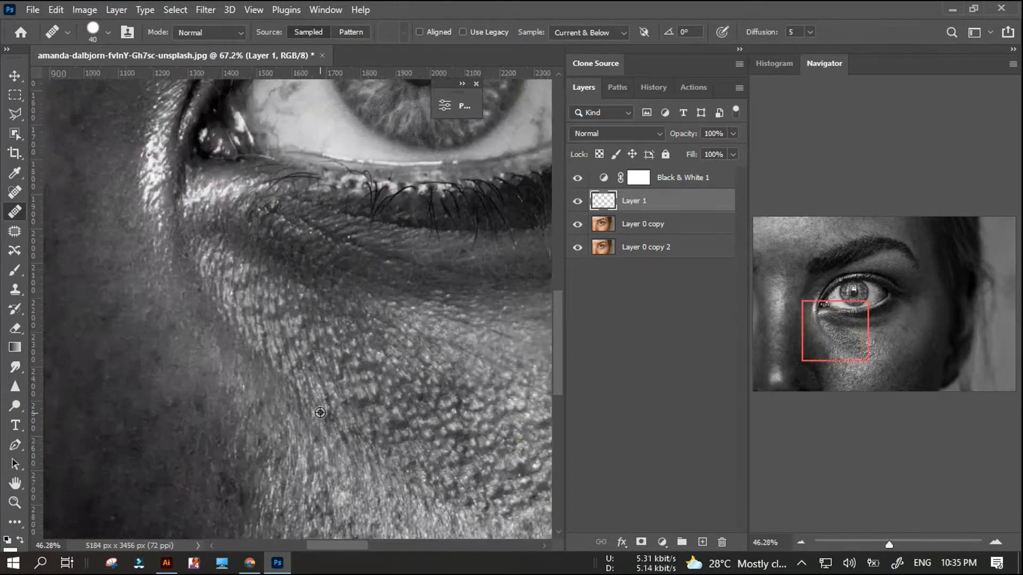
scroll(327, 403, "down", 2)
scroll(165, 425, "up", 4)
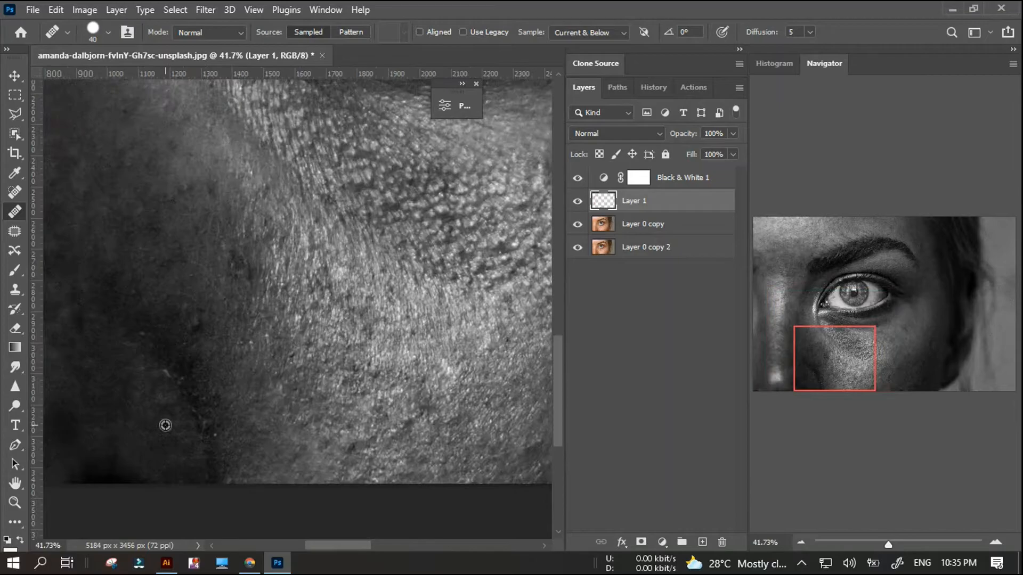
scroll(281, 436, "down", 2)
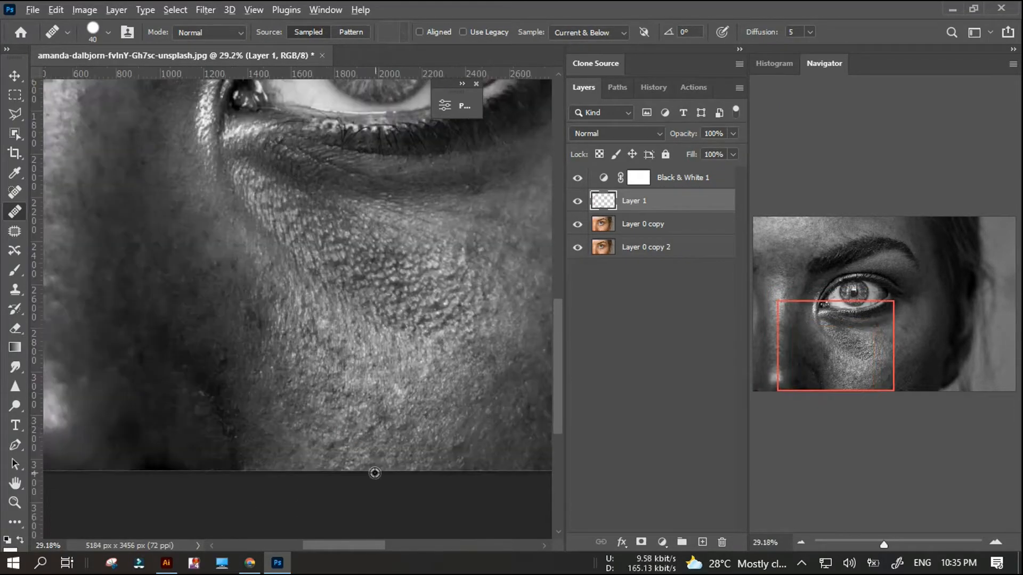
scroll(309, 456, "down", 2)
left_click(578, 179)
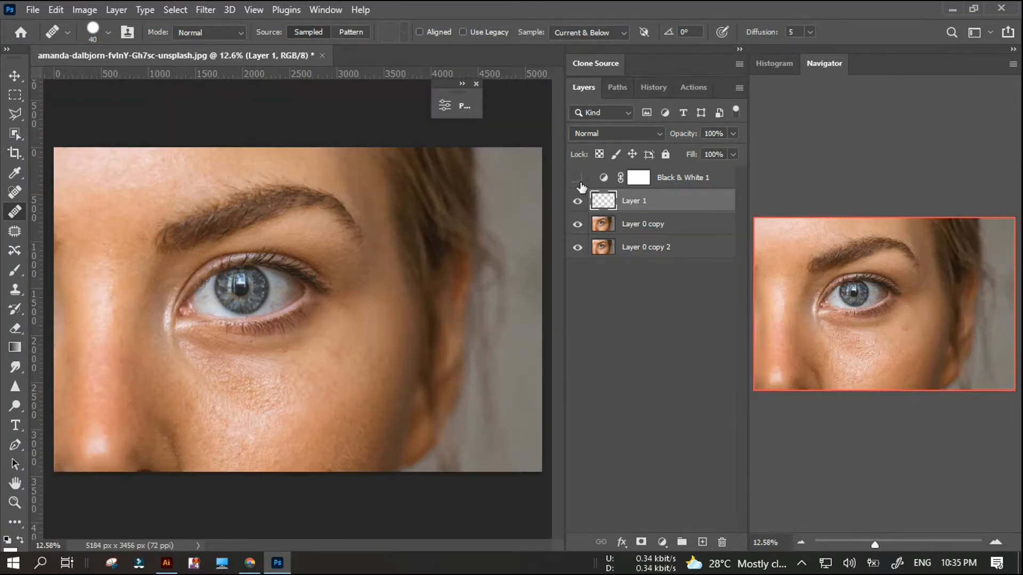
scroll(313, 434, "up", 3)
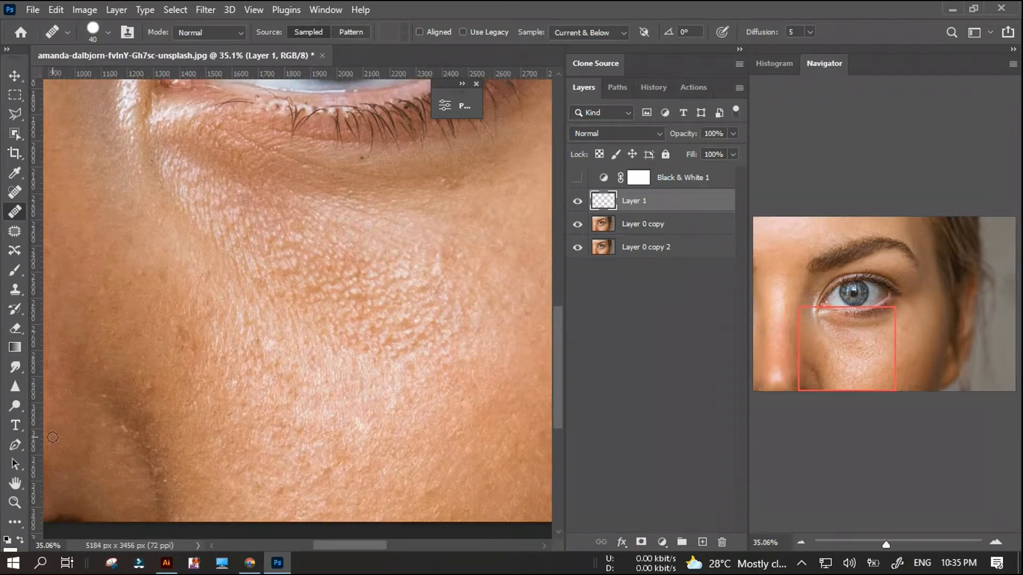
left_click(578, 179)
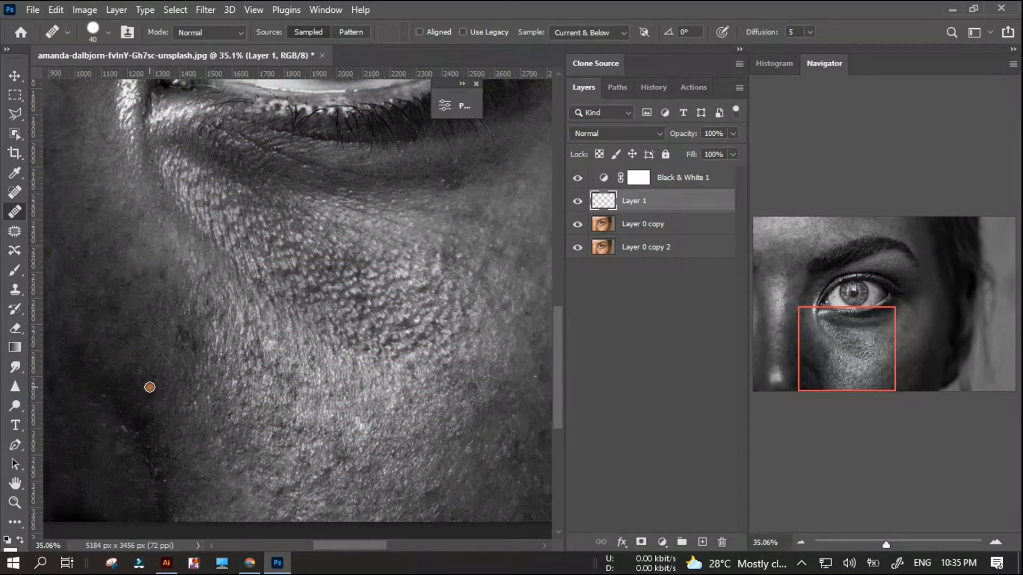
left_click(577, 179)
left_click(577, 179)
Heal a dark pore in the middle of the textured under-eye skin with the Healing Brush and compare the spot in colour.
scroll(354, 279, "up", 3)
left_click(14, 192)
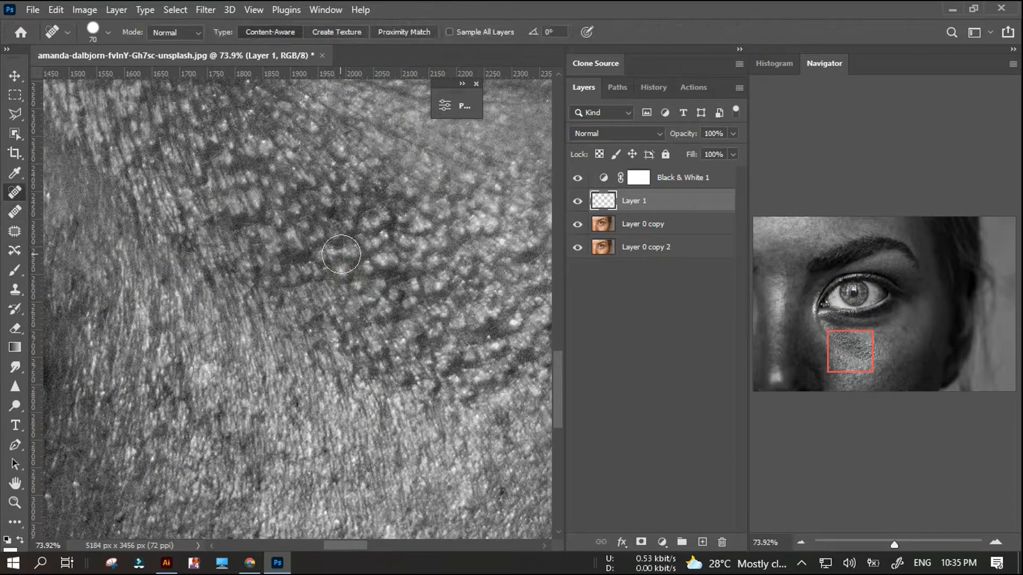
key("shift+j")
left_click(577, 177)
left_click(577, 178)
scroll(351, 277, "up", 1)
left_click(352, 267, "alt")
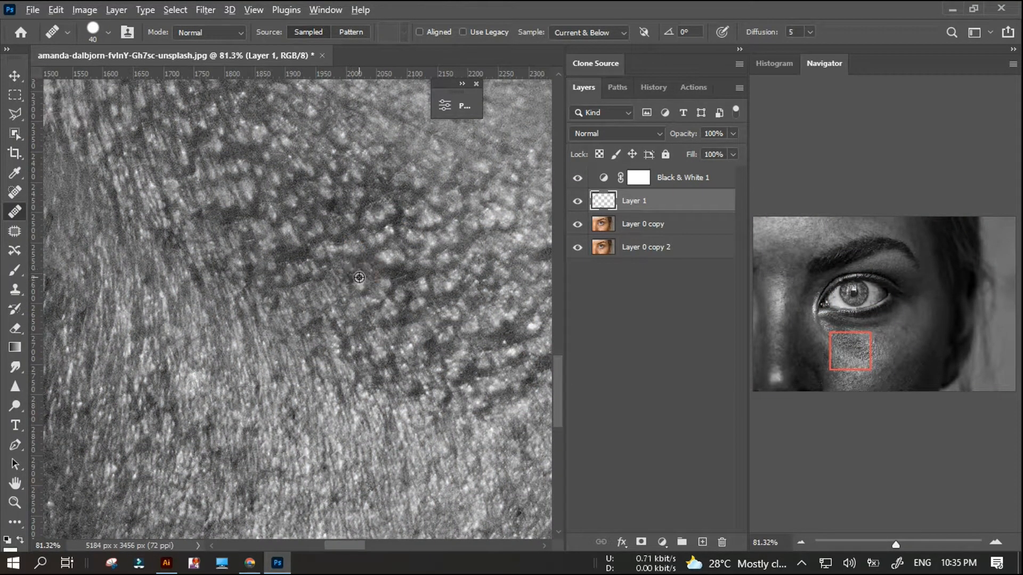
left_click(577, 178)
left_click(577, 178)
Hide the Black & White 1 adjustment layer and delete it together with its mask.
scroll(330, 442, "down", 5)
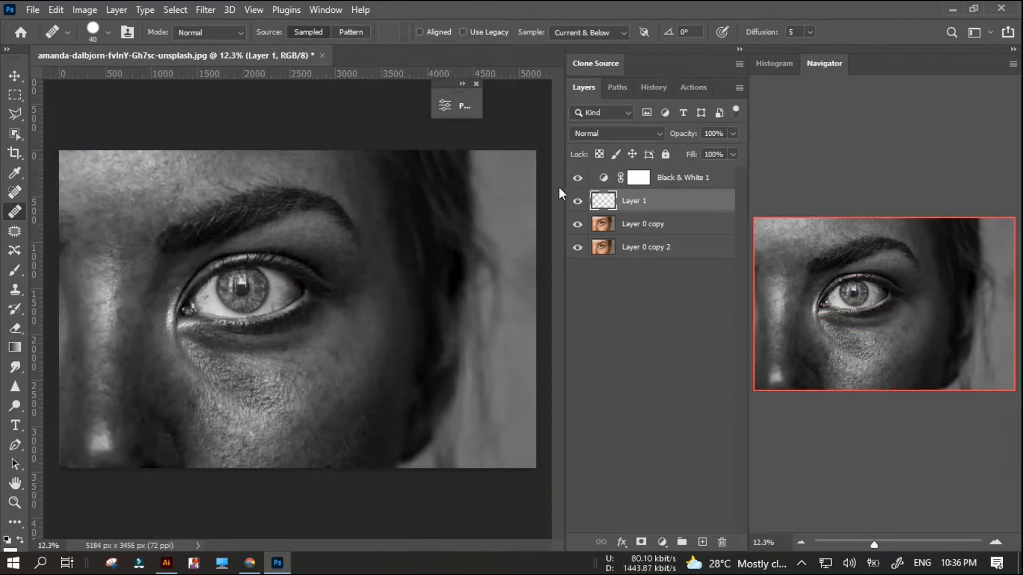
left_click(577, 178)
left_click(687, 181)
key("v")
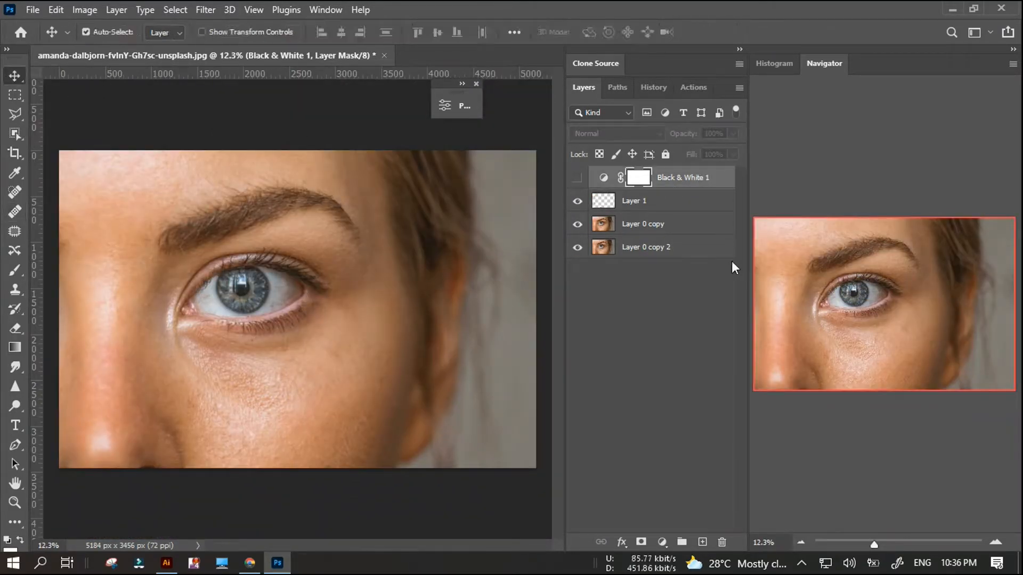
key("Delete")
key("Delete")
Set the Spot Healing Brush to size 25 and make Layer 0 copy active, undoing a trial dab on the under-eye skin.
scroll(118, 374, "up", 5)
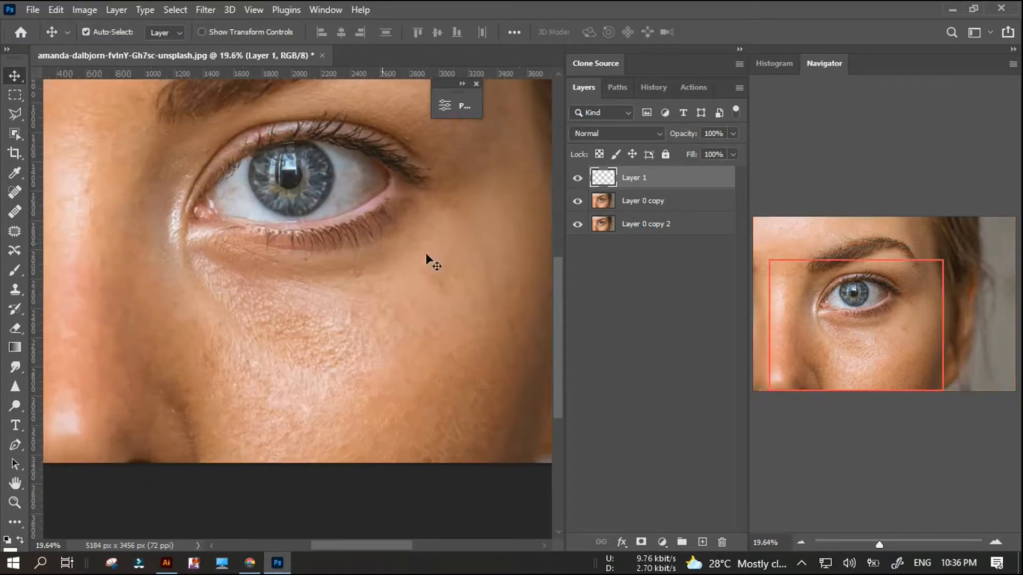
left_click(15, 212)
scroll(250, 306, "up", 1)
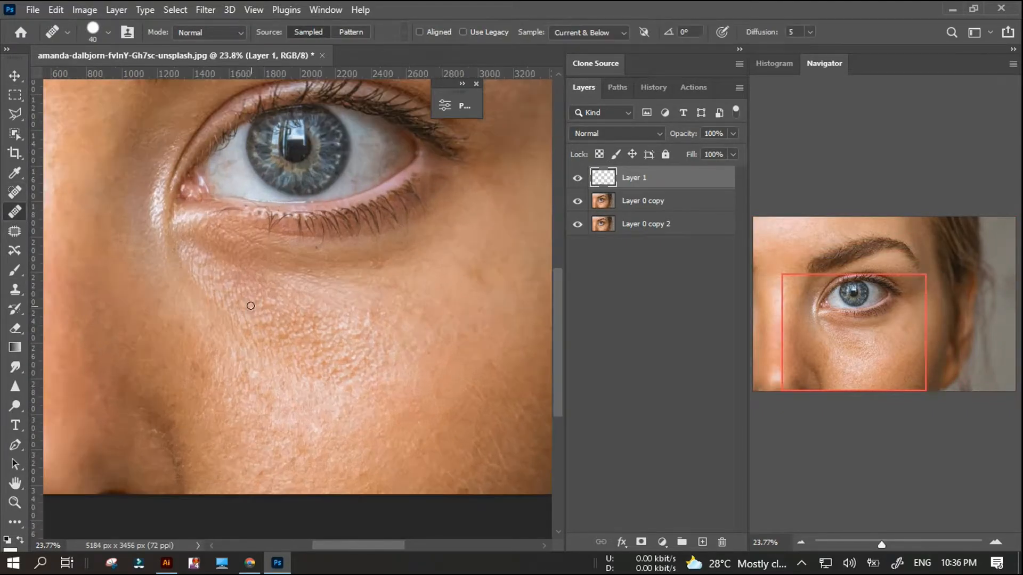
scroll(251, 318, "up", 1)
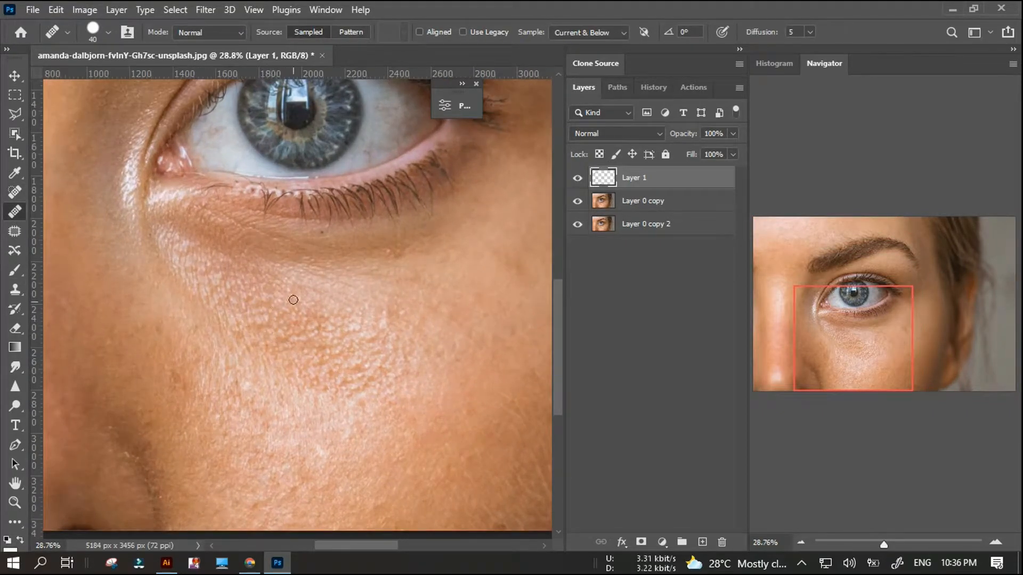
scroll(280, 299, "up", 2)
scroll(333, 350, "up", 2)
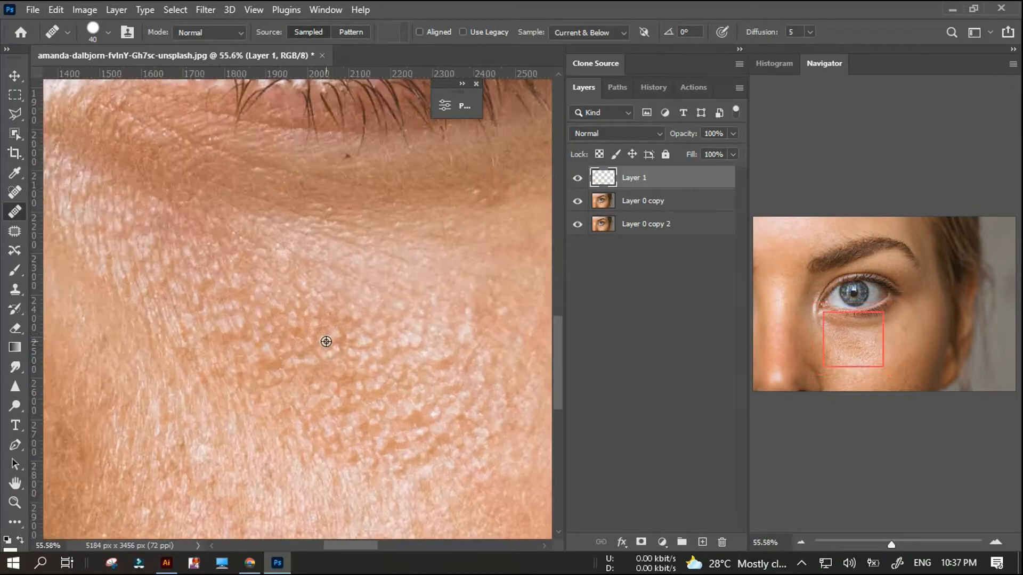
left_click(16, 195)
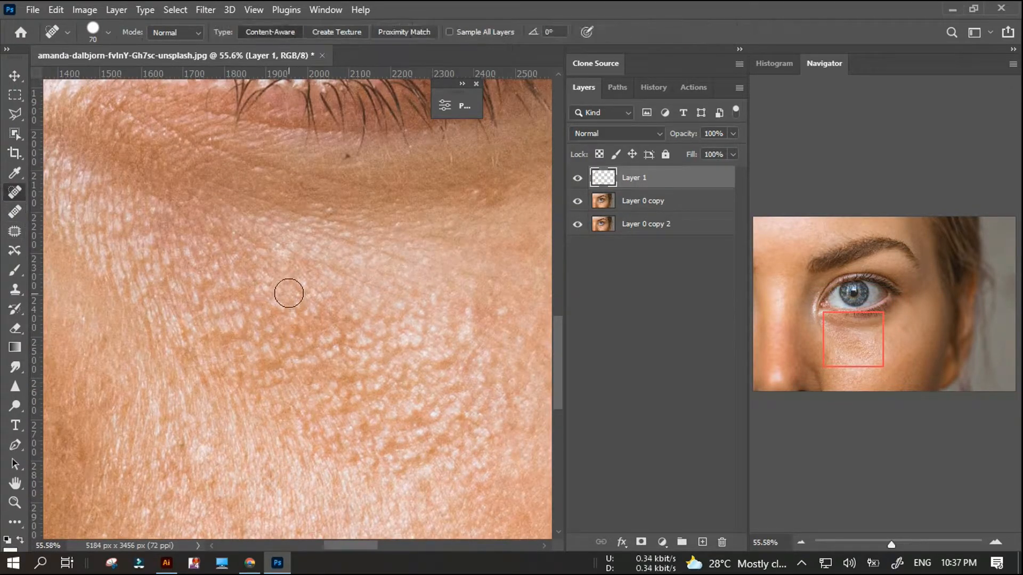
left_click(296, 317)
key("ctrl+z")
key("bracketleft")
key("bracketleft")
key("bracketleft")
key("bracketleft")
key("bracketleft")
key("bracketleft")
key("bracketleft")
key("bracketleft")
key("bracketleft")
key("alt+bracketleft")
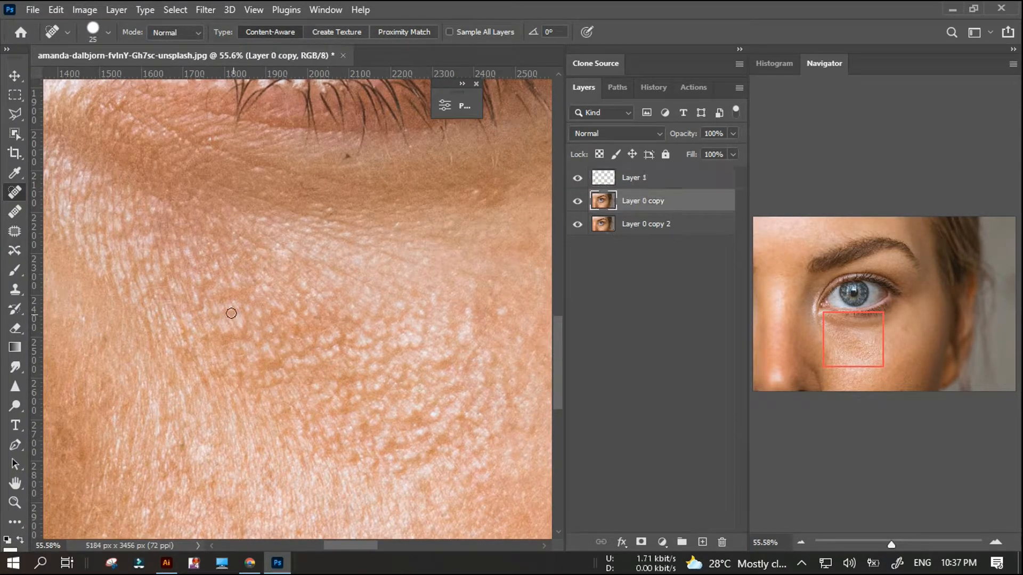
Spot-heal the uneven bumps in the inner half of the textured under-eye skin on Layer 0 copy.
left_click_drag(198, 292, 197, 299)
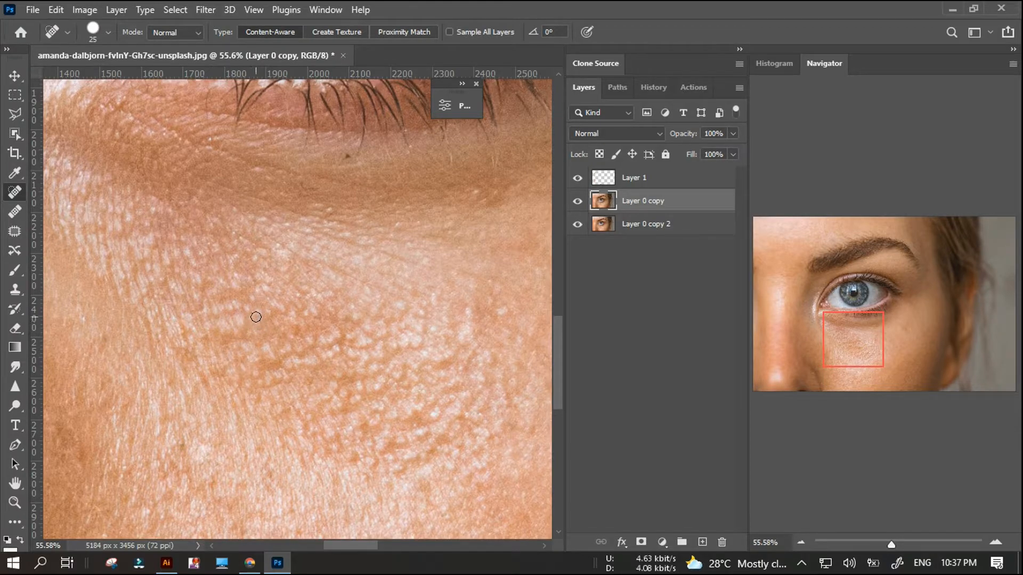
left_click(160, 279)
left_click(145, 292)
left_click(255, 361)
left_click(258, 322)
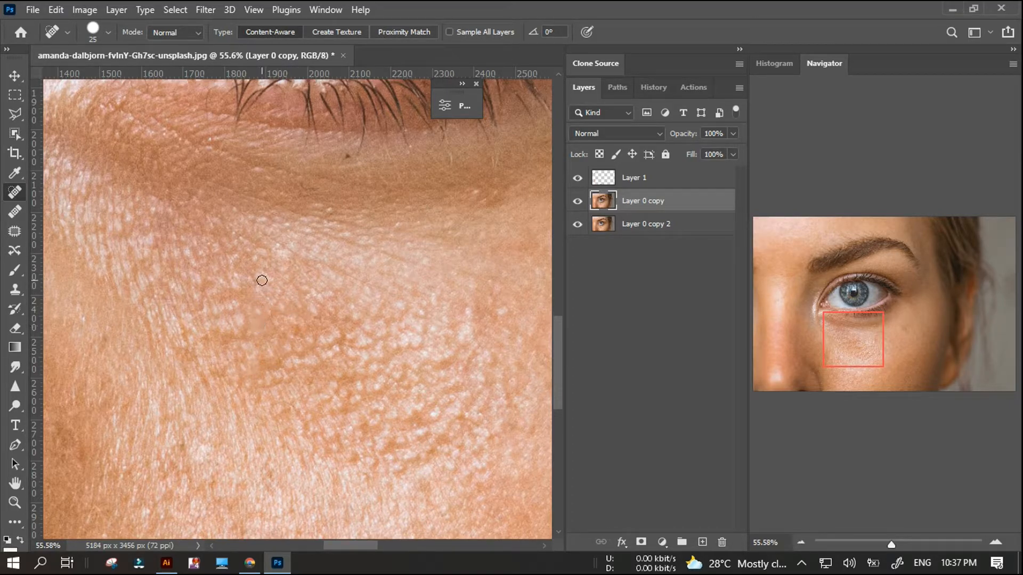
left_click(290, 369)
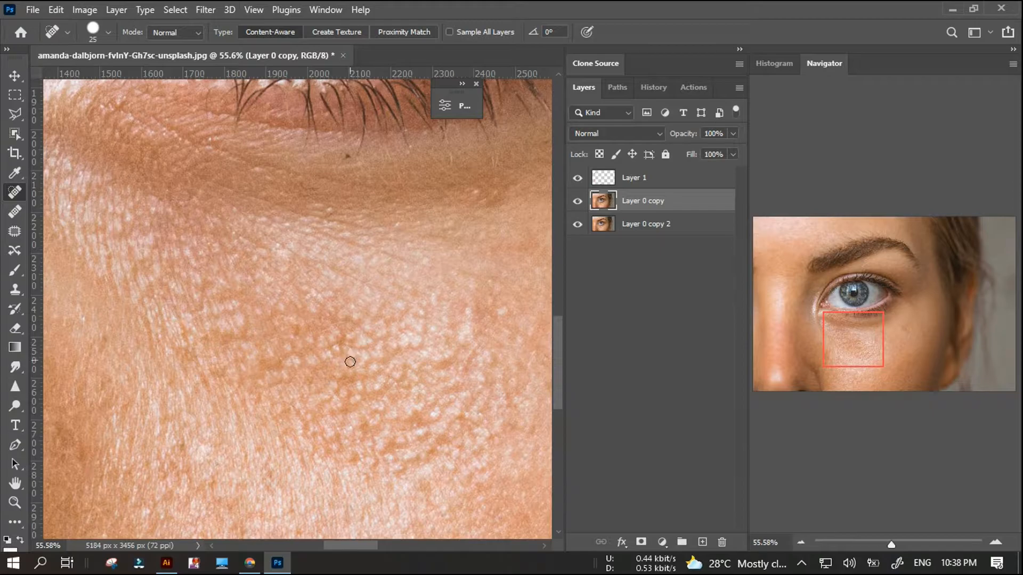
Spot-heal the remaining bumps in the lower middle of the textured under-eye skin on Layer 0 copy.
scroll(350, 357, "down", 1)
left_click(305, 369)
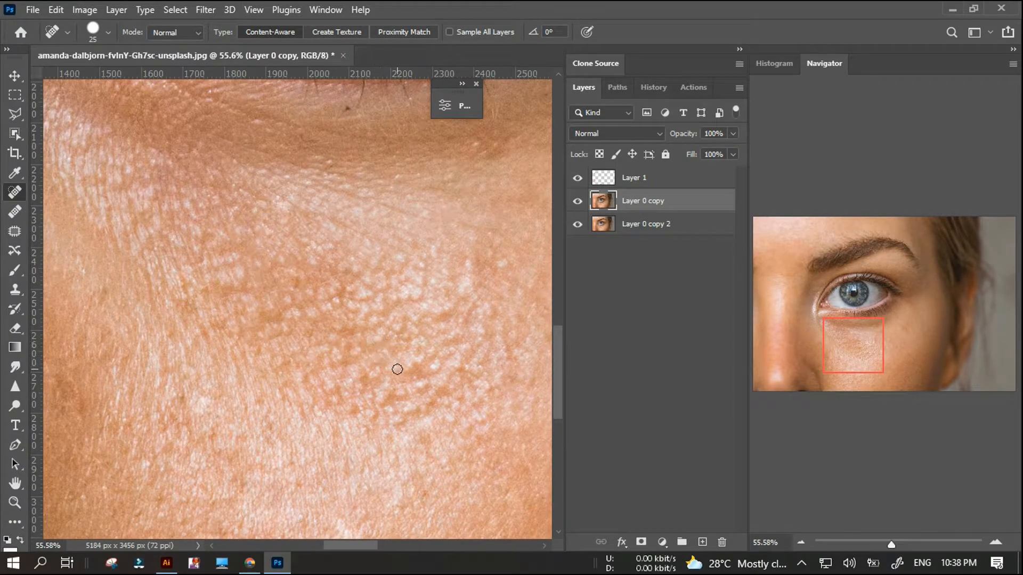
left_click(411, 398)
scroll(361, 373, "down", 5)
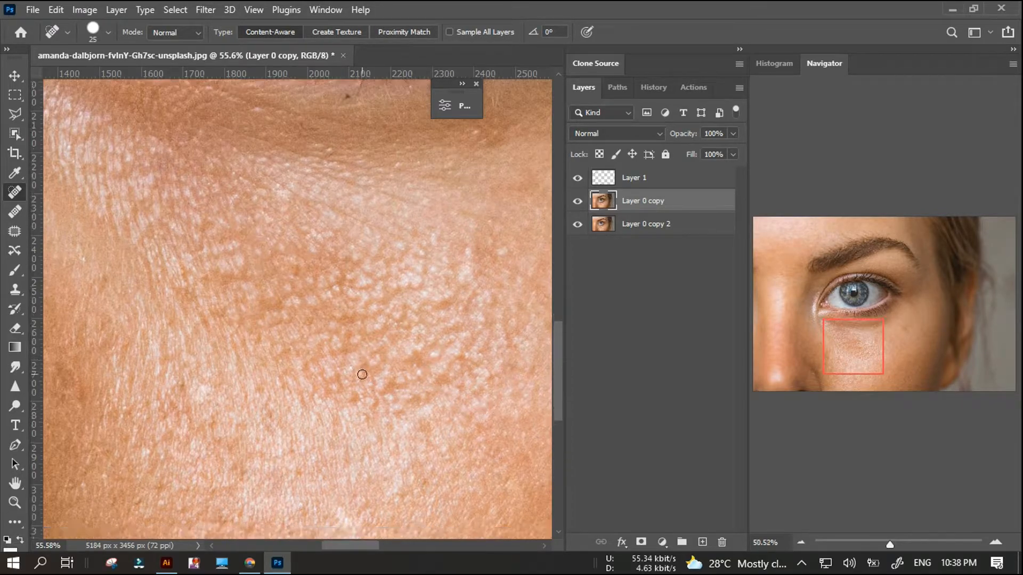
scroll(420, 325, "up", 4)
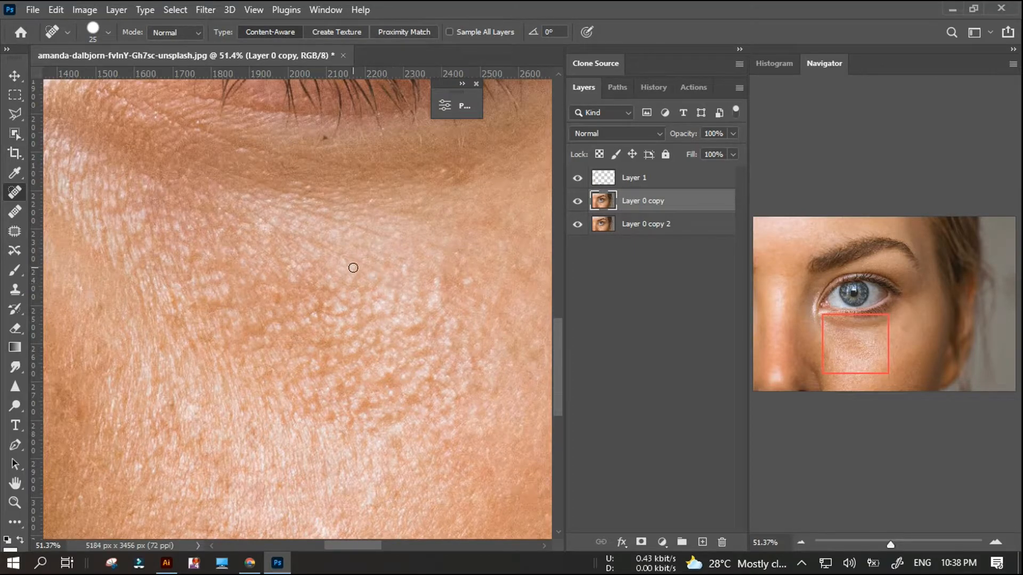
Stamp all visible layers into a new layer above Layer 1 and convert it to a smart object.
scroll(306, 339, "down", 9)
scroll(247, 340, "up", 1)
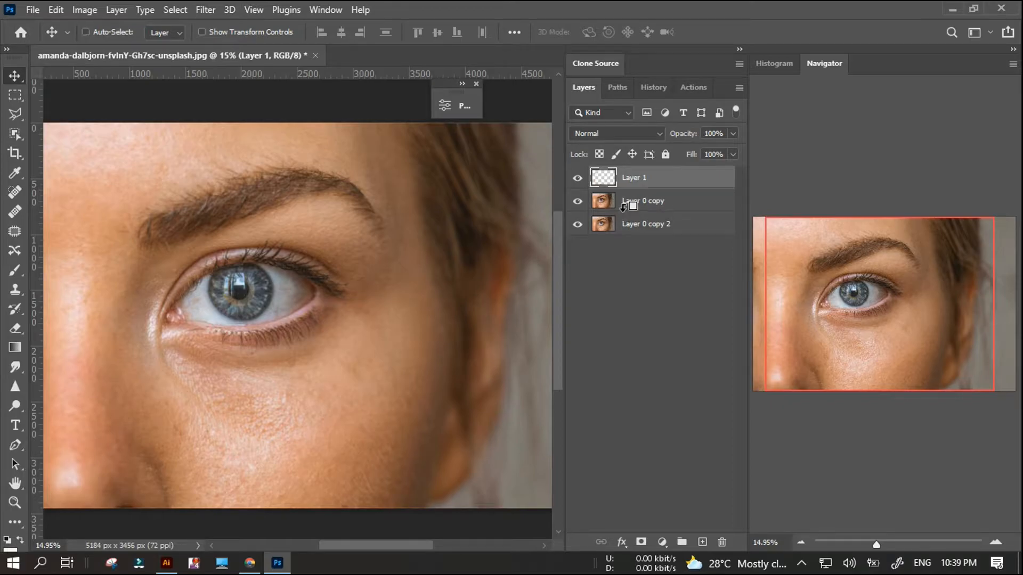
key("ctrl+shift+alt+e")
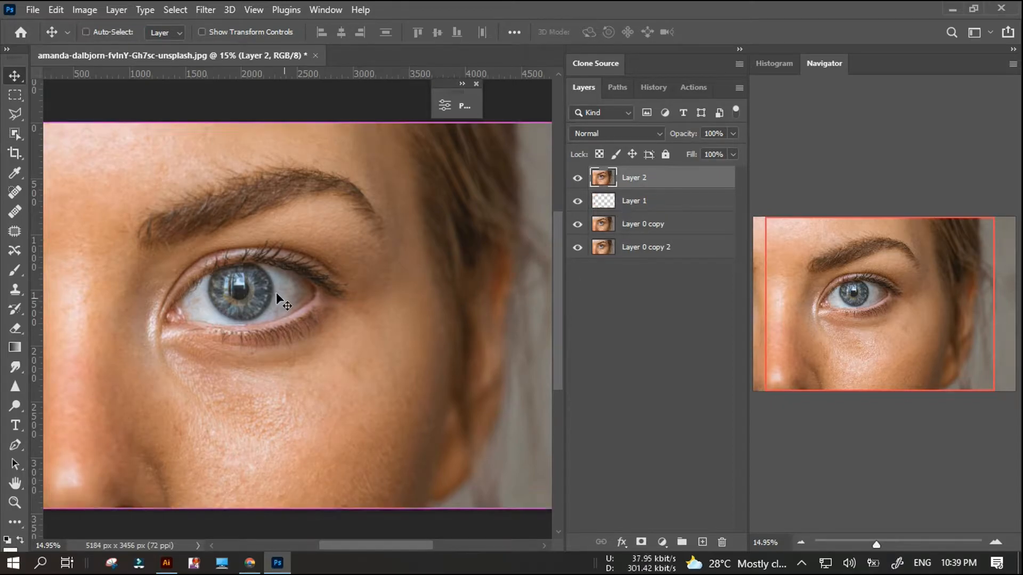
scroll(257, 326, "up", 1)
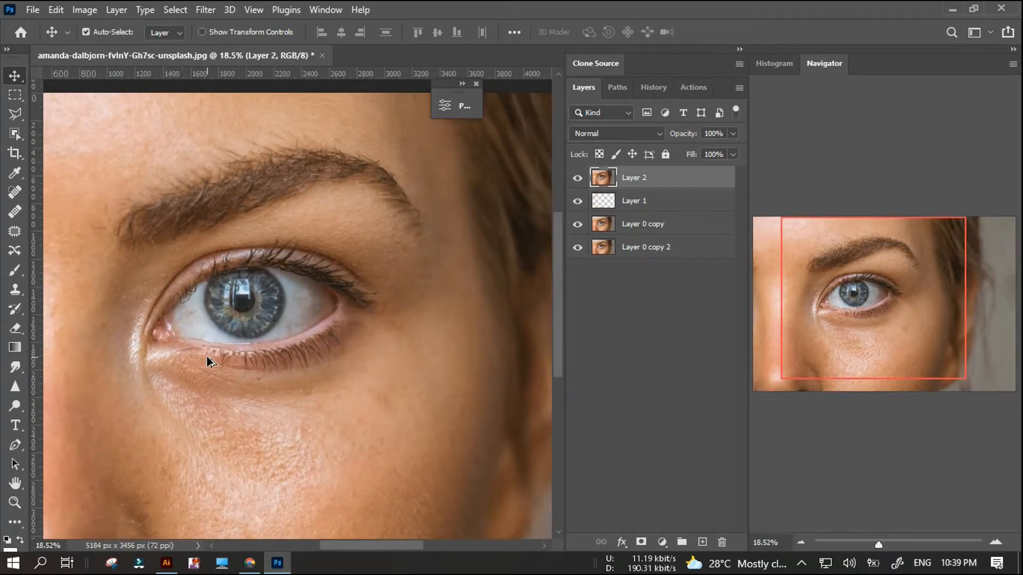
scroll(207, 357, "up", 2)
scroll(206, 357, "down", 5)
right_click(684, 178)
left_click(732, 203)
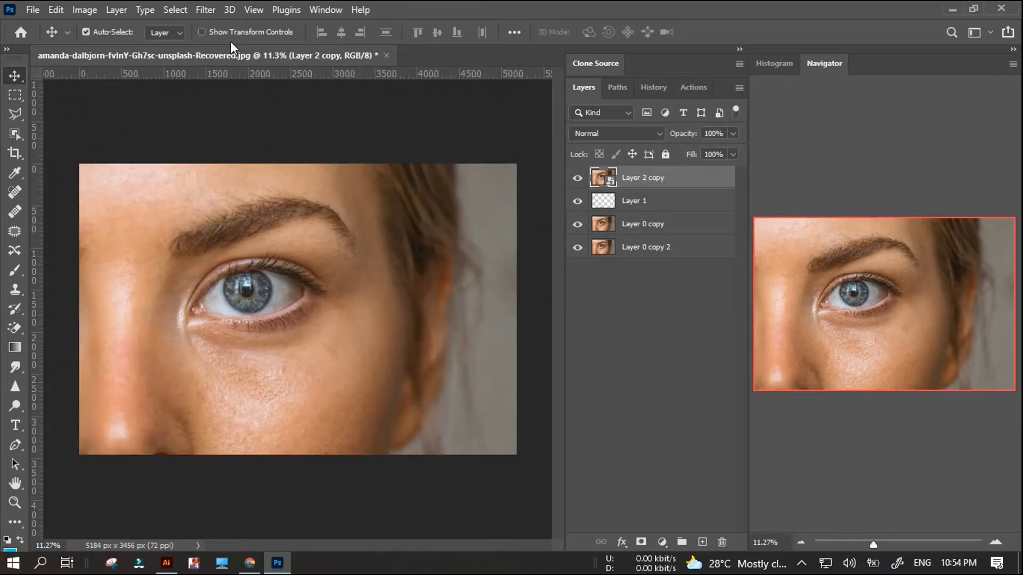
Open the Camera Raw Filter for Layer 2 copy and set both Noise Reduction and Color Noise Reduction to 100 in the Detail settings.
left_click(206, 10)
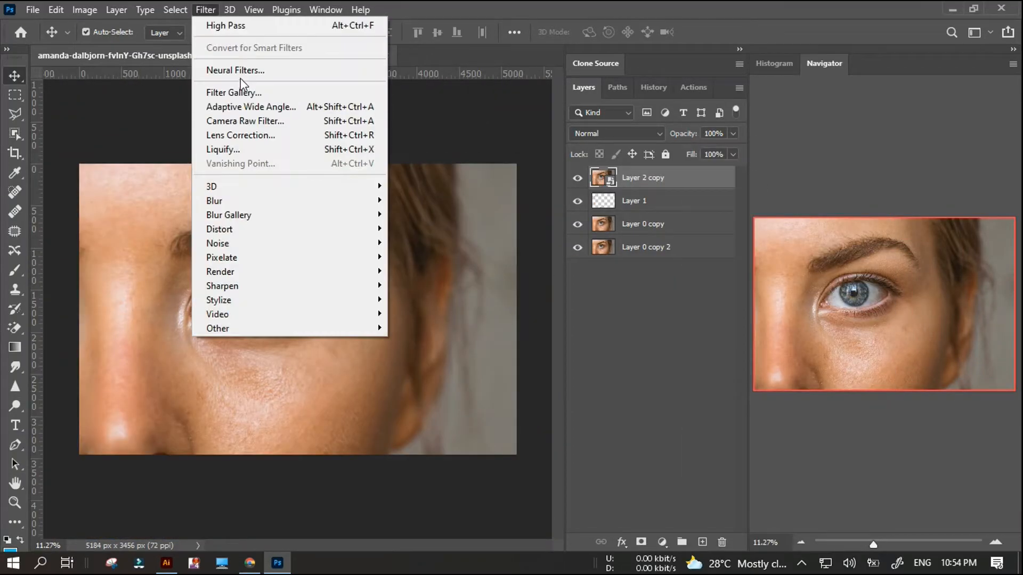
left_click(237, 122)
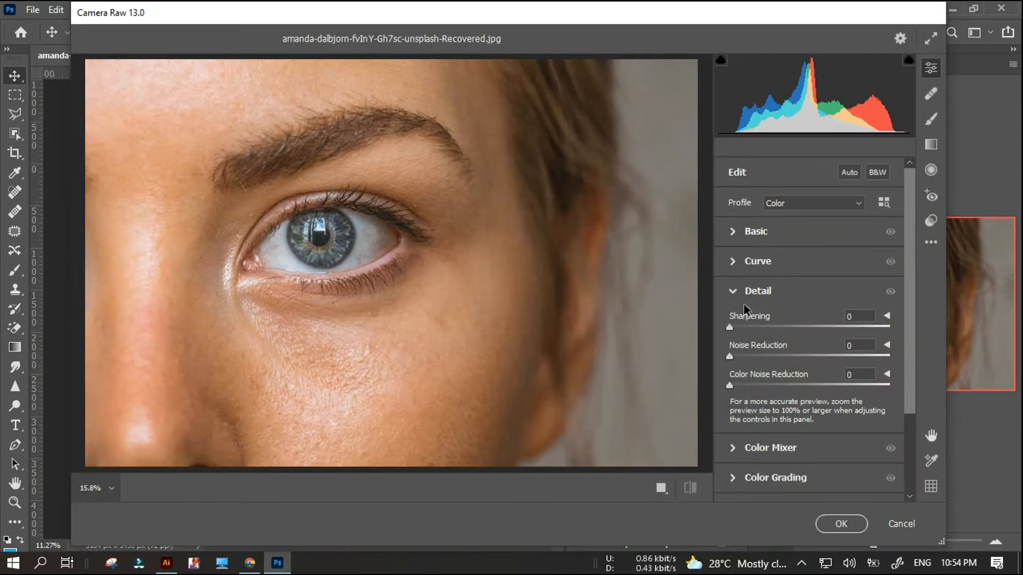
left_click(762, 293)
left_click(764, 294)
left_click_drag(731, 357, 992, 363)
left_click_drag(731, 385, 979, 420)
left_click_drag(220, 344, 1021, 504)
left_click(890, 359)
left_click(890, 386)
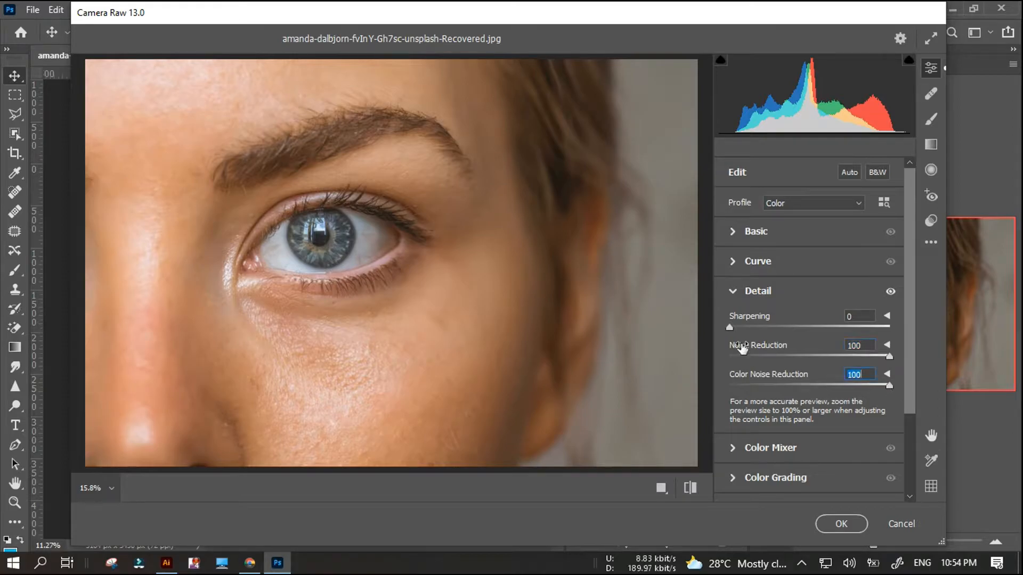
scroll(743, 349, "down", 3)
left_click(689, 494)
left_click(689, 494)
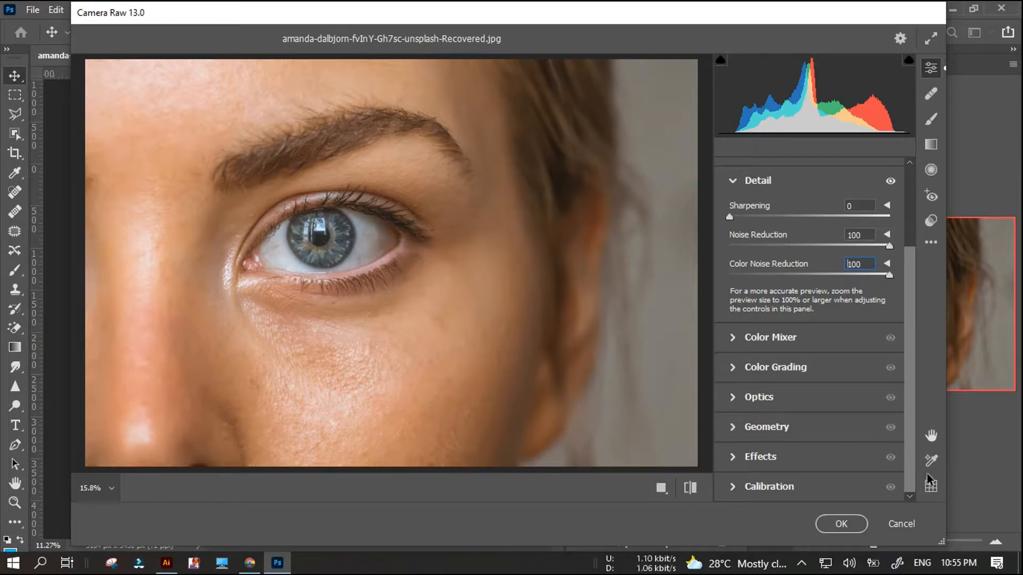
left_click(931, 245)
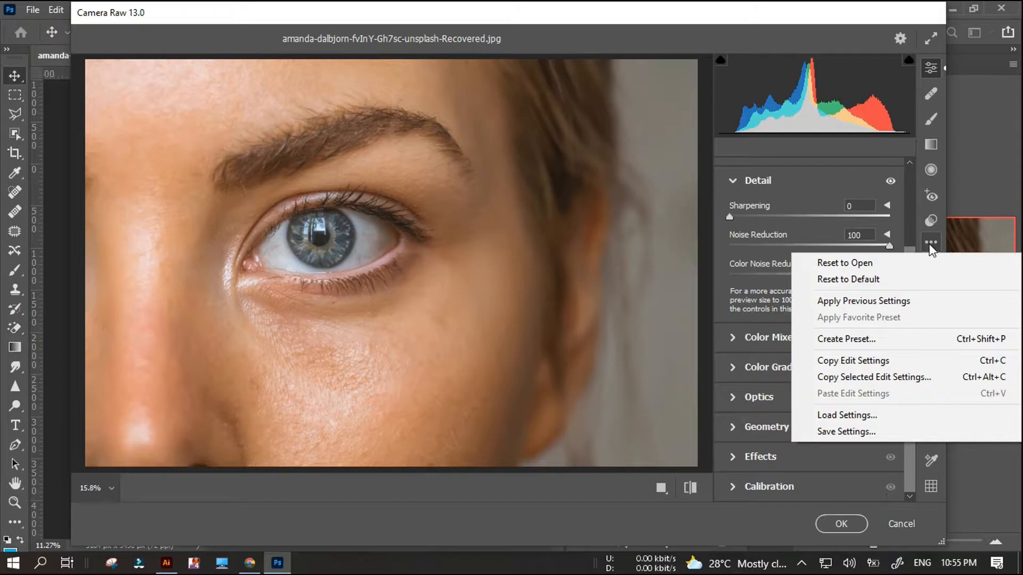
left_click(901, 39)
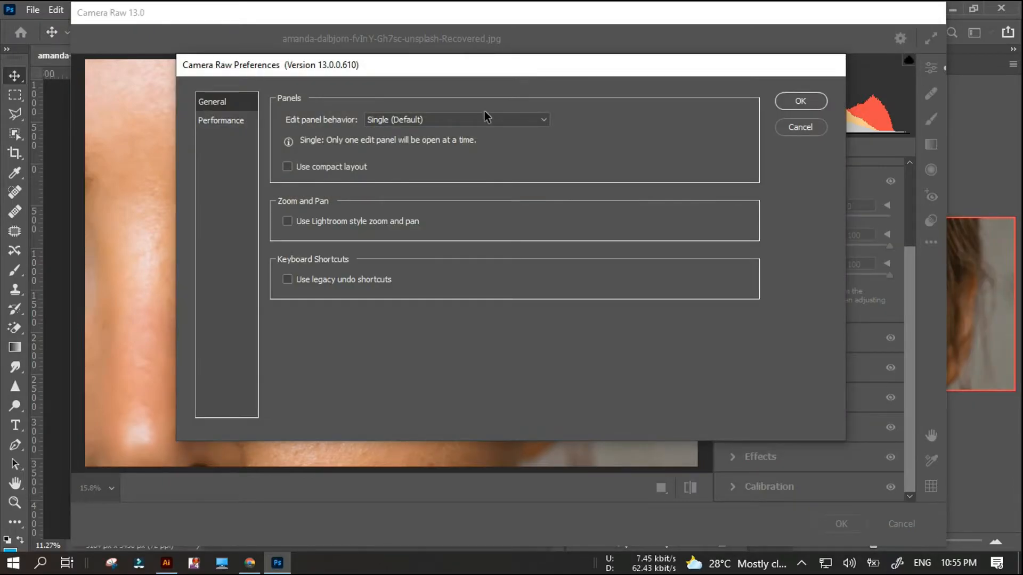
left_click(231, 123)
left_click(799, 125)
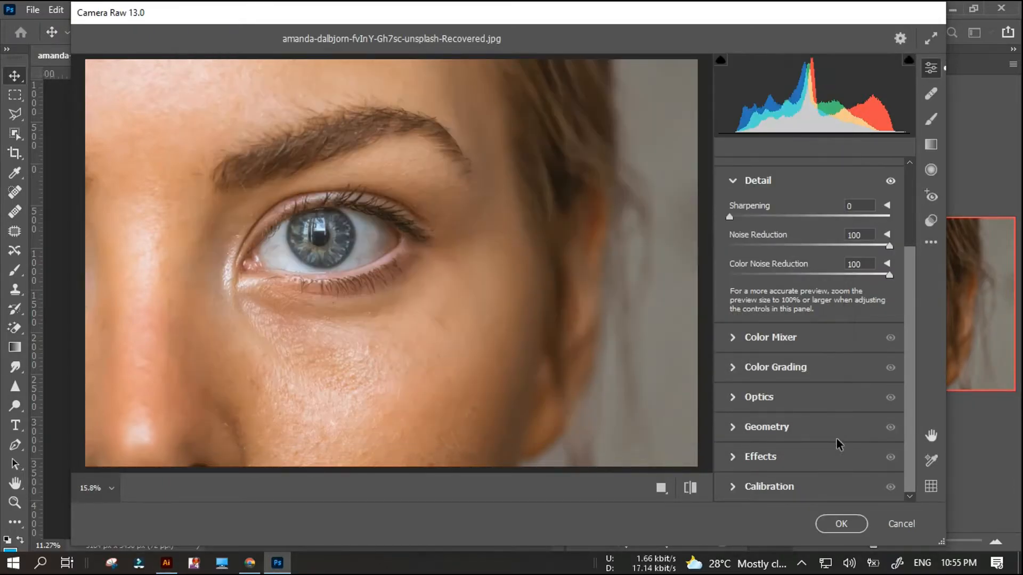
left_click(902, 524)
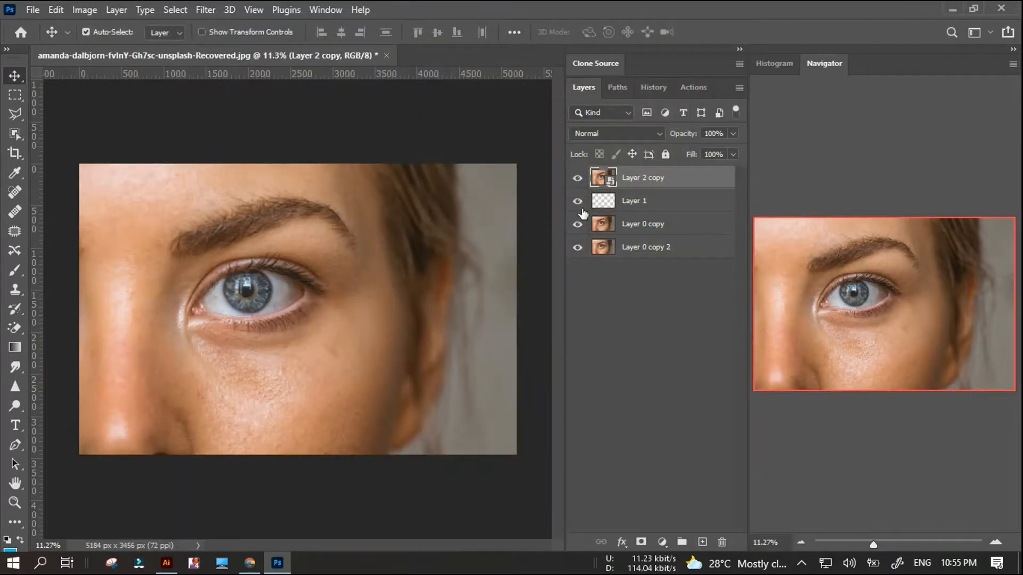
Add a white layer mask to Layer 2 copy and apply the Camera Raw Filter with Noise Reduction and Color Noise Reduction at 100.
left_click(641, 542)
left_click(203, 11)
left_click(231, 27)
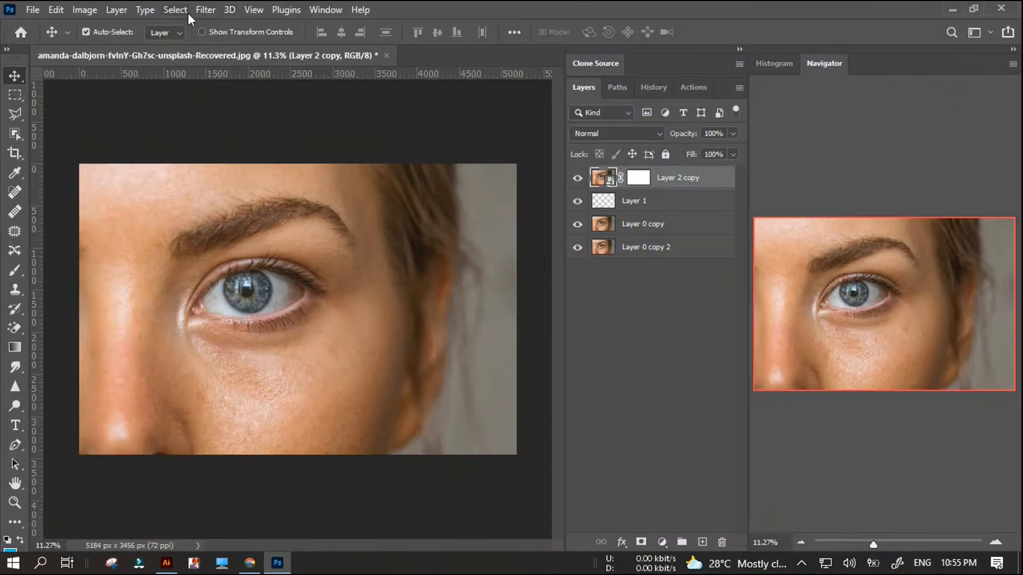
left_click(205, 10)
left_click(252, 150)
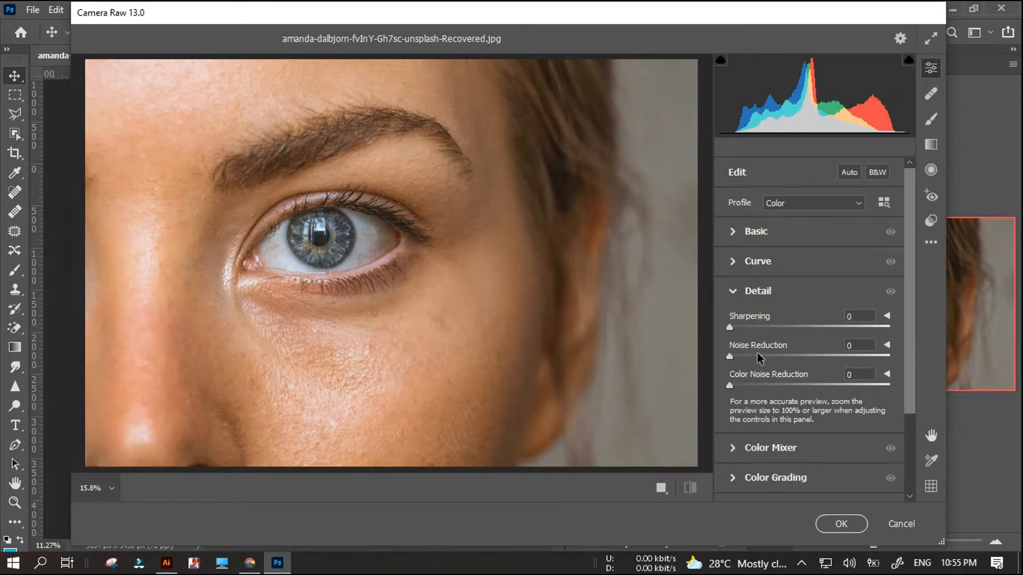
left_click_drag(759, 357, 890, 357)
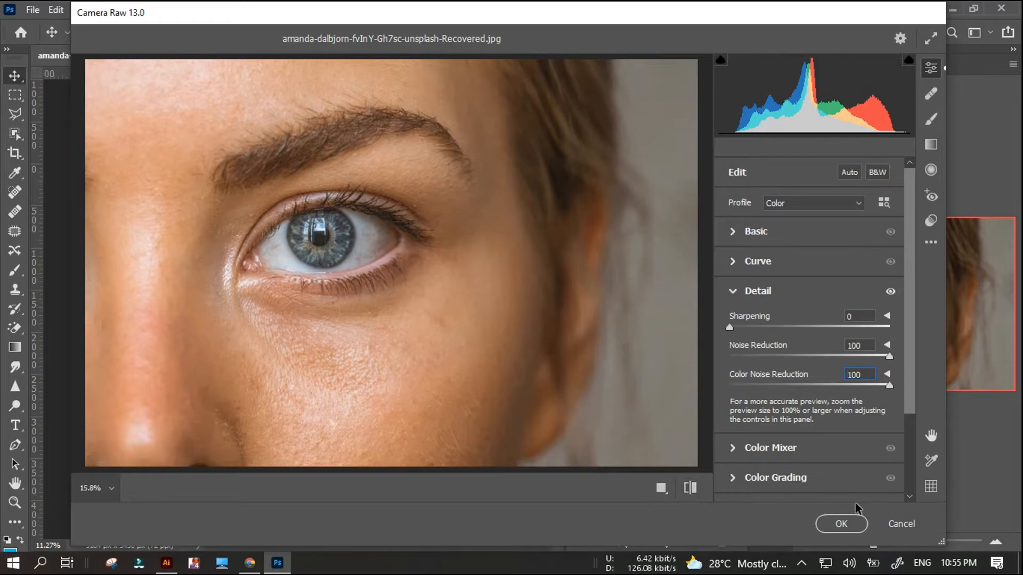
left_click(841, 524)
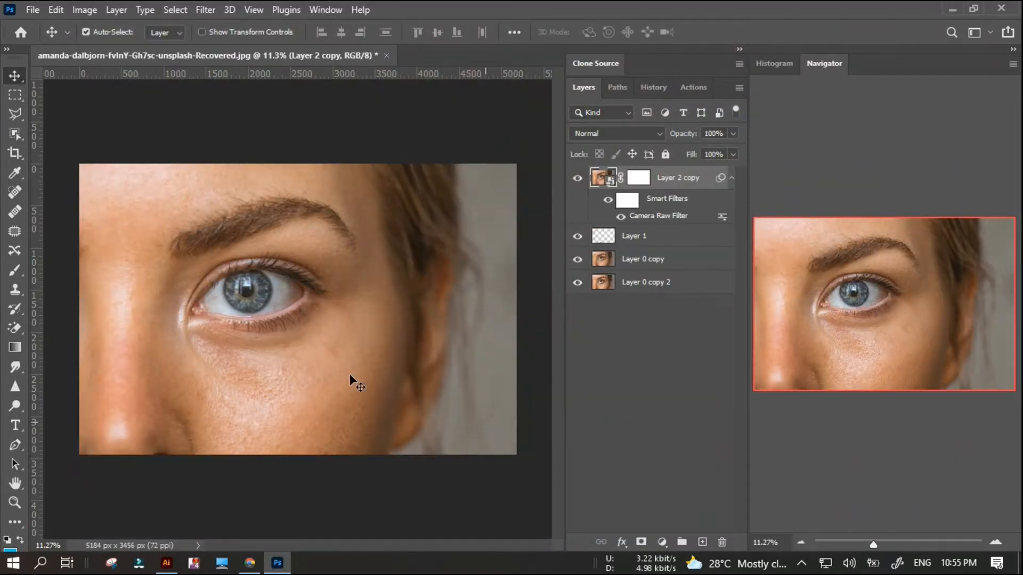
Paint black over the eye on the Layer 2 copy mask with a soft 600 px brush at 100% opacity.
scroll(235, 299, "up", 3)
scroll(267, 315, "up", 2)
scroll(240, 298, "down", 3)
scroll(205, 272, "up", 4)
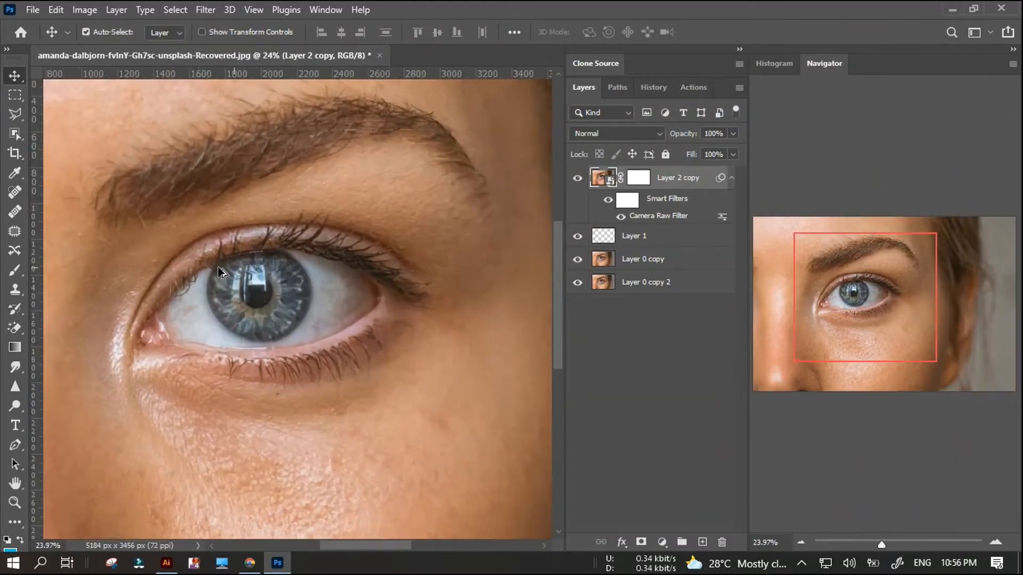
left_click(637, 179)
key("b")
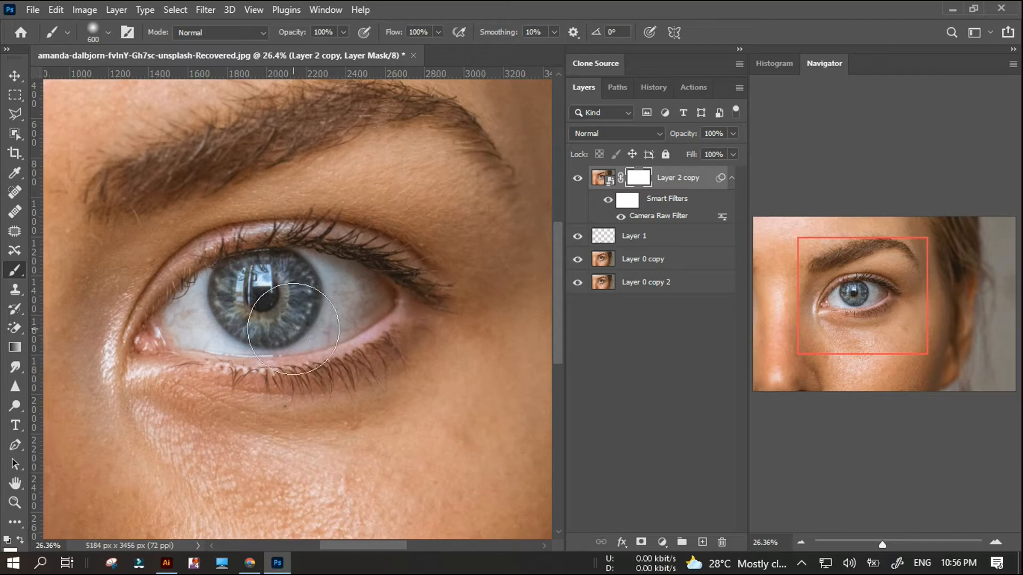
left_click(347, 294)
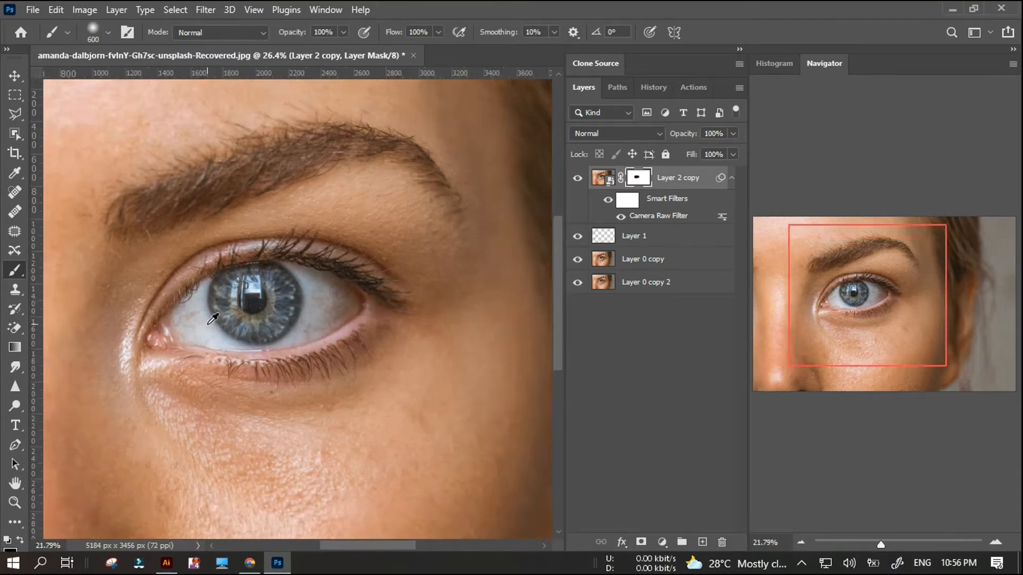
Extend the black painting on the layer mask across the rest of the eye, including its inner corner and lashes.
scroll(206, 317, "up", 2)
scroll(325, 357, "up", 3)
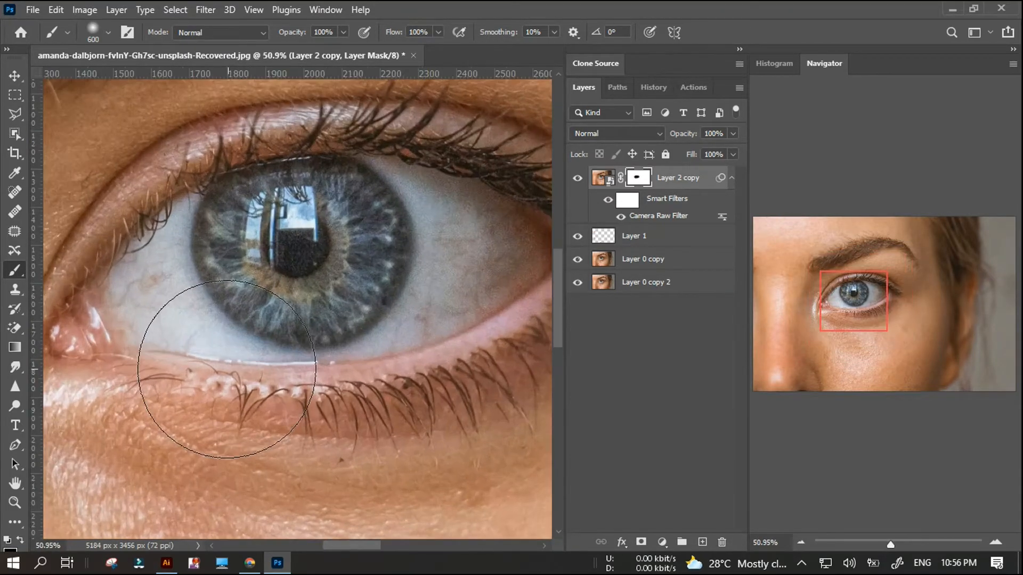
left_click(107, 34)
left_click(107, 34)
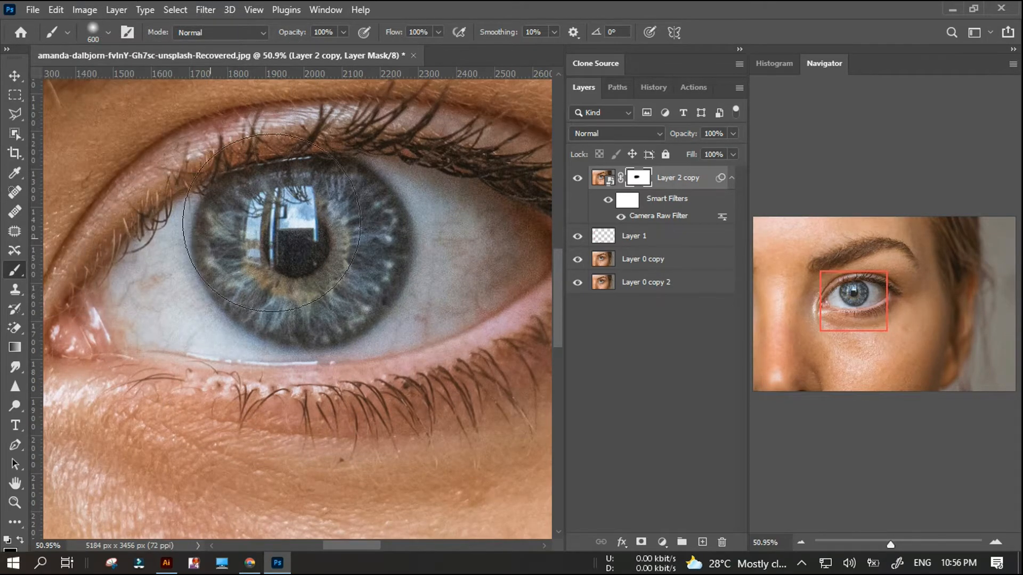
scroll(229, 285, "left", 3)
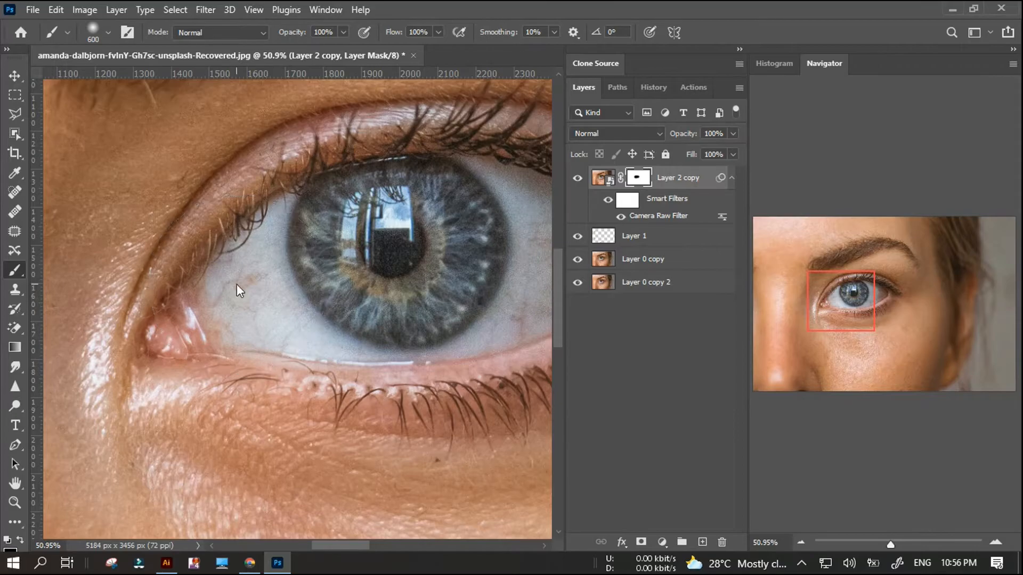
key("x")
mouse_move(291, 256)
left_mouse_down()
mouse_move(239, 296)
mouse_move(324, 246)
left_mouse_up()
scroll(322, 247, "down", 5)
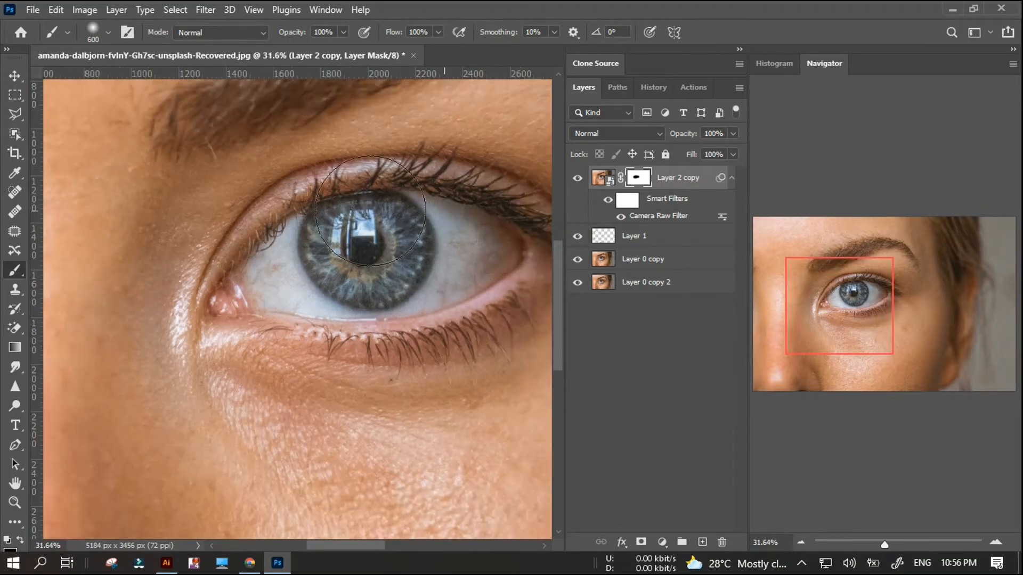
scroll(309, 266, "right", 3)
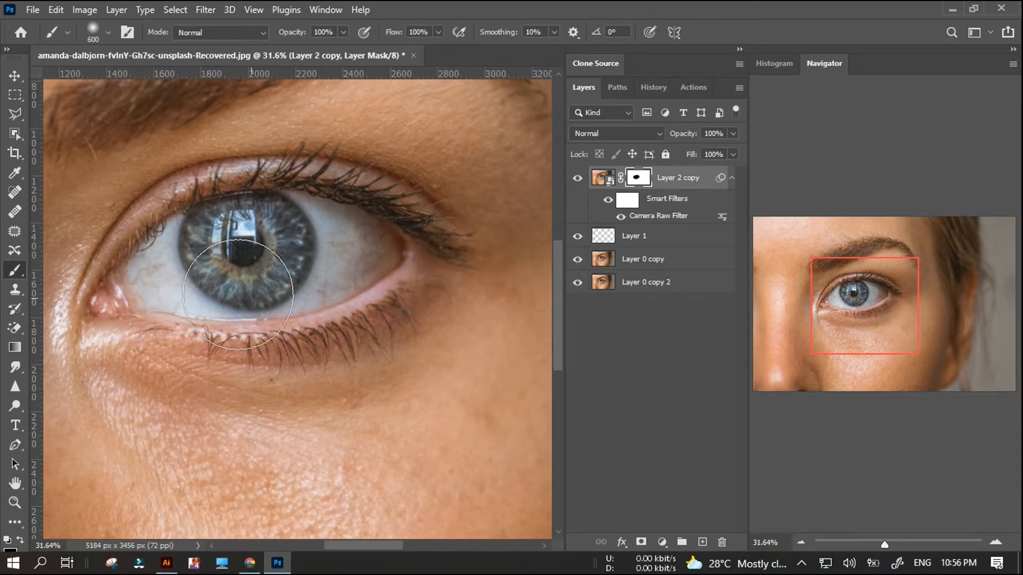
Reduce the brush to 300 px and paint the whole eyebrow black on the Layer 2 copy mask.
scroll(213, 213, "down", 3)
key("bracketleft")
key("bracketleft")
key("bracketleft")
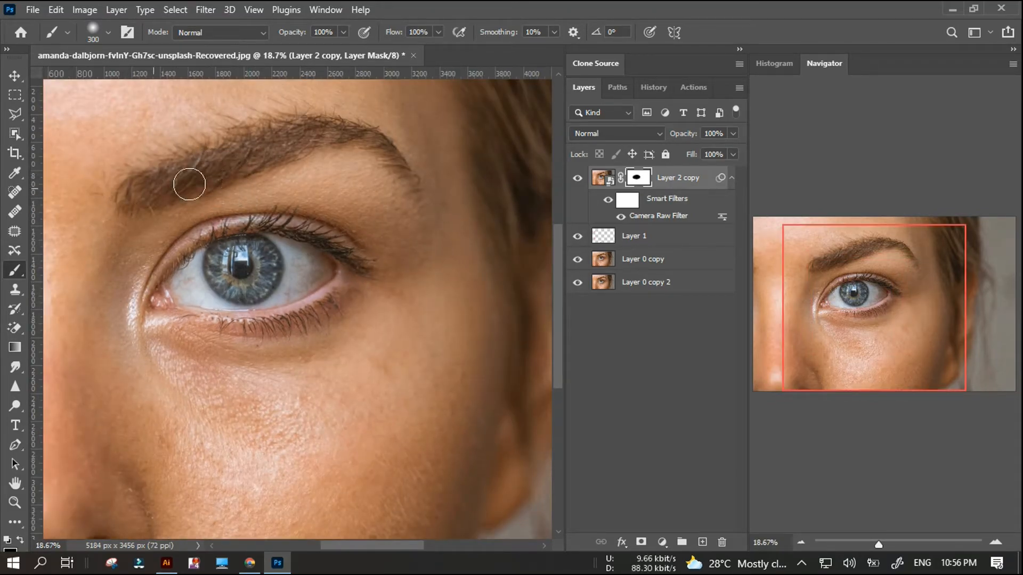
left_click(100, 33)
left_click(107, 113)
mouse_move(253, 165)
left_mouse_down()
mouse_move(156, 190)
mouse_move(218, 176)
mouse_move(274, 145)
mouse_move(395, 149)
mouse_move(98, 107)
mouse_move(379, 142)
mouse_move(409, 182)
left_mouse_up()
left_click(102, 36)
left_click(96, 113)
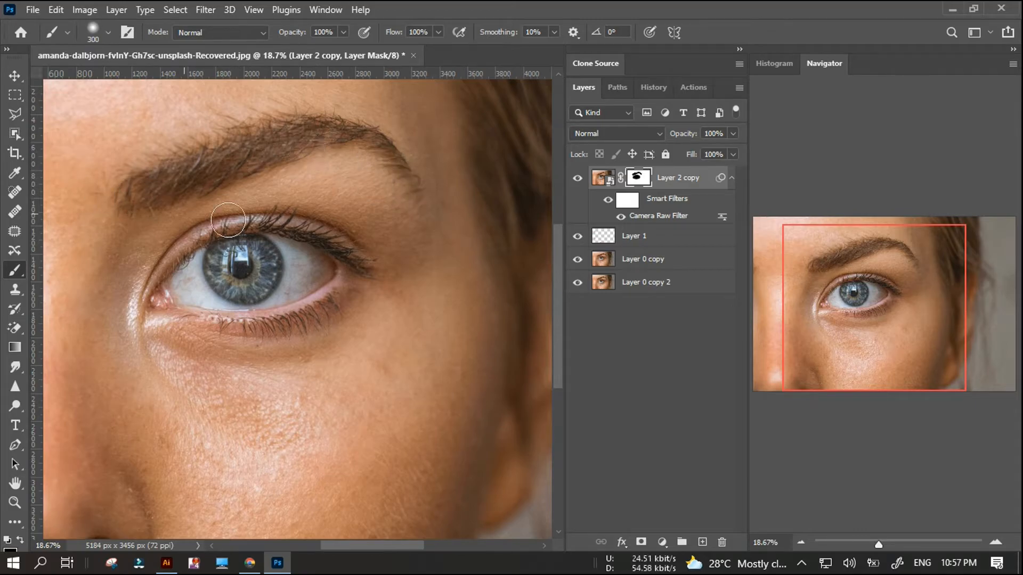
Check the masked smoothing across the whole photo by hiding and showing Layer 2 copy.
scroll(267, 220, "down", 1)
scroll(171, 297, "down", 3)
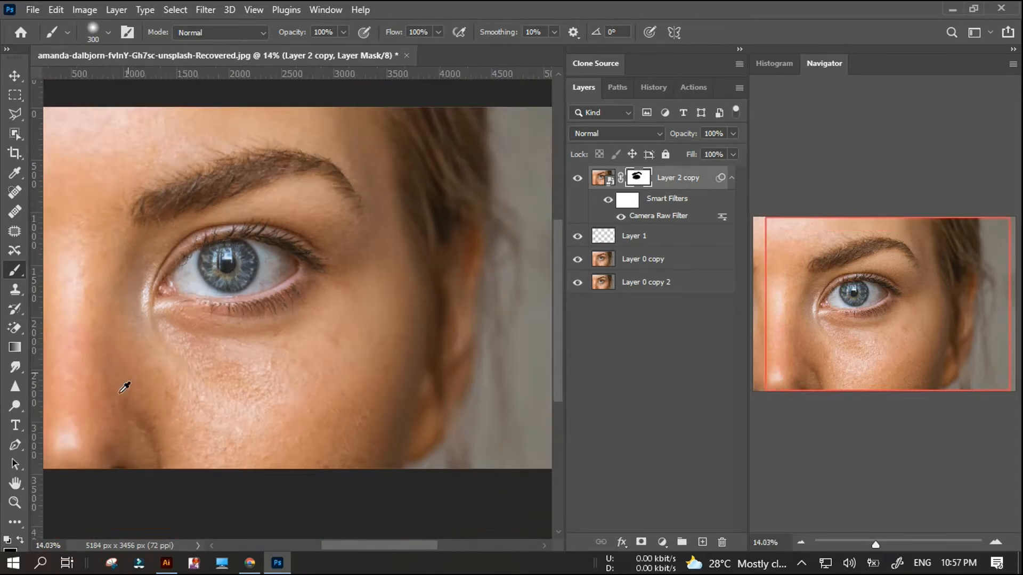
scroll(193, 317, "up", 2)
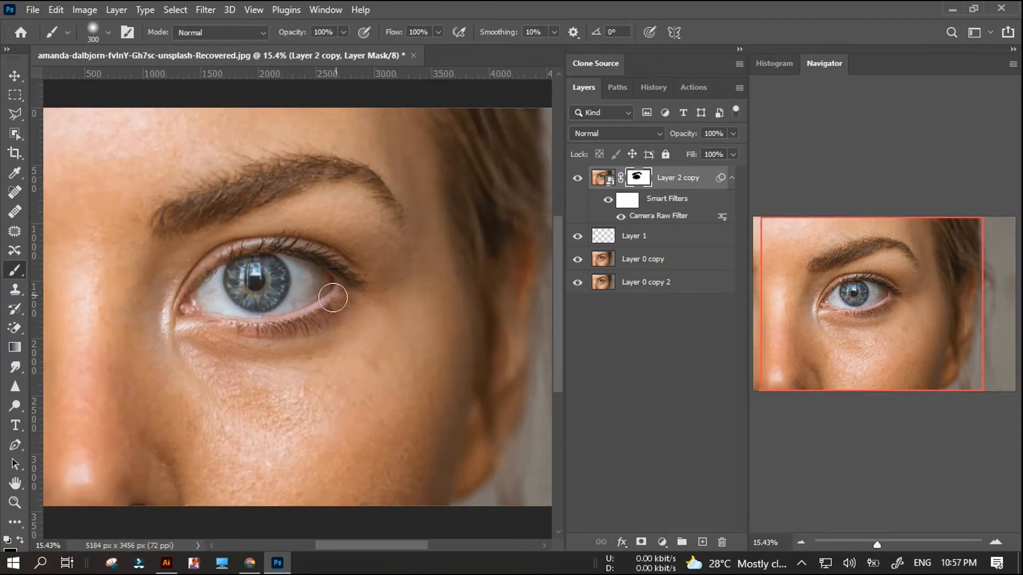
scroll(347, 278, "down", 3)
scroll(192, 417, "up", 3)
scroll(187, 383, "down", 3)
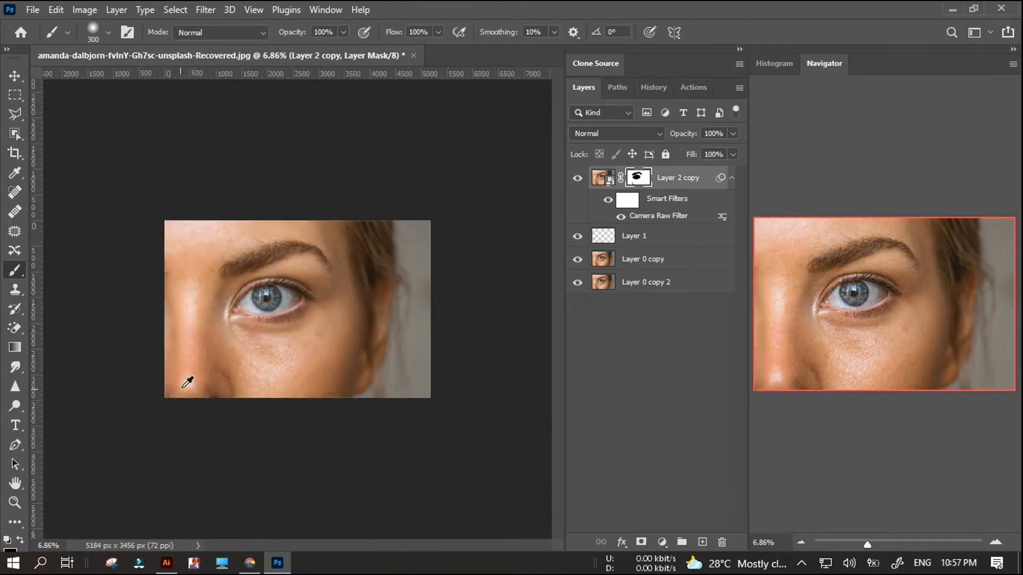
scroll(487, 216, "up", 1)
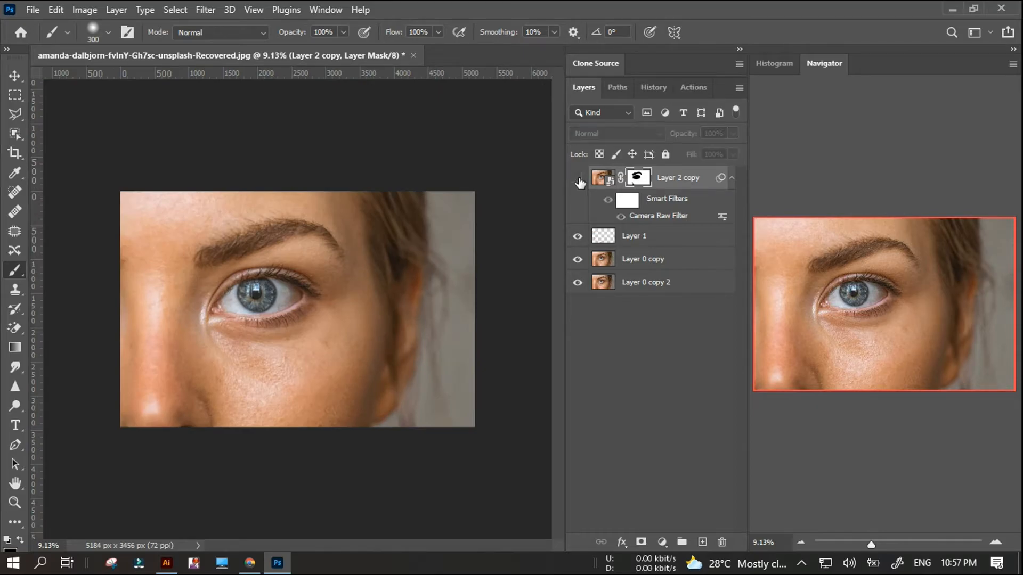
Convert Layer 2 copy with its mask and filter into a smart object, and rasterize it into a plain pixel layer.
right_click(697, 181)
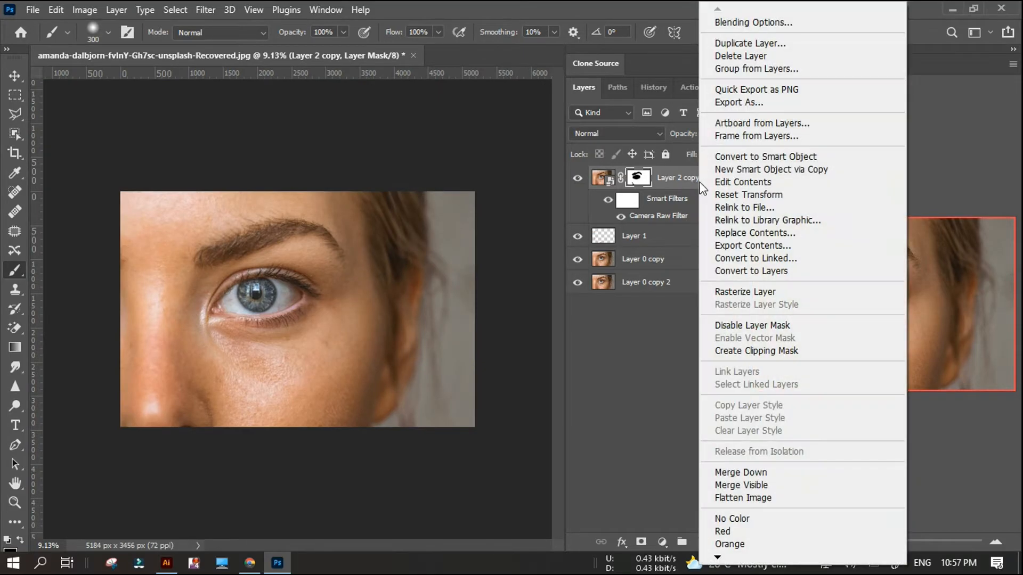
left_click(767, 157)
scroll(372, 221, "up", 2)
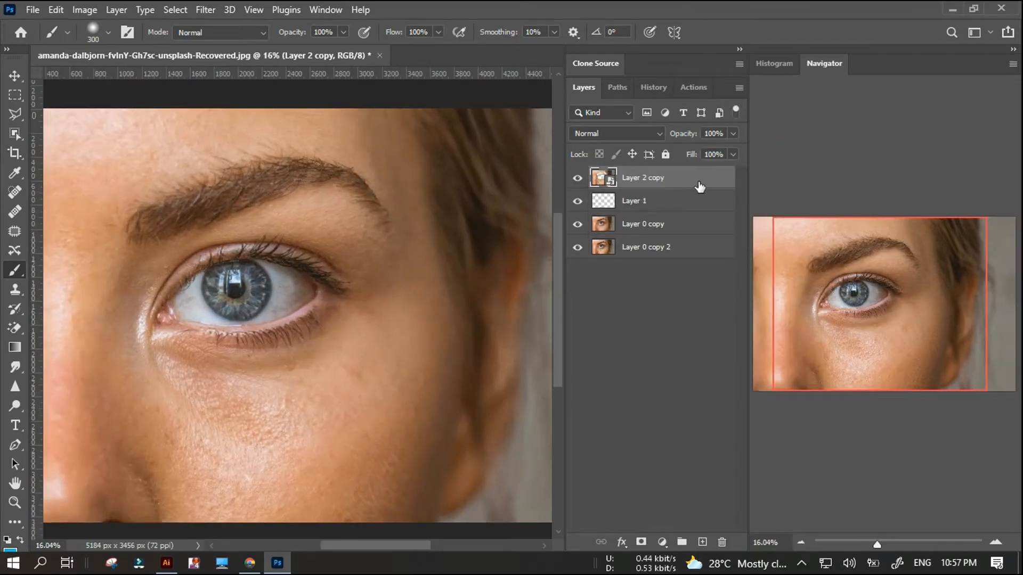
right_click(700, 187)
left_click(741, 290)
Stamp all visible layers into a new layer above Layer 2 copy and convert it to a smart object.
scroll(372, 258, "up", 5)
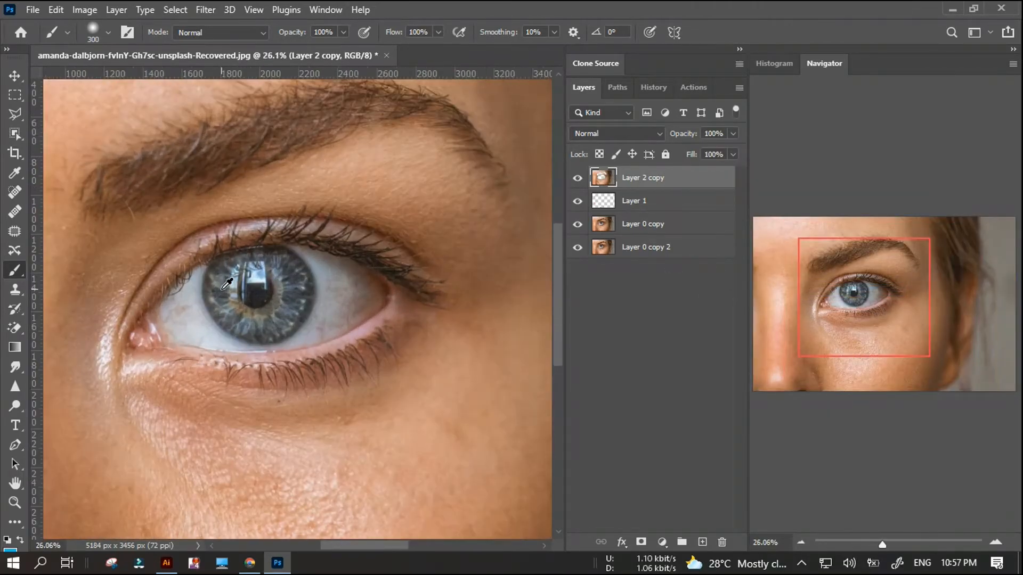
scroll(230, 284, "down", 4)
scroll(200, 280, "up", 2)
scroll(195, 289, "down", 2)
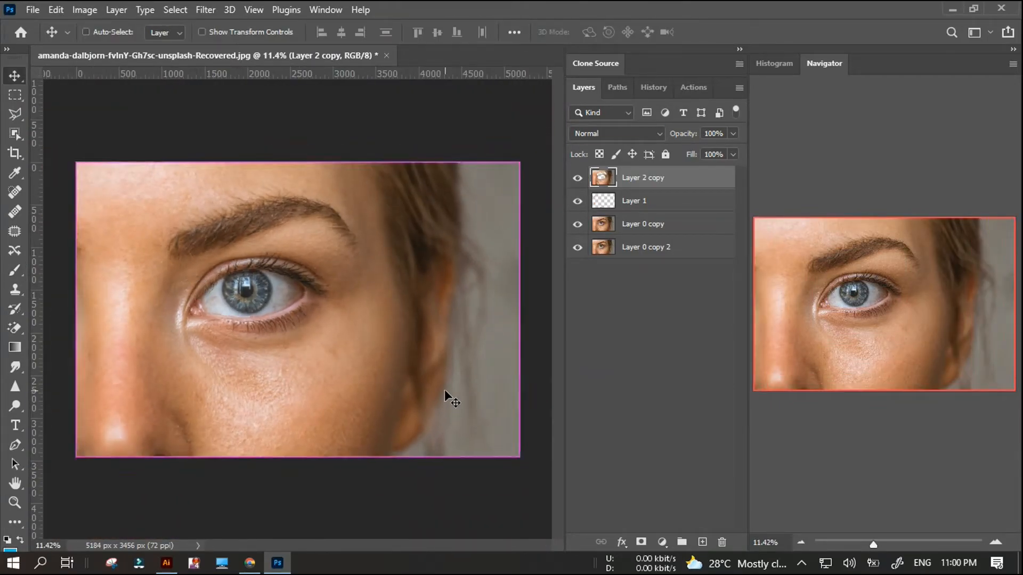
key("ctrl+shift+alt+e")
right_click(665, 185)
left_click(715, 206)
Apply the Invert adjustment to the new top smart object, Layer 2.
left_click(85, 11)
mouse_move(106, 48)
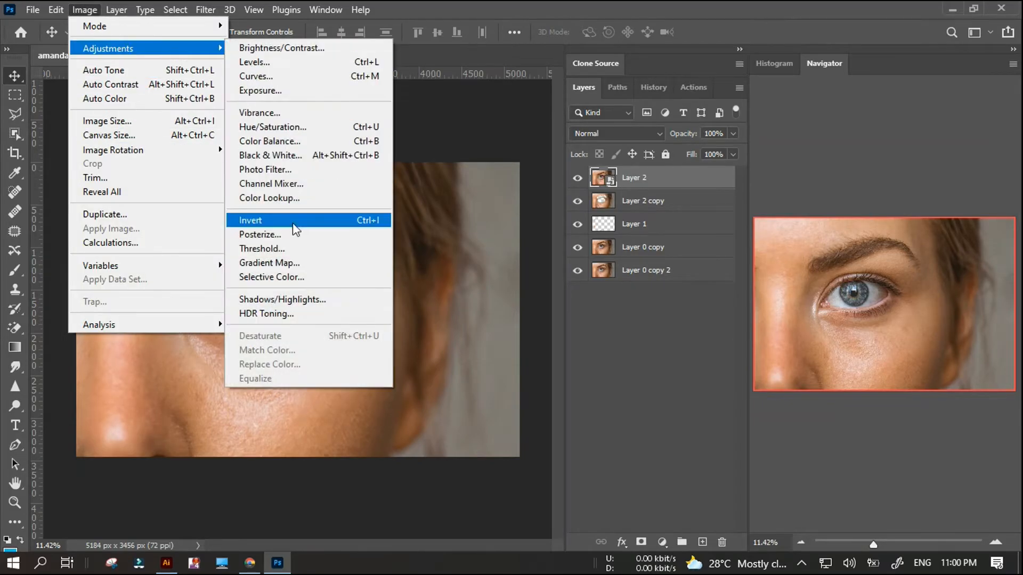
left_click(292, 223)
Apply a High Pass filter with a 40-pixel radius to the inverted Layer 2.
left_click(116, 10)
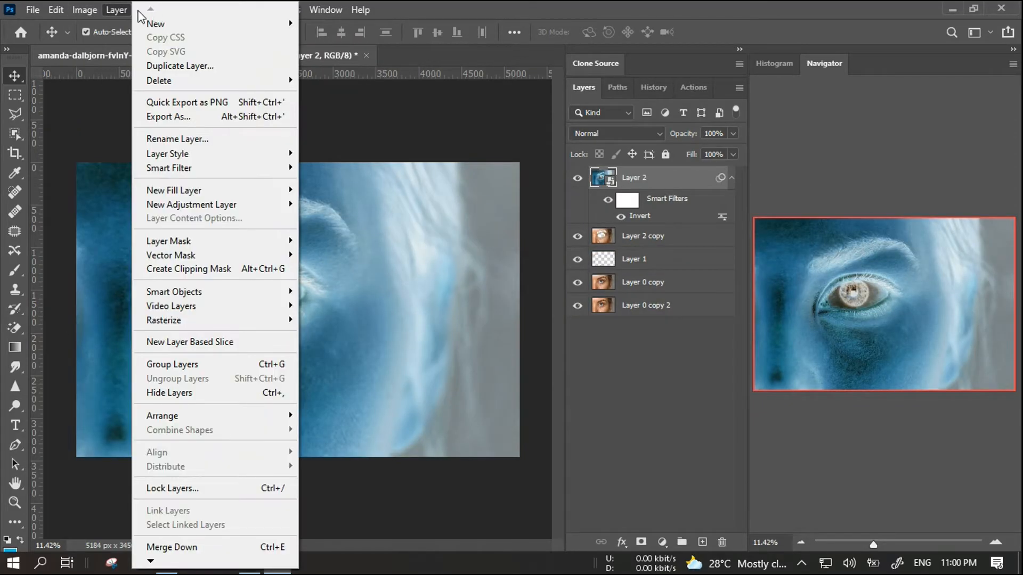
left_click(206, 10)
mouse_move(361, 331)
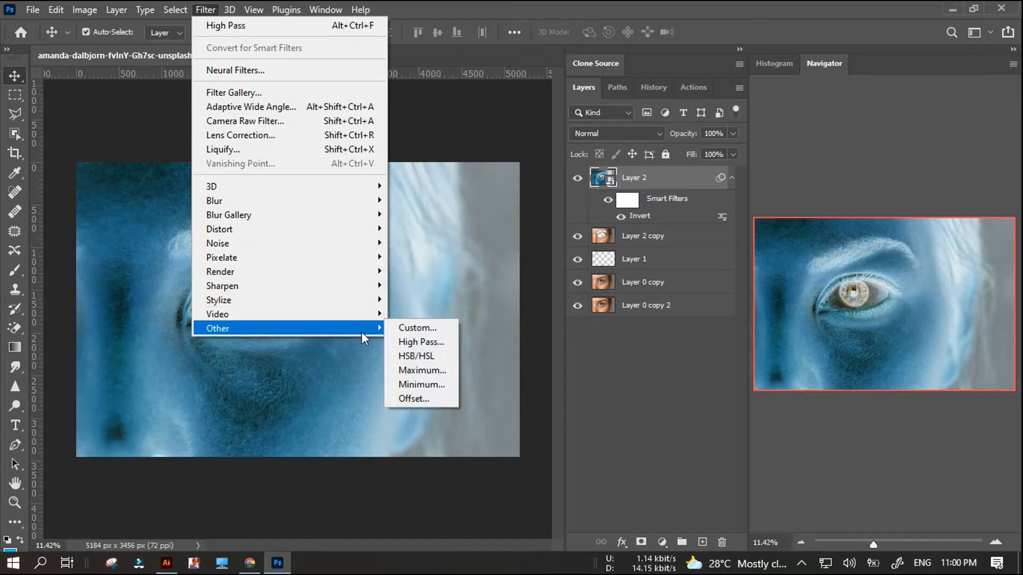
left_click(422, 342)
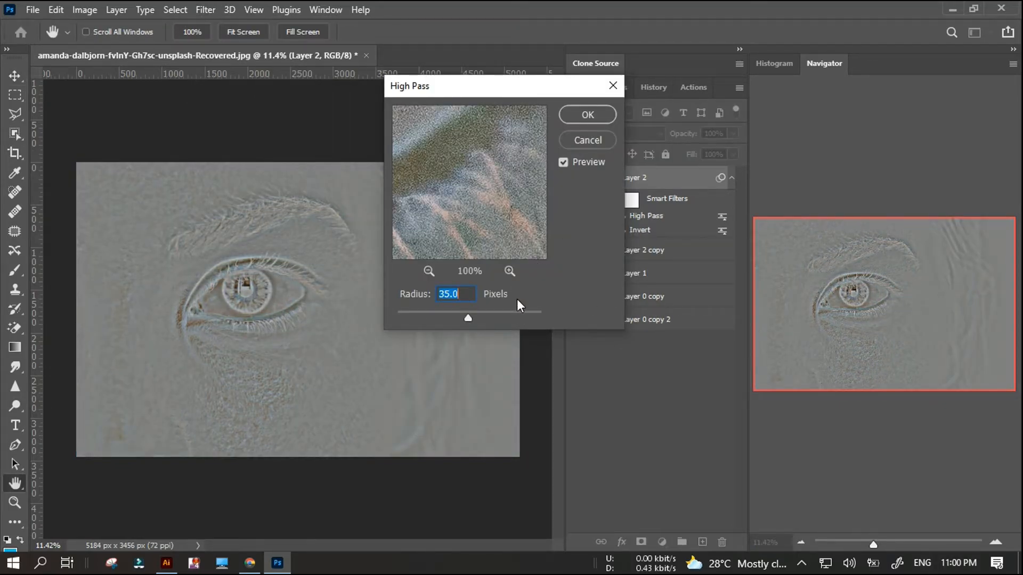
type("40")
key("Tab")
left_click(575, 114)
Set the blend mode of Layer 2 to Vivid Light and deselect the layer to inspect the softened skin.
left_click(617, 133)
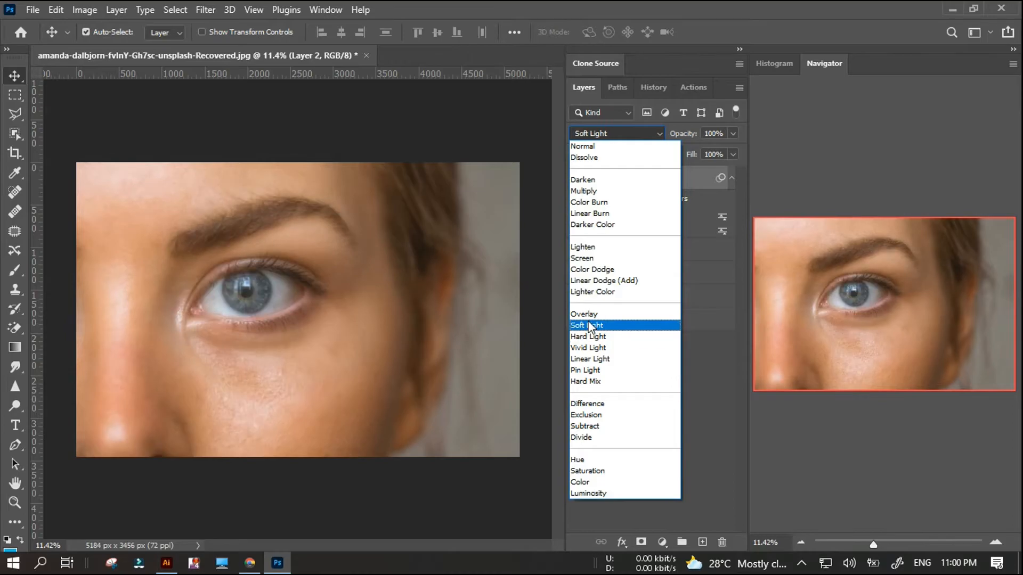
left_click(588, 350)
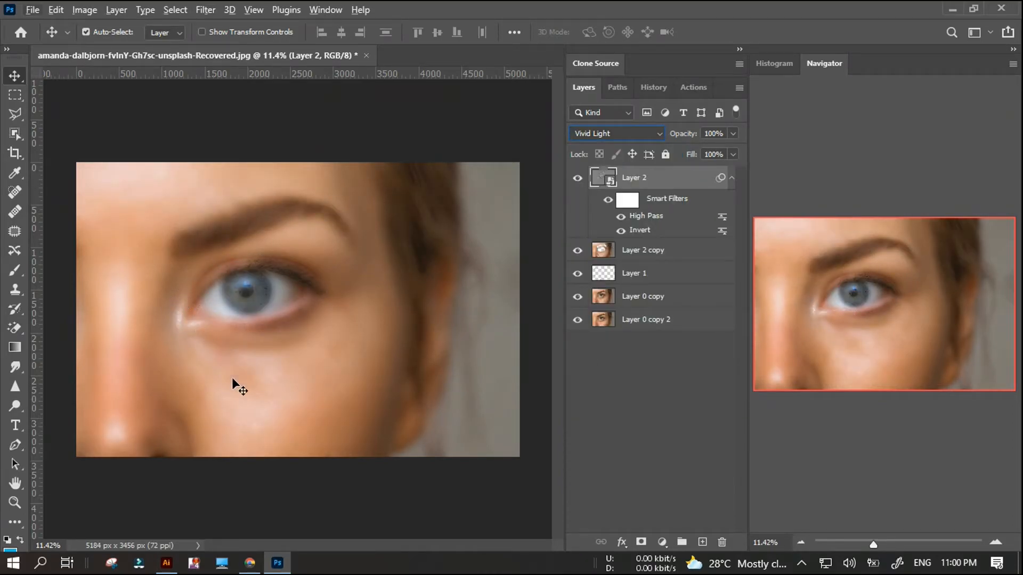
left_click(142, 138)
scroll(178, 269, "up", 2)
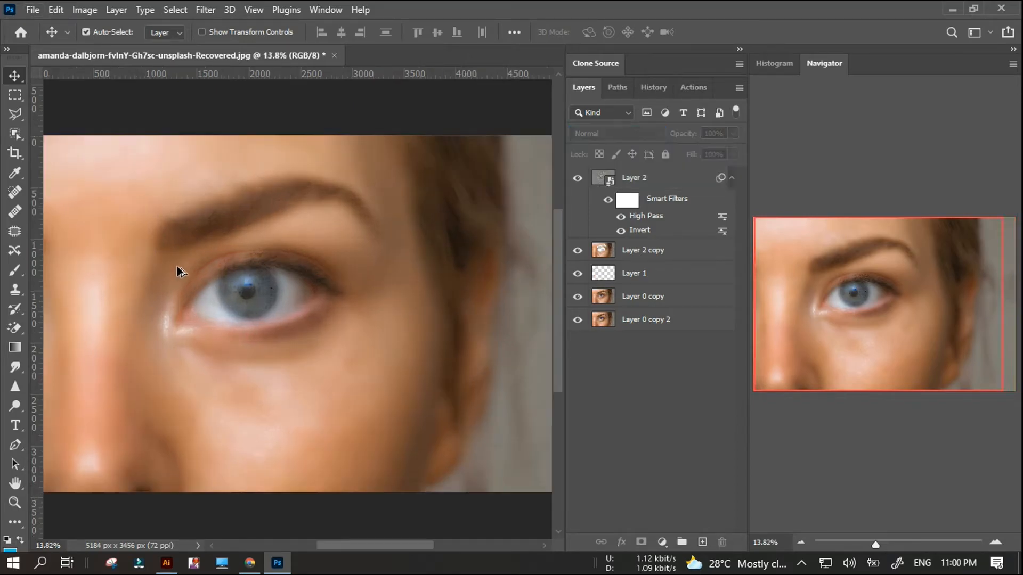
scroll(265, 316, "down", 1)
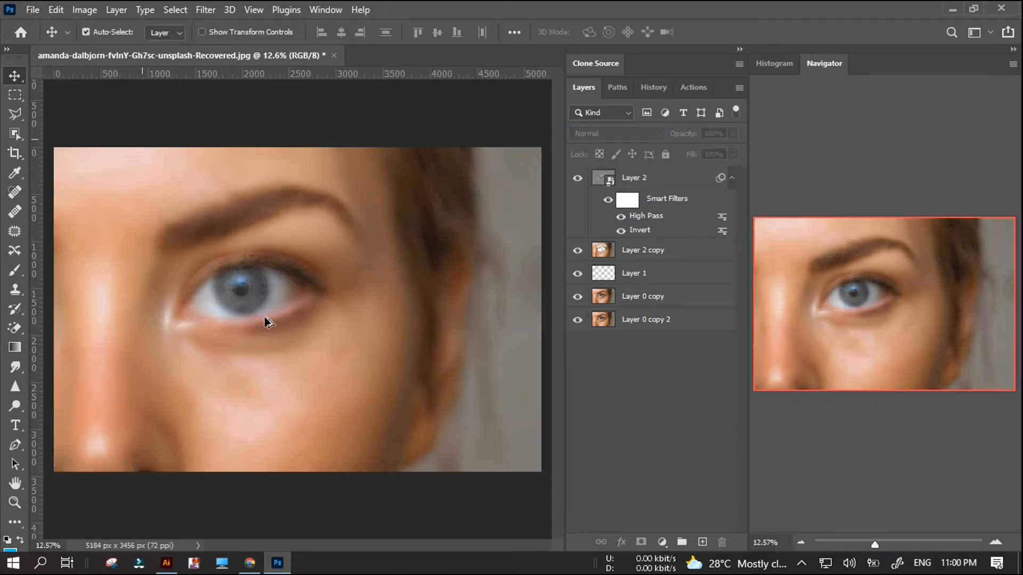
Select Layer 2 and compare the photo with and without its smoothing effect.
left_click(654, 223)
scroll(187, 320, "up", 5)
scroll(224, 325, "down", 6)
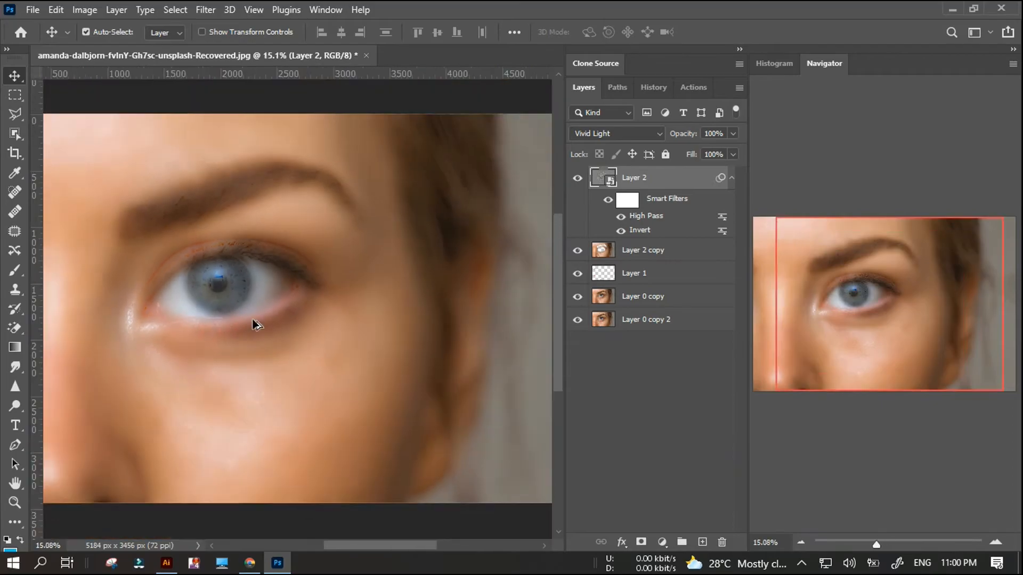
scroll(247, 304, "up", 4)
left_click(577, 178)
left_click(578, 177)
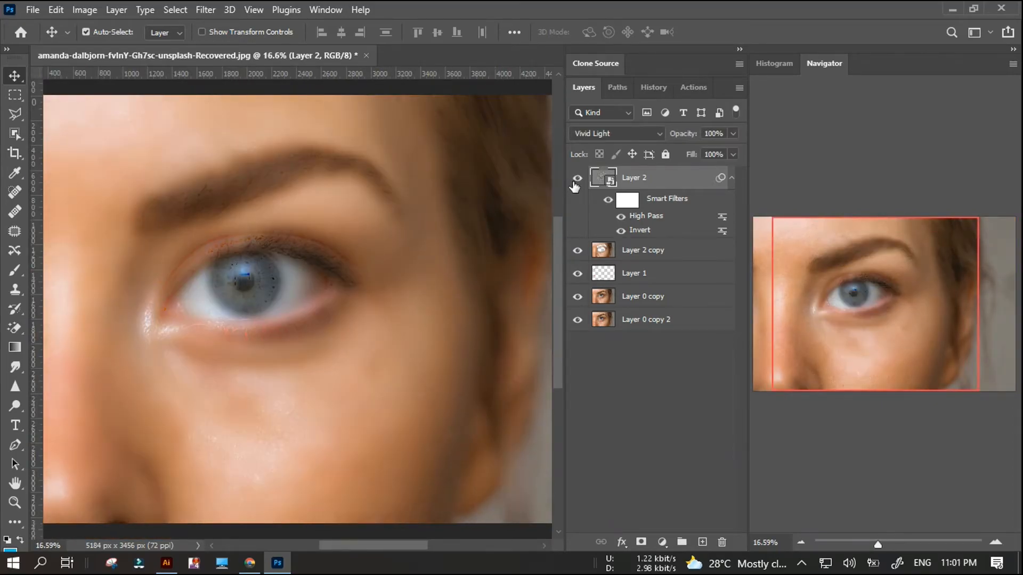
Lower the opacity of Layer 2 to 73% and deselect the layer to inspect the skin and eye up close.
scroll(206, 299, "down", 2)
scroll(250, 293, "up", 4)
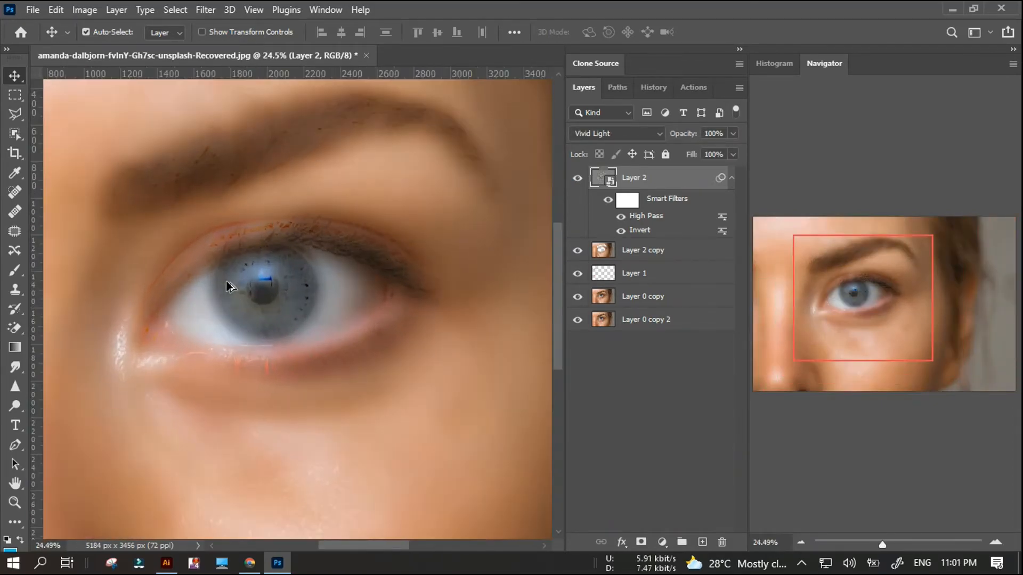
scroll(266, 285, "down", 5)
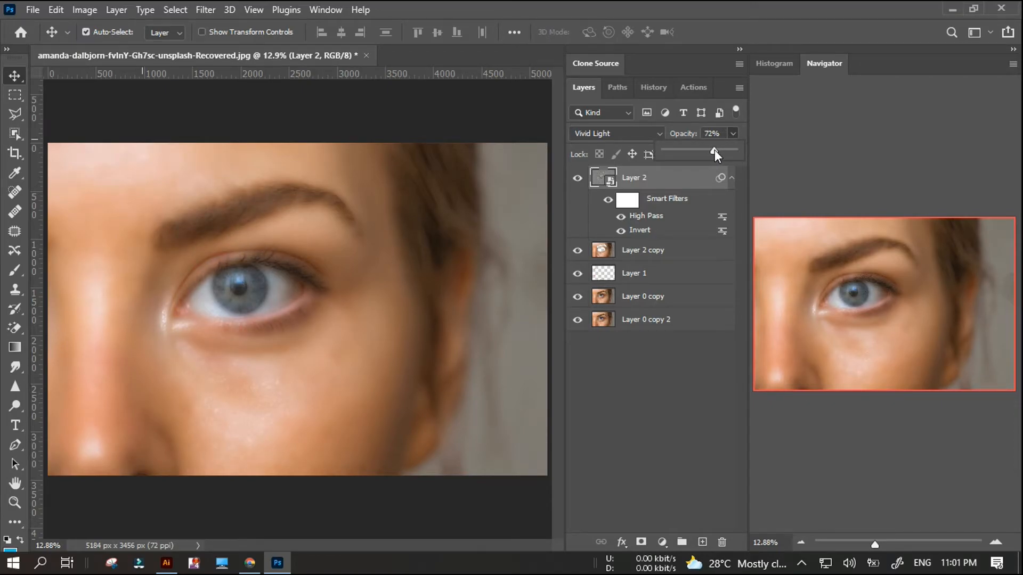
left_click(645, 379)
scroll(218, 409, "up", 4)
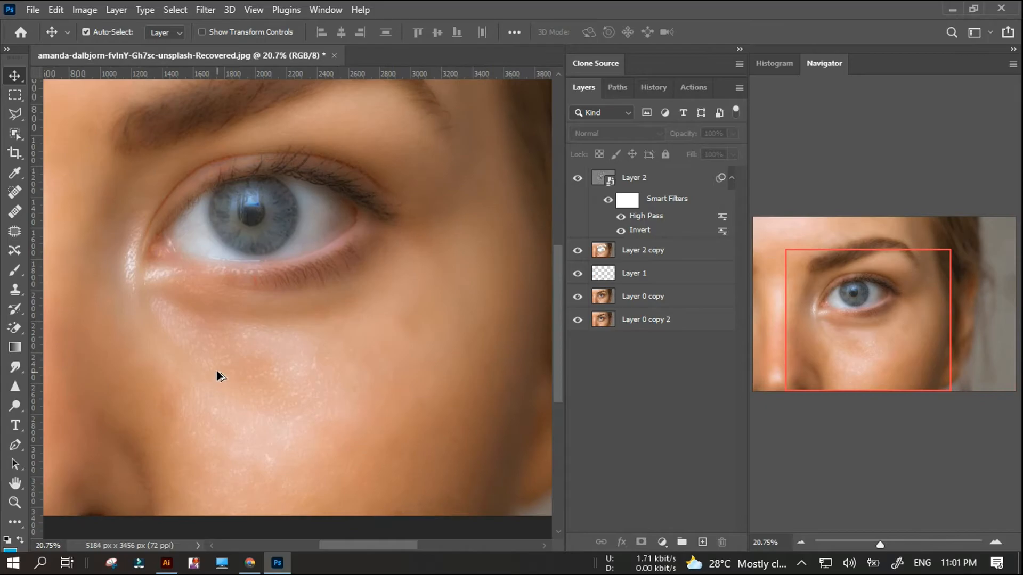
scroll(213, 250, "up", 1)
scroll(213, 256, "up", 2)
scroll(212, 267, "down", 3)
scroll(212, 272, "up", 3)
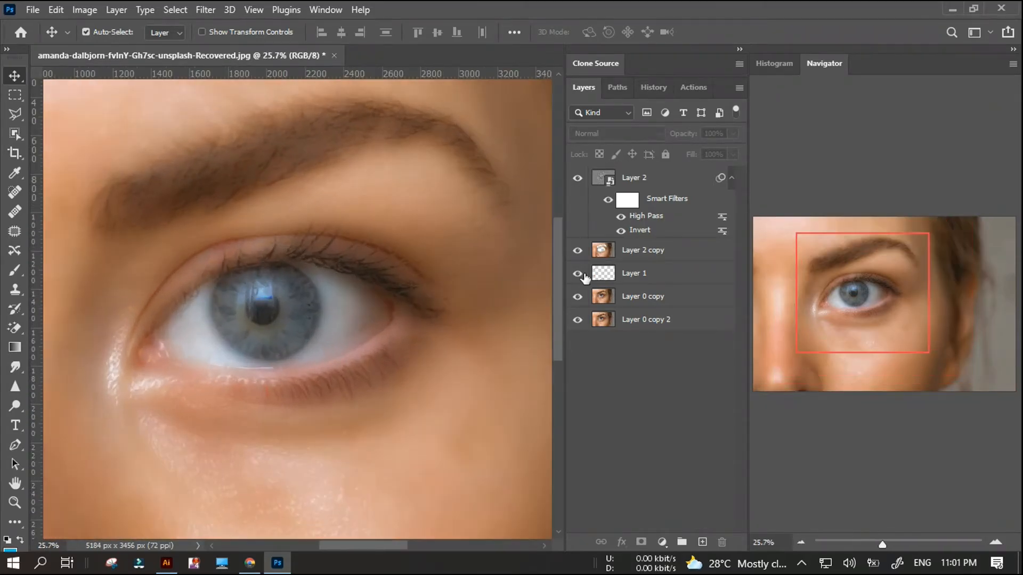
Rasterize Layer 2 to bake in its Invert and High Pass filters and convert it back to a smart object.
left_click(654, 185)
right_click(654, 187)
left_click(721, 294)
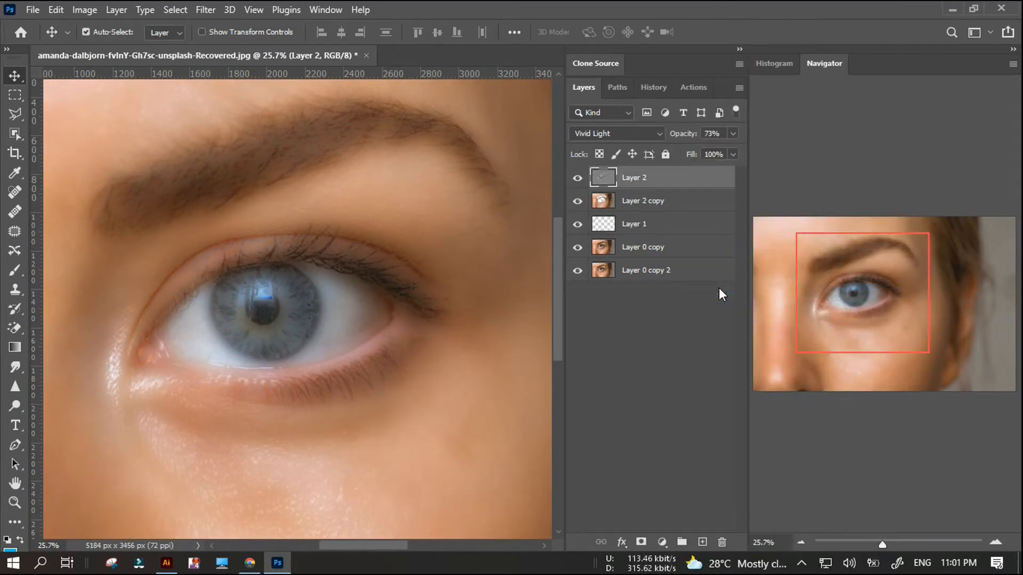
right_click(665, 184)
left_click(701, 206)
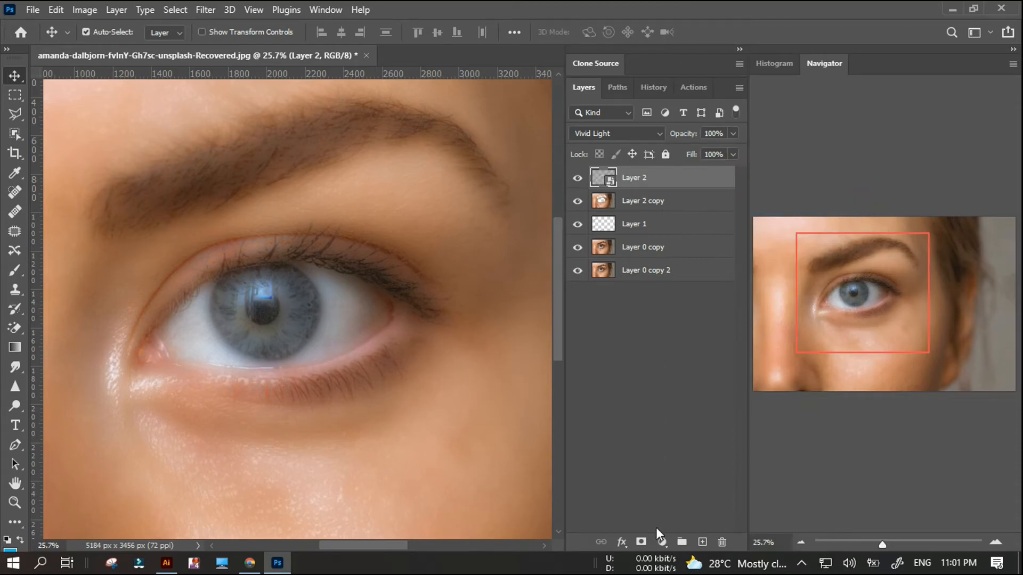
Add a layer mask to Layer 2 and paint black over the iris with a soft 300 px brush at 0% hardness.
left_click(641, 541)
key("b")
mouse_move(270, 327)
left_mouse_down()
mouse_move(221, 322)
mouse_move(274, 300)
mouse_move(195, 325)
left_mouse_up()
left_click(108, 32)
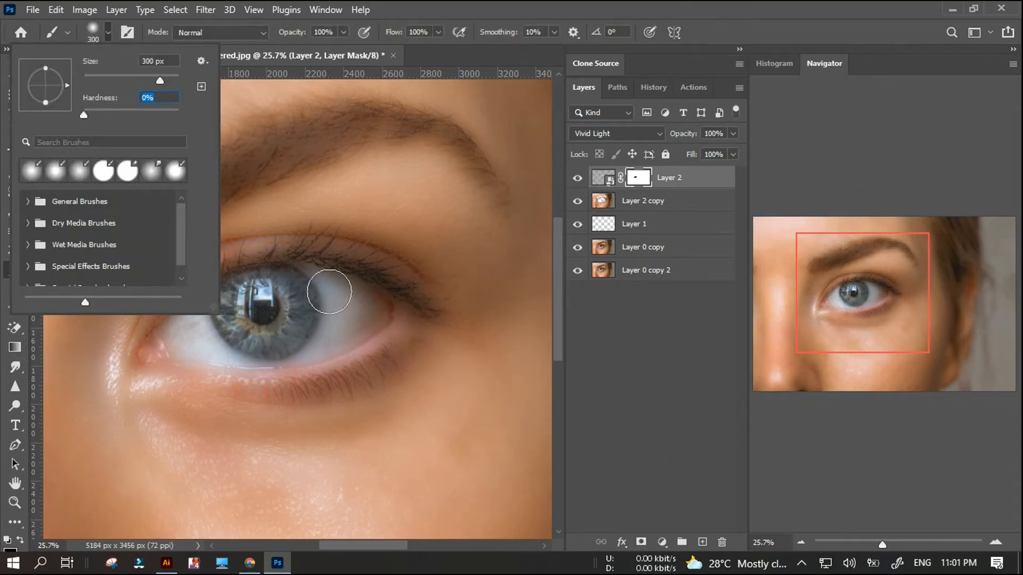
key("Return")
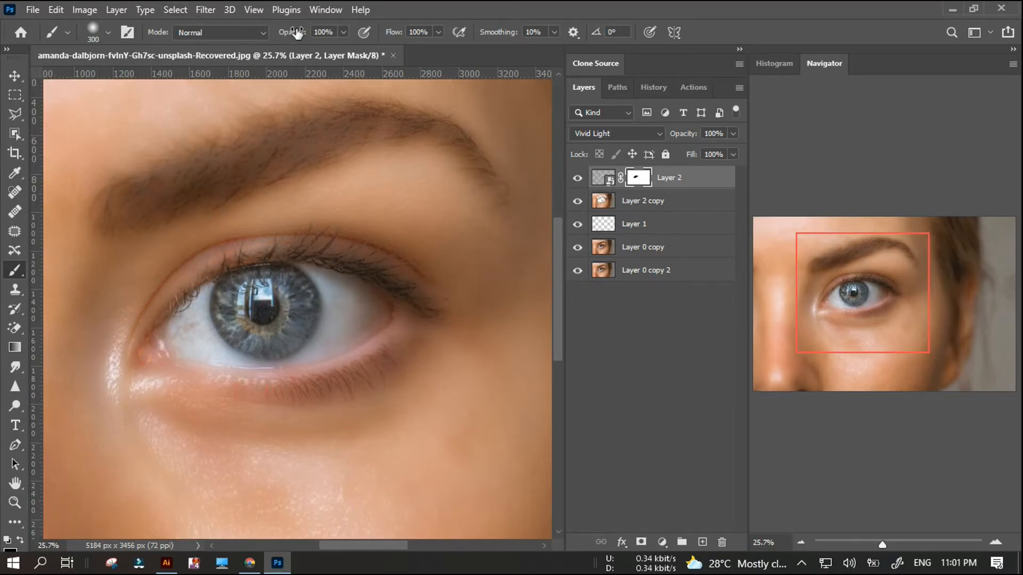
Set the brush flow to 46% and mask the smoothing off the rest of the eye and the lashes.
left_click_drag(364, 36, 363, 36)
mouse_move(325, 294)
left_mouse_down()
mouse_move(366, 310)
mouse_move(325, 349)
mouse_move(280, 360)
mouse_move(191, 359)
mouse_move(215, 311)
mouse_move(266, 280)
mouse_move(373, 292)
left_mouse_up()
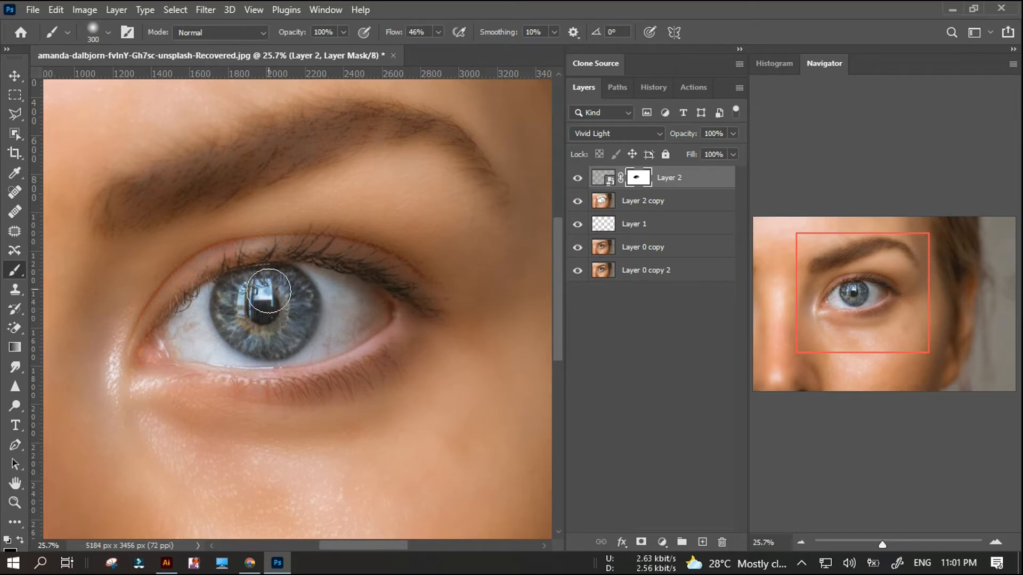
scroll(184, 288, "down", 3)
scroll(184, 288, "up", 1)
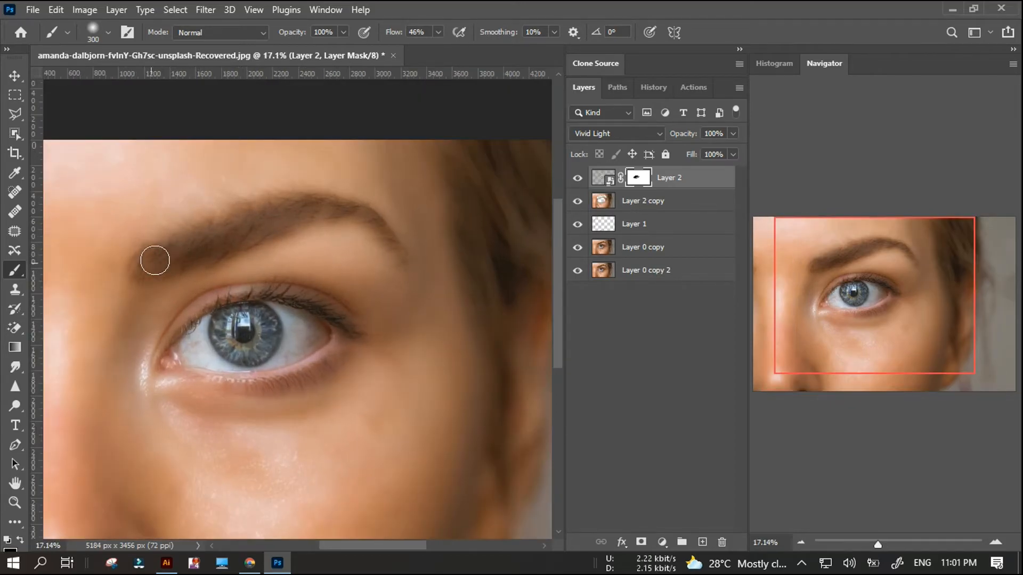
Paint black on Layer 2's mask over the eyebrow and the hair beside the face to restore their detail.
left_click_drag(240, 226, 298, 222)
scroll(213, 319, "down", 2)
scroll(235, 349, "up", 2)
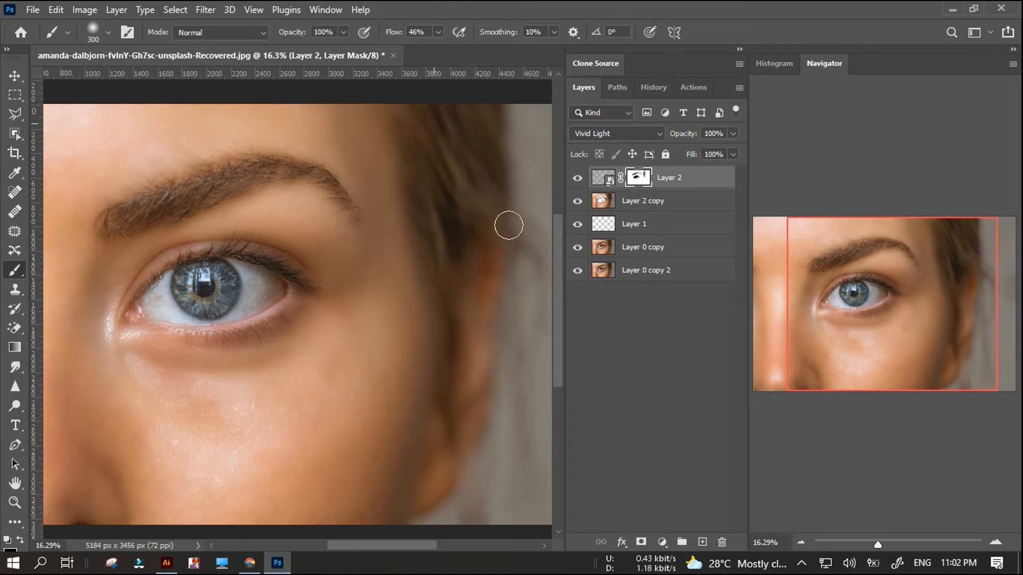
scroll(478, 185, "up", 3)
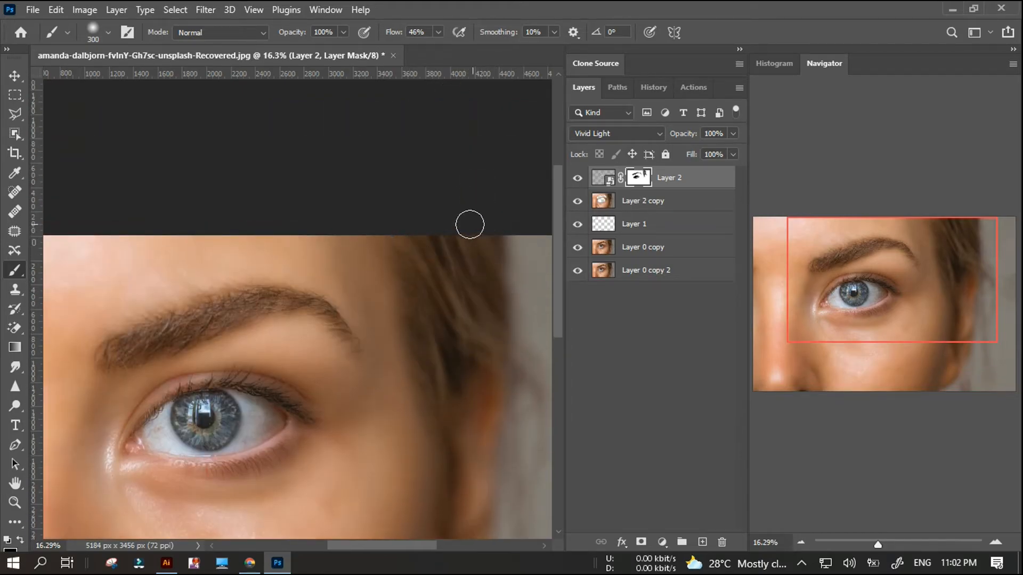
scroll(442, 288, "down", 2)
Mask the smoothing off the lower lash line and around the nostril on Layer 2.
scroll(164, 327, "up", 2)
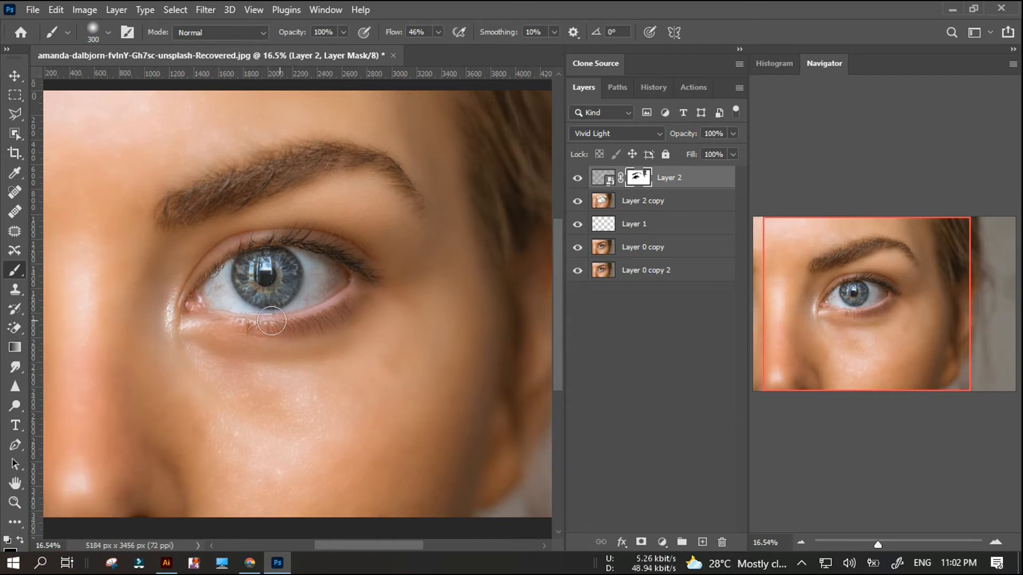
scroll(219, 343, "down", 3)
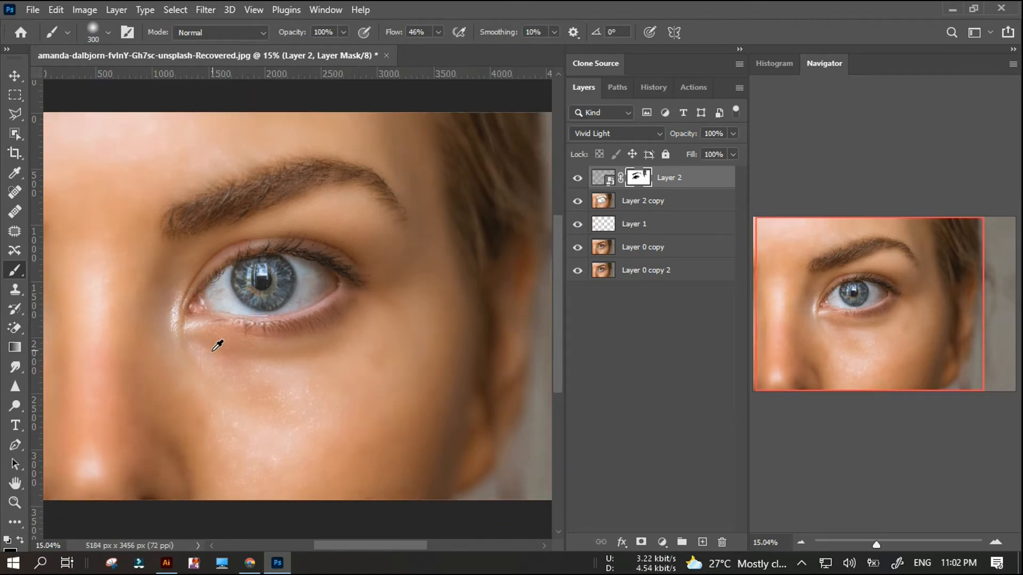
scroll(115, 430, "up", 2)
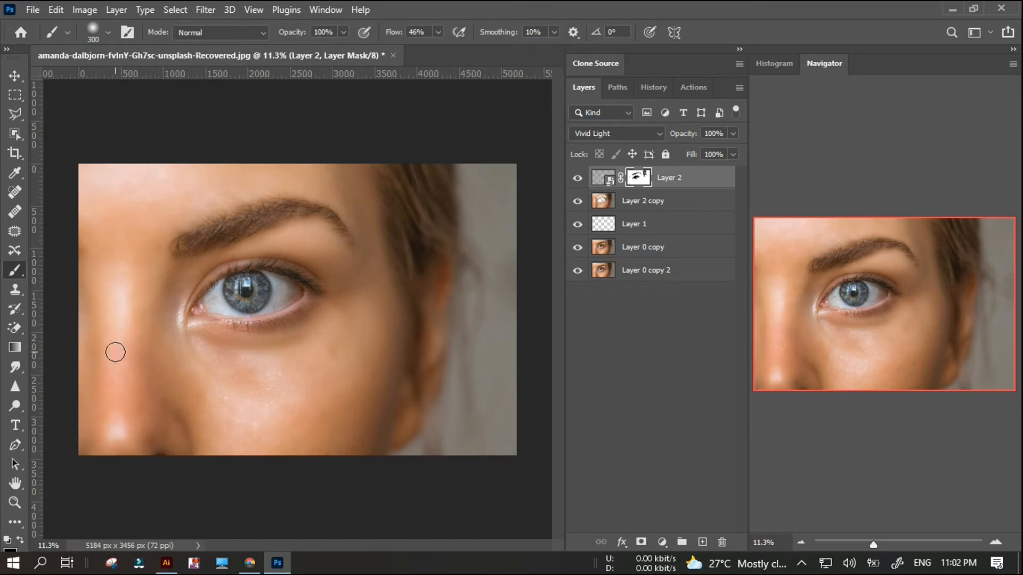
scroll(152, 369, "down", 1)
scroll(332, 331, "up", 3)
scroll(312, 325, "down", 3)
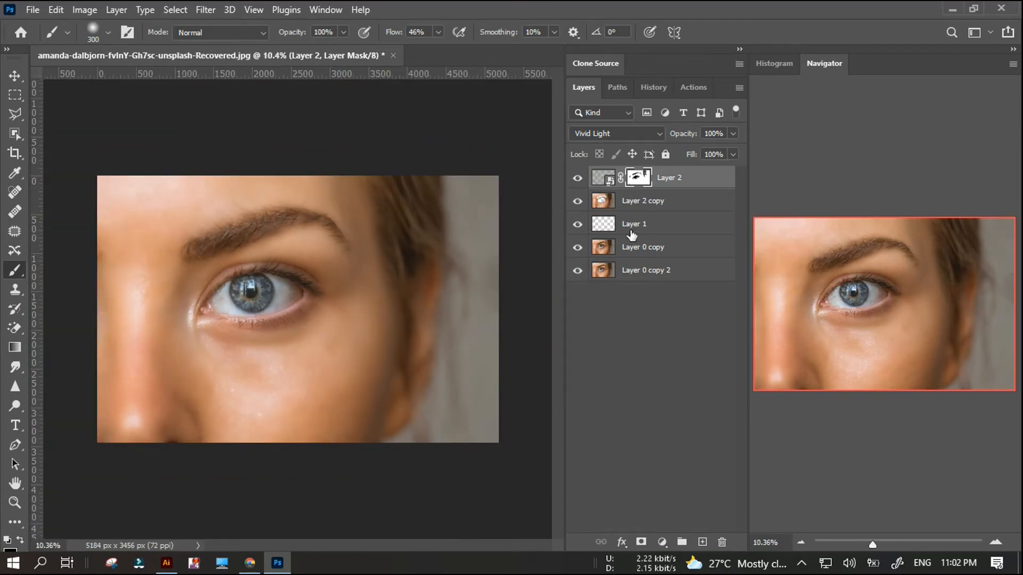
Rasterize the masked Layer 2 and convert it with its mask into a single smart object.
right_click(710, 184)
left_click(756, 291)
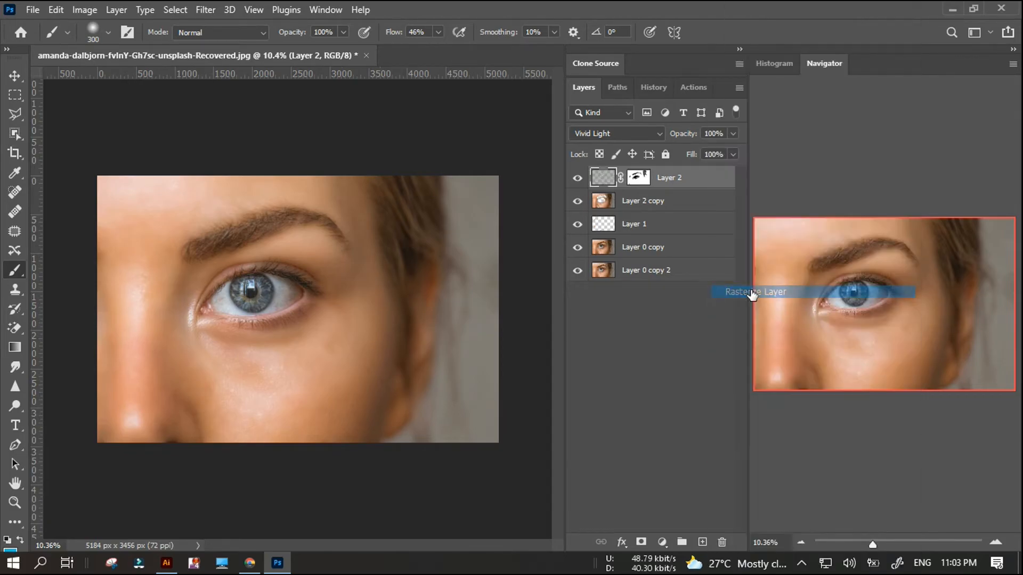
right_click(677, 184)
left_click(750, 207)
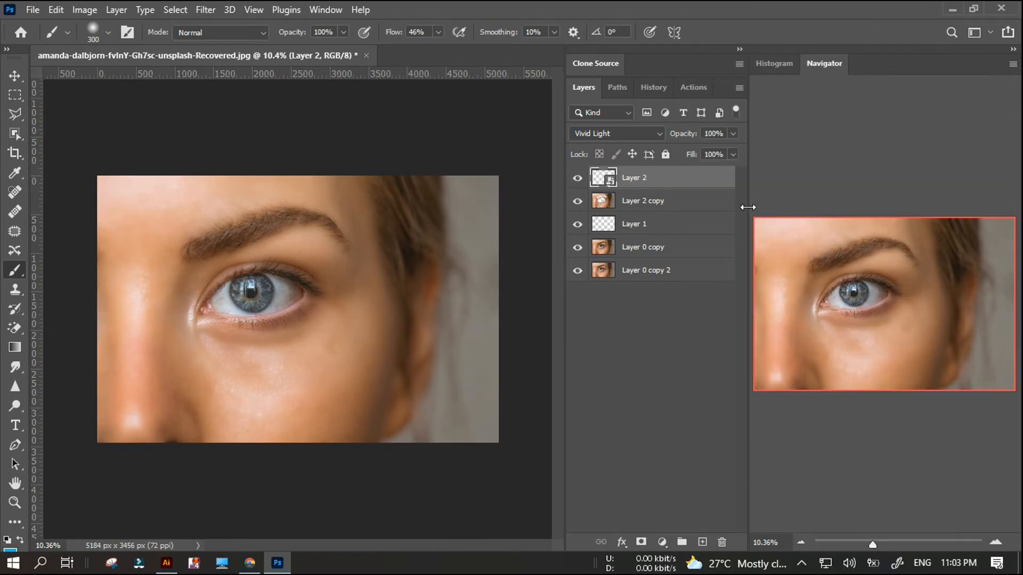
Try to merge Layer 2 with Layer 2 copy, and undo the merge.
right_click(676, 209)
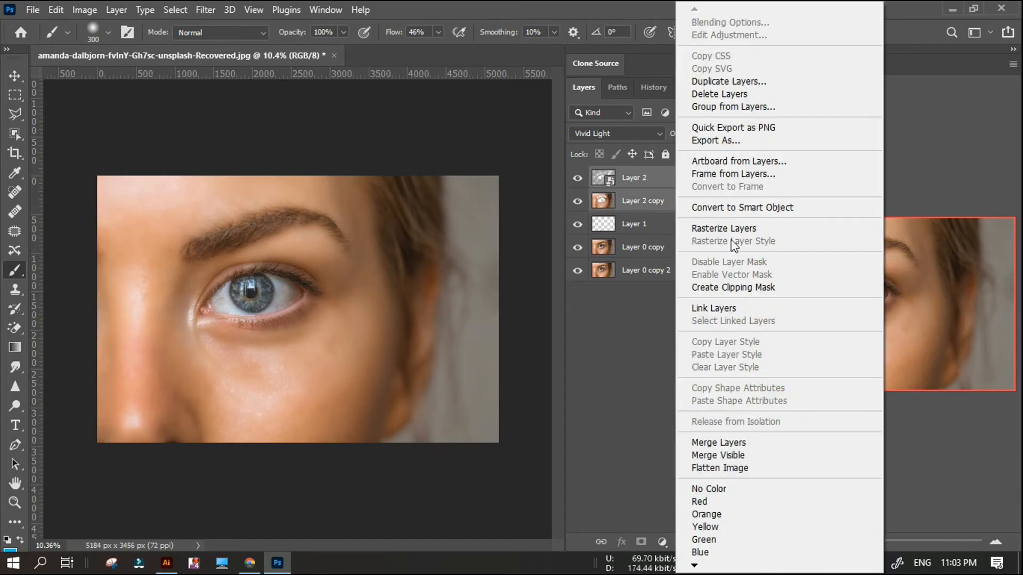
left_click(727, 442)
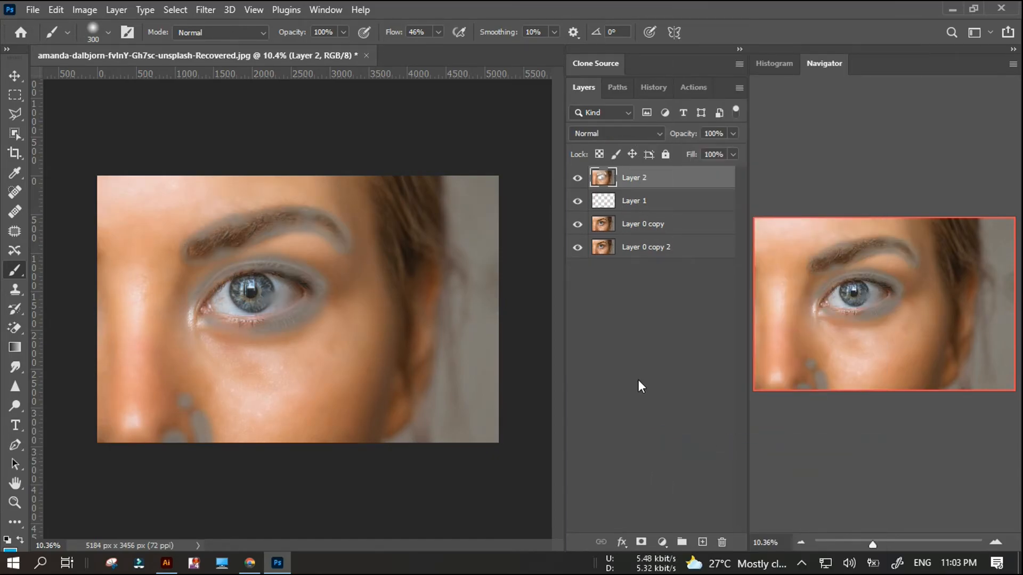
key("ctrl+z")
Convert Layer 2, Layer 2 copy, Layer 1 and Layer 0 copy into one smart object above Layer 0 copy 2.
key("ctrl+plus")
left_click(656, 244, "shift")
right_click(657, 244)
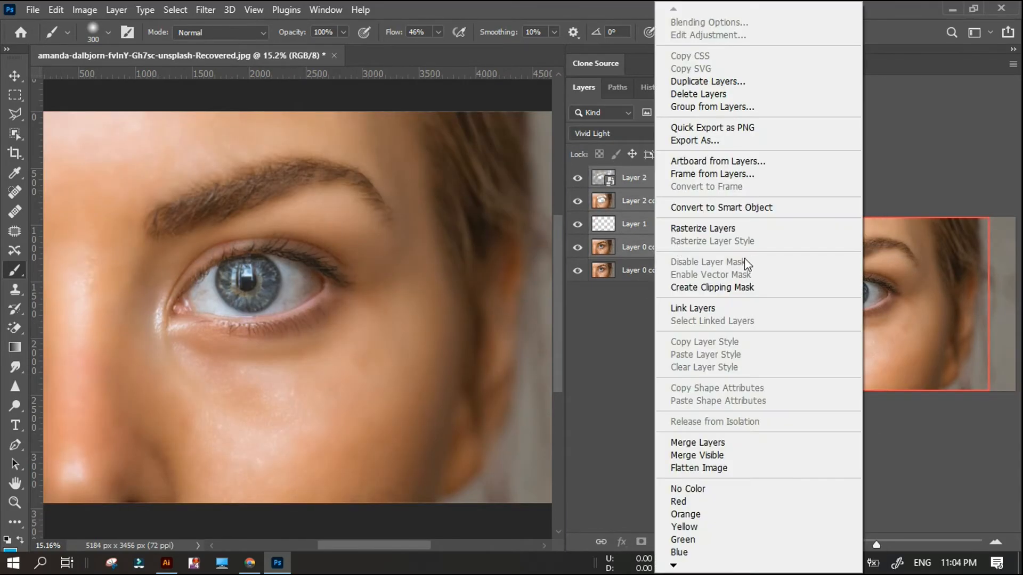
left_click(723, 205)
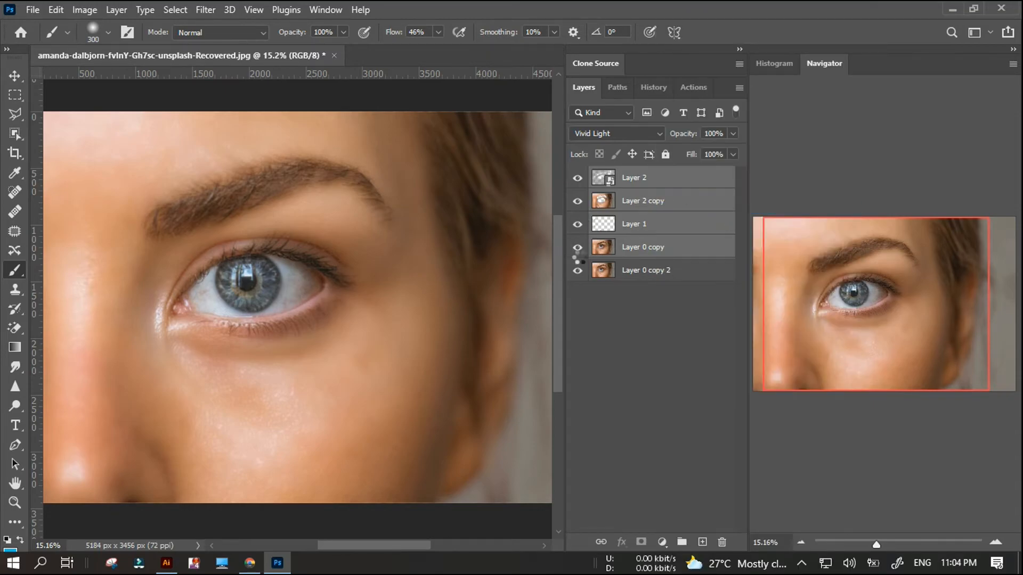
Compare the retouched smart object with the original photo beneath it by repeatedly hiding and showing it at different magnifications.
scroll(153, 278, "down", 3)
scroll(156, 280, "up", 2)
scroll(151, 286, "down", 1)
left_click(578, 178)
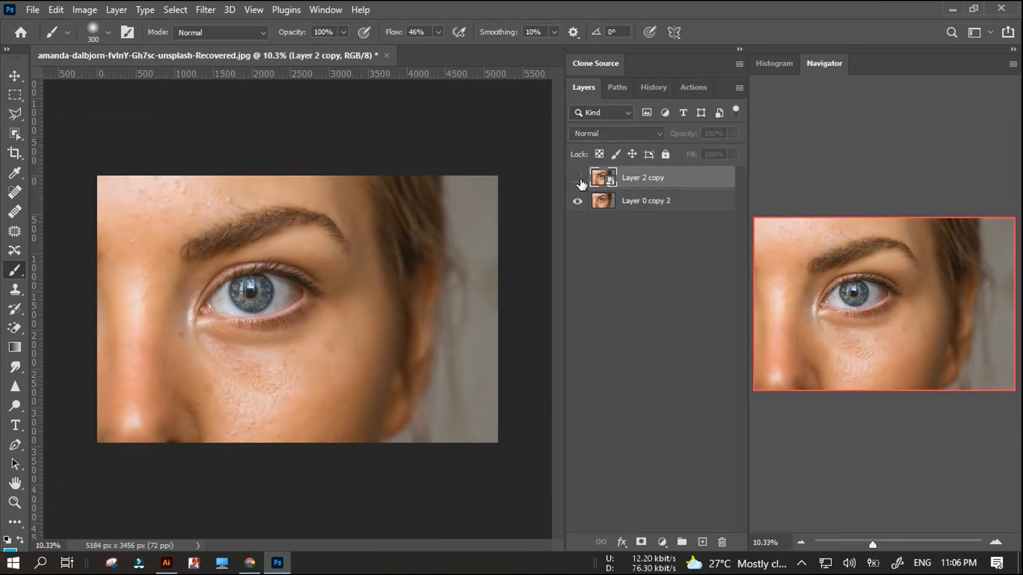
left_click(577, 178)
left_click(577, 178)
left_click(578, 178)
left_click(579, 179)
left_click(579, 179)
scroll(200, 230, "up", 2)
left_click(576, 182)
left_click(577, 180)
left_click(576, 180)
left_click(577, 180)
left_click(577, 180)
left_click(576, 180)
left_click(576, 180)
left_click(576, 180)
scroll(209, 282, "up", 3)
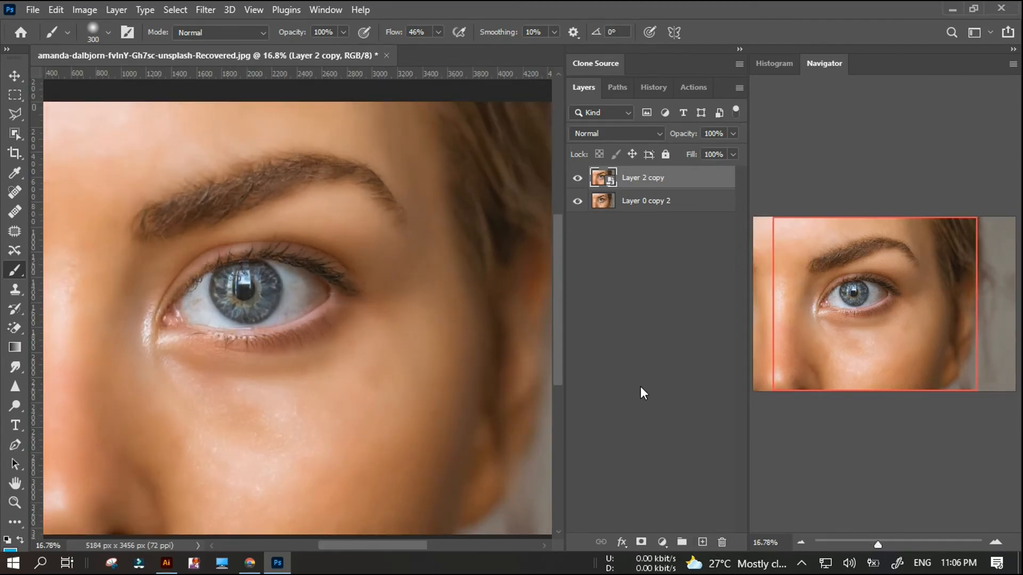
scroll(350, 290, "down", 5)
scroll(290, 283, "up", 3)
left_click(575, 183)
left_click(575, 183)
left_click(574, 182)
left_click(574, 183)
left_click(575, 182)
left_click(575, 183)
left_click(575, 183)
left_click(575, 182)
left_click(574, 184)
left_click(574, 183)
Add a layer mask to the combined Layer 2 copy and paint black over the eye and its upper and lower lashes.
left_click(641, 542)
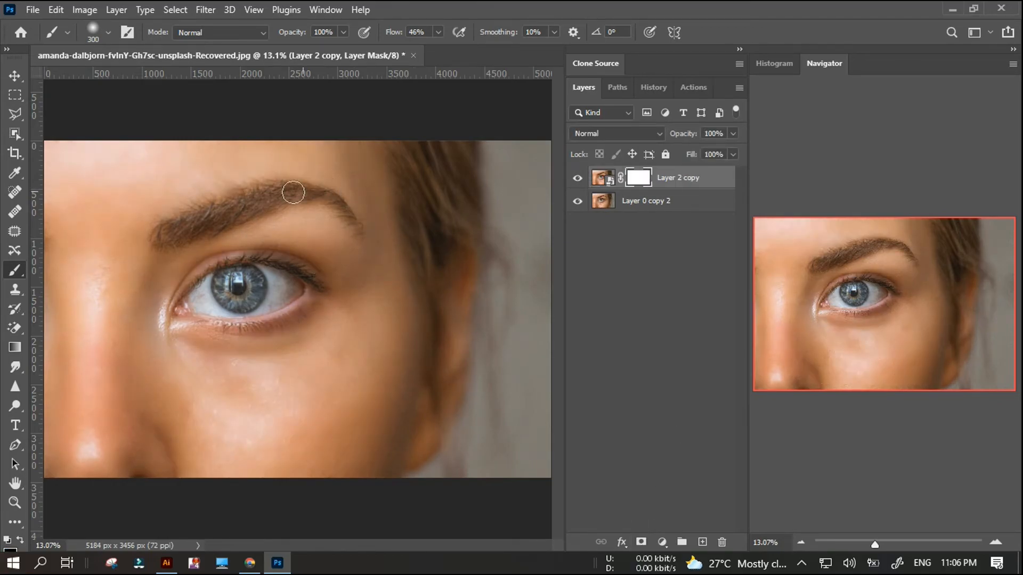
scroll(213, 270, "up", 4)
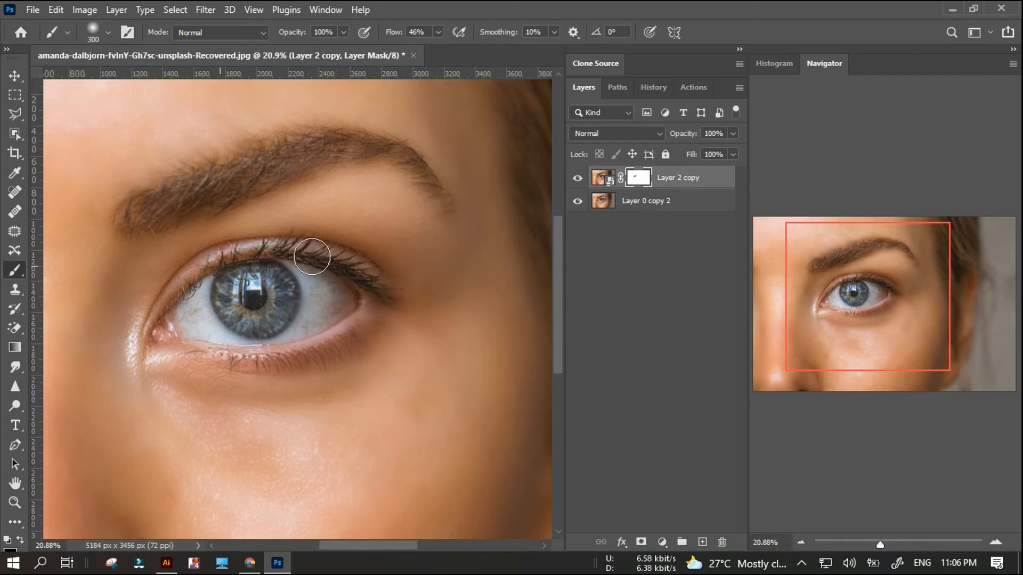
left_click_drag(245, 349, 292, 356)
scroll(338, 313, "down", 4)
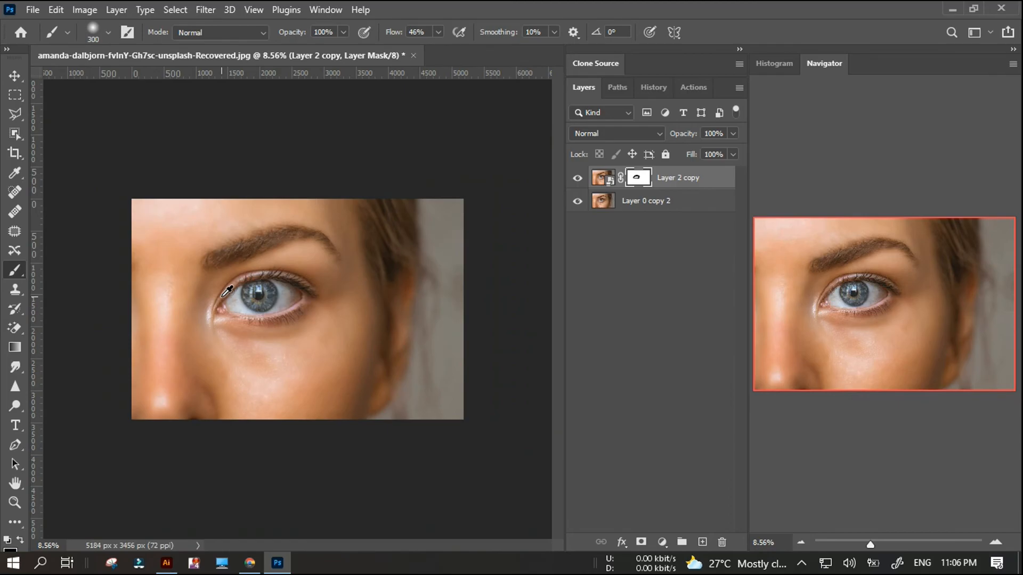
scroll(234, 293, "up", 2)
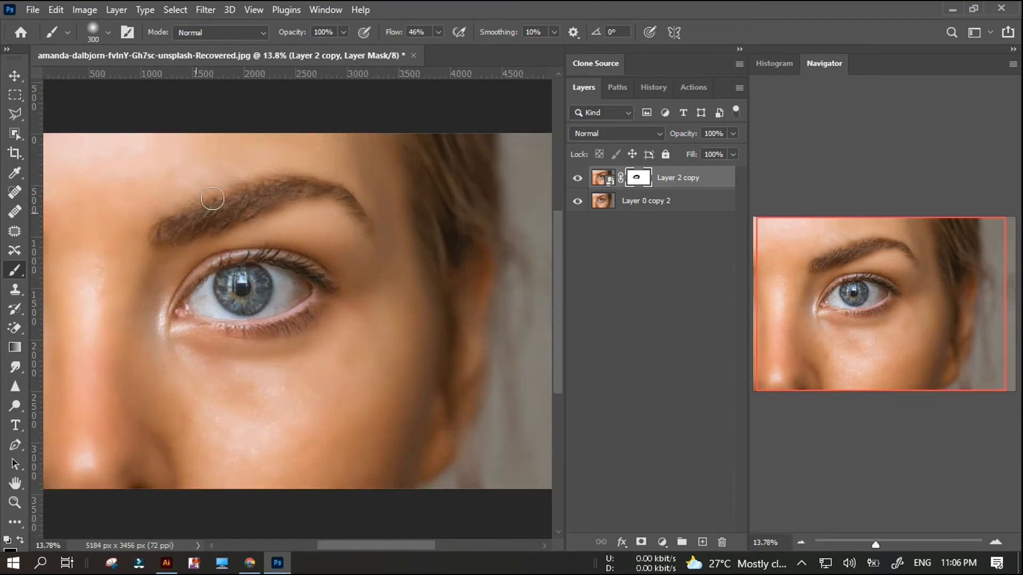
Paint black on Layer 2 copy's mask over the eyebrow and hair, and compare the result with the original.
scroll(262, 212, "down", 1)
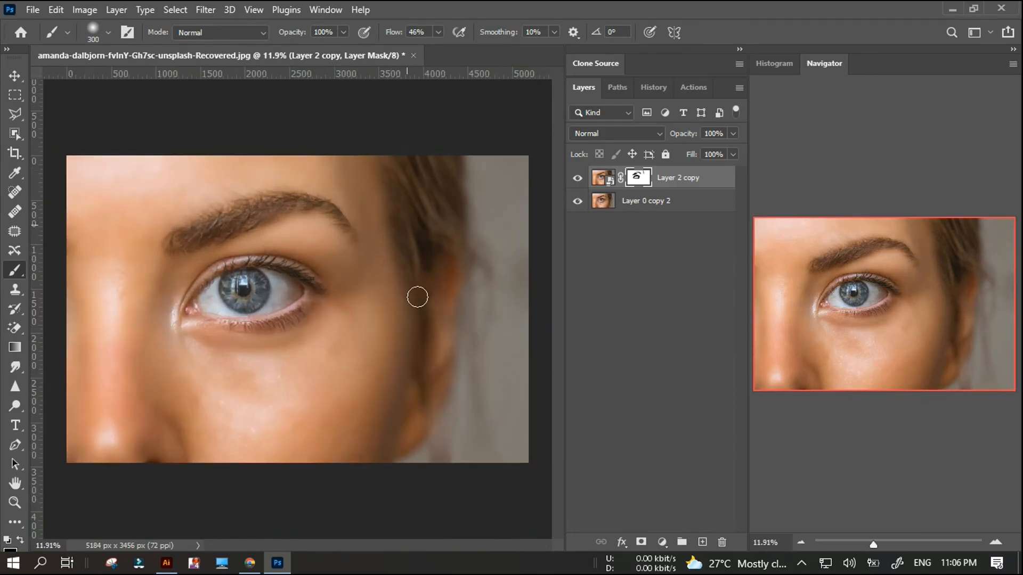
scroll(441, 236, "down", 1)
scroll(185, 478, "up", 1)
scroll(238, 347, "down", 1)
scroll(221, 337, "up", 1)
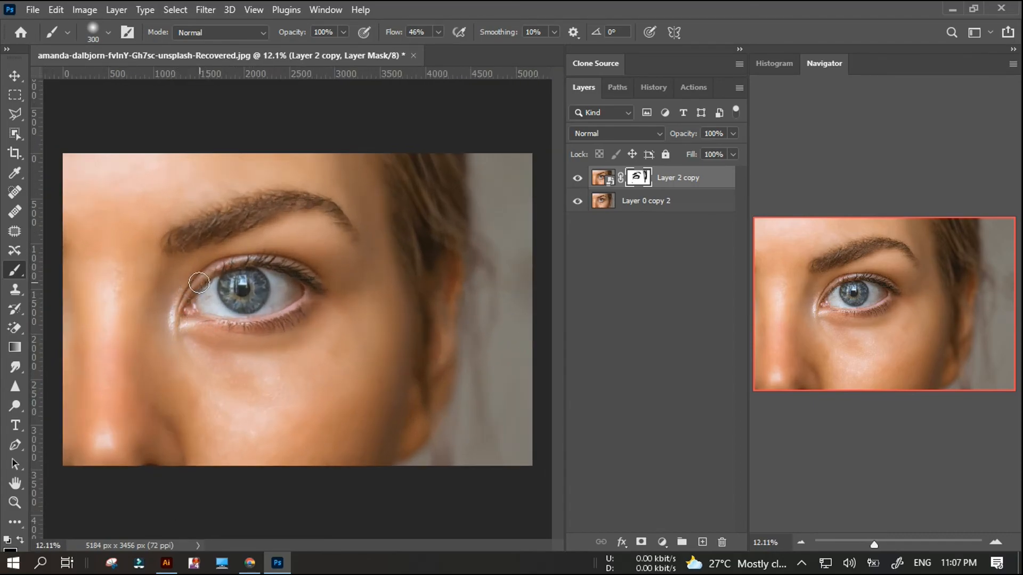
scroll(251, 269, "down", 2)
scroll(251, 269, "up", 1)
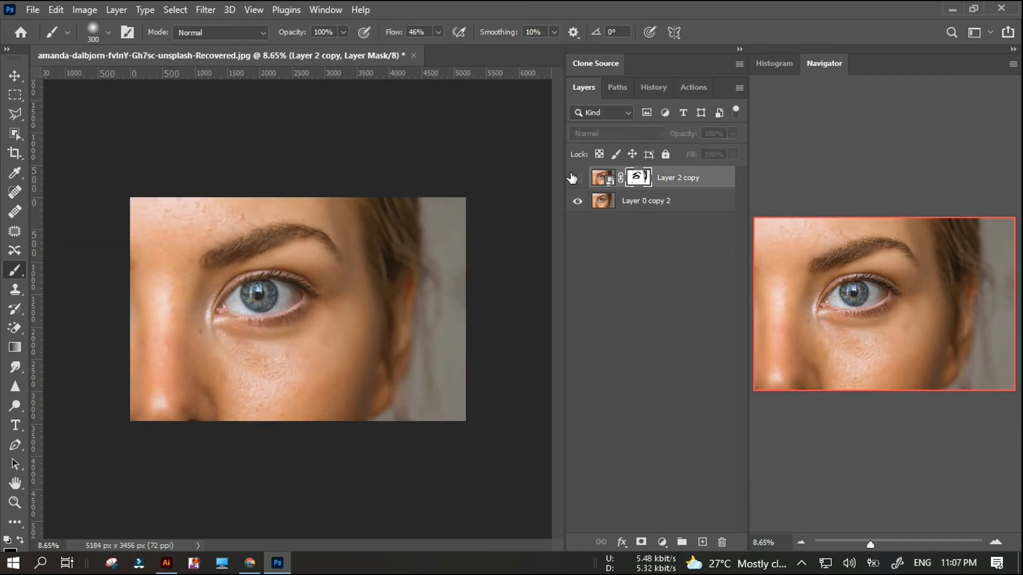
Rasterize the masked Layer 2 copy and convert it back to a smart object.
right_click(686, 179)
left_click(732, 291)
right_click(695, 180)
left_click(743, 208)
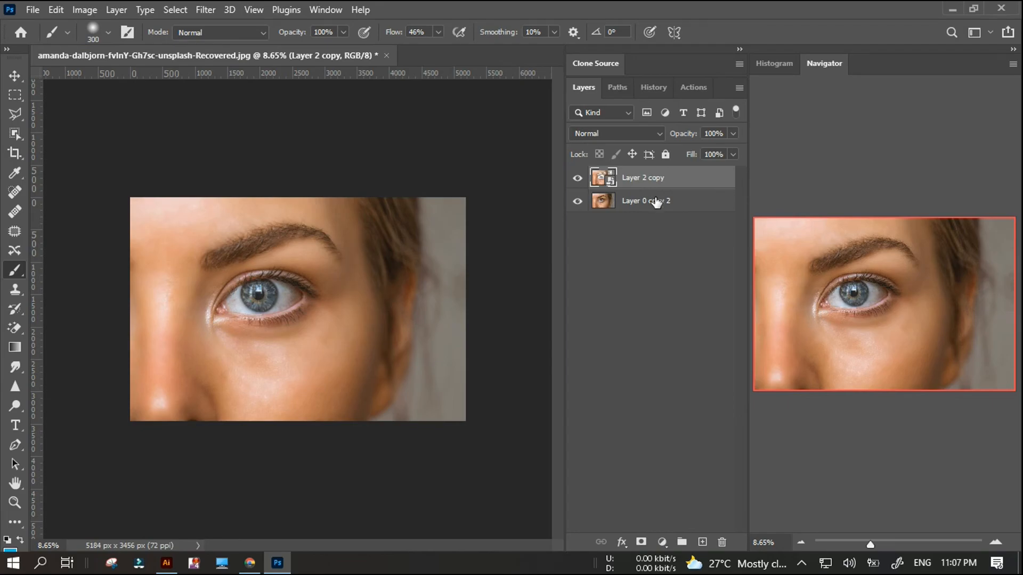
Stamp all visible layers into a new layer above Layer 2 copy and select both layers.
key("ctrl+shift+alt+e")
left_click(656, 202, "ctrl")
right_click(653, 202)
left_click(723, 258)
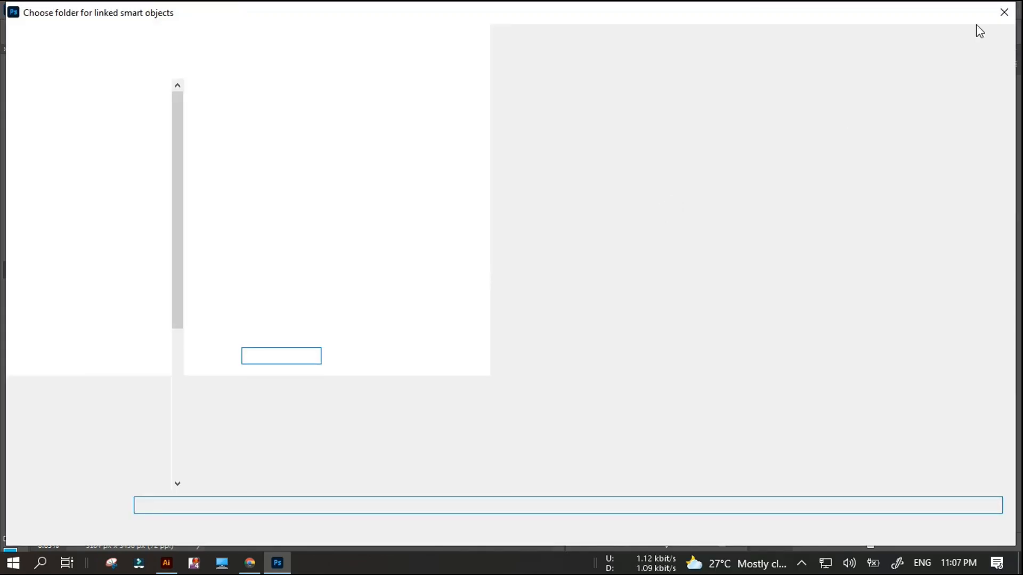
left_click(1002, 11)
right_click(670, 178)
left_click(738, 351)
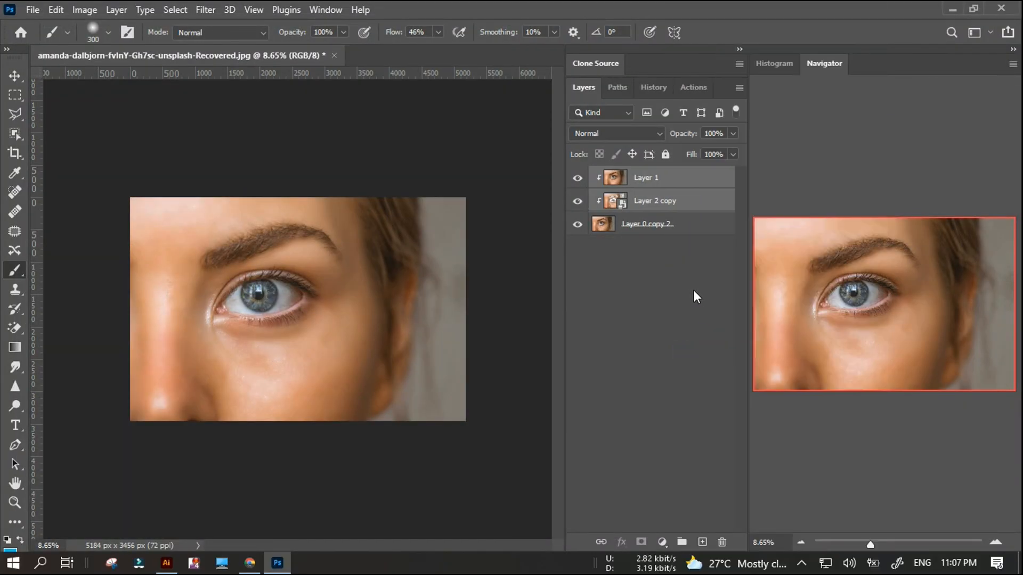
Merge the selected Layer 1 and Layer 2 copy into one layer.
right_click(662, 201)
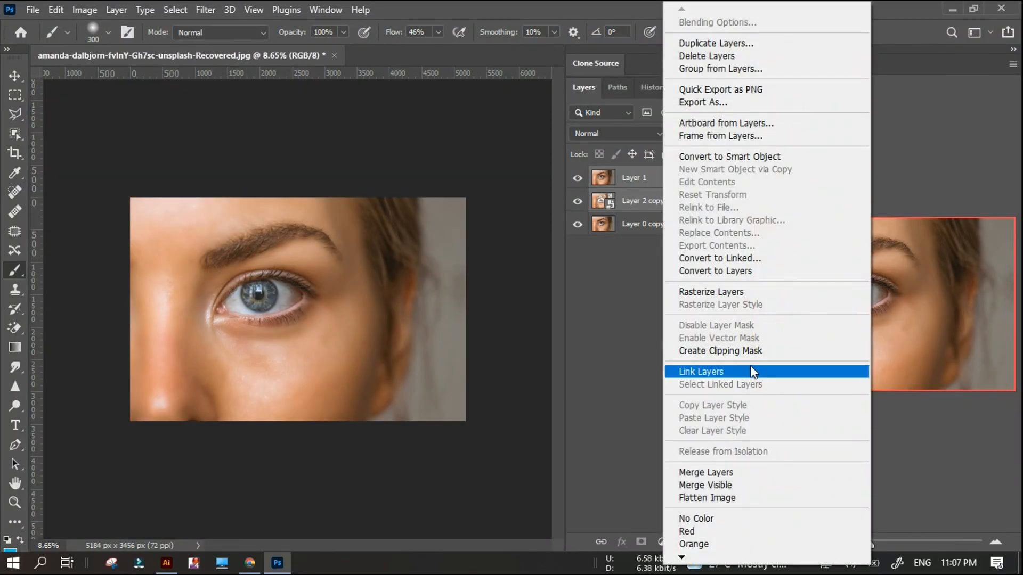
left_click(727, 472)
Compare the final retouch with the original photo by repeatedly hiding and showing the merged layer.
key("ctrl+plus")
left_click(577, 179)
left_click(577, 179)
left_click(577, 179)
left_click(577, 179)
left_click(577, 179)
left_click(577, 179)
left_click(577, 179)
left_click(577, 179)
left_click(577, 179)
left_click(577, 179)
left_click(577, 179)
left_click(577, 179)
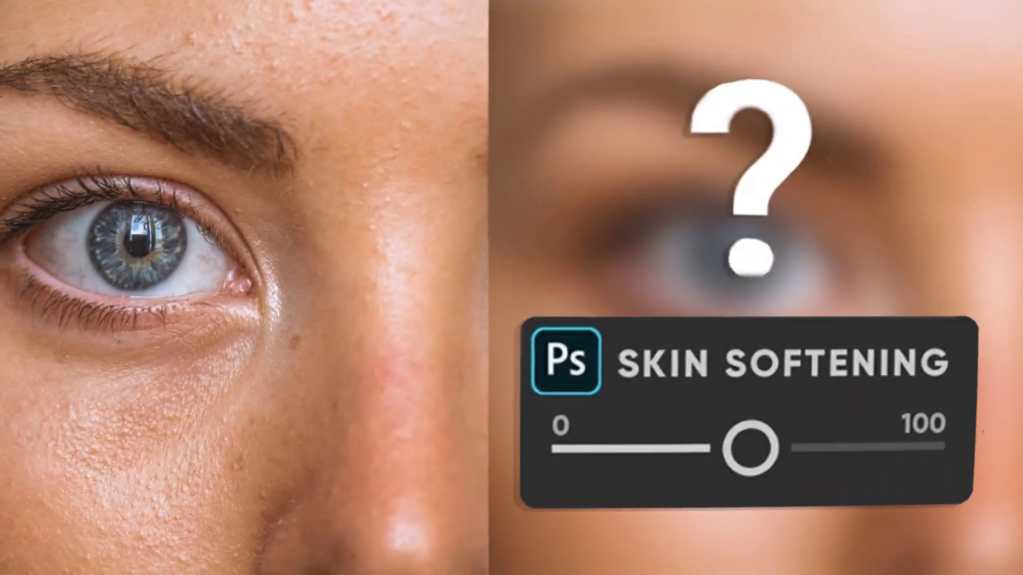